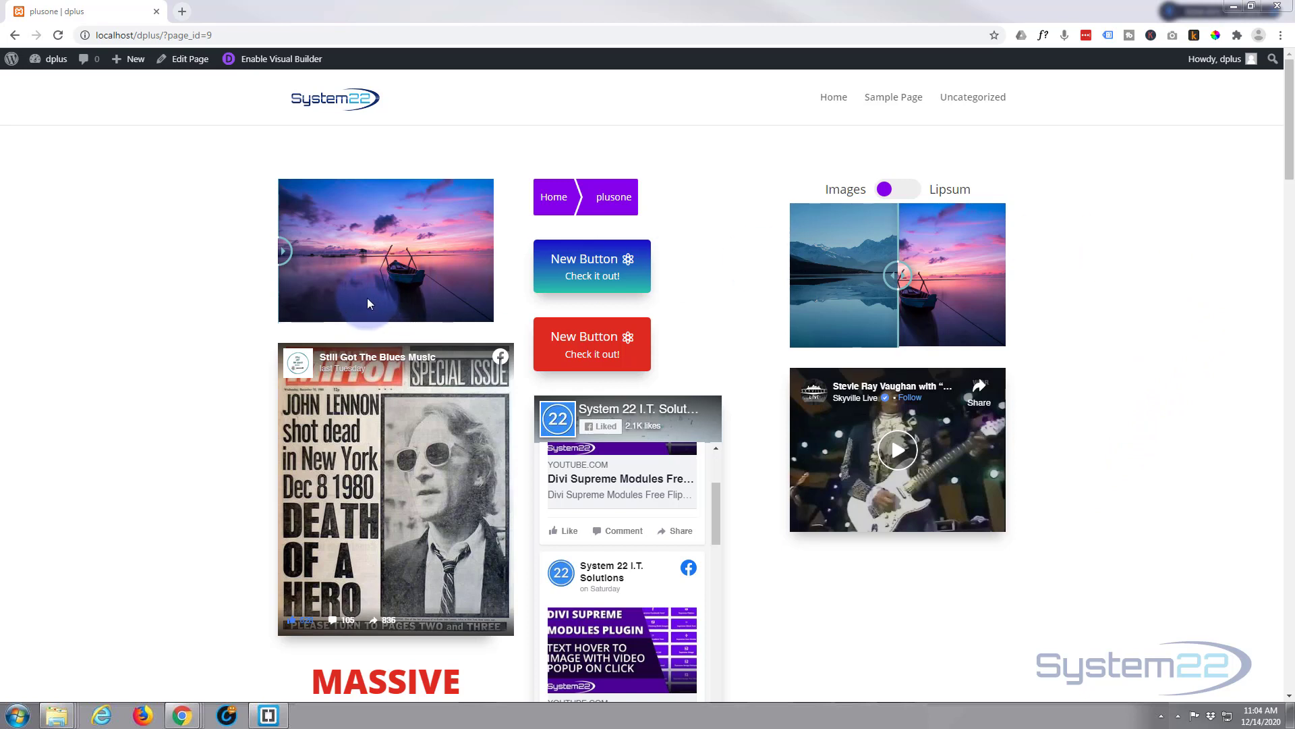
# Try the demo page's before/after comparison slider and its images/lorem ipsum content toggle
pyautogui.moveTo(284, 251); pyautogui.dragTo(226, 268)
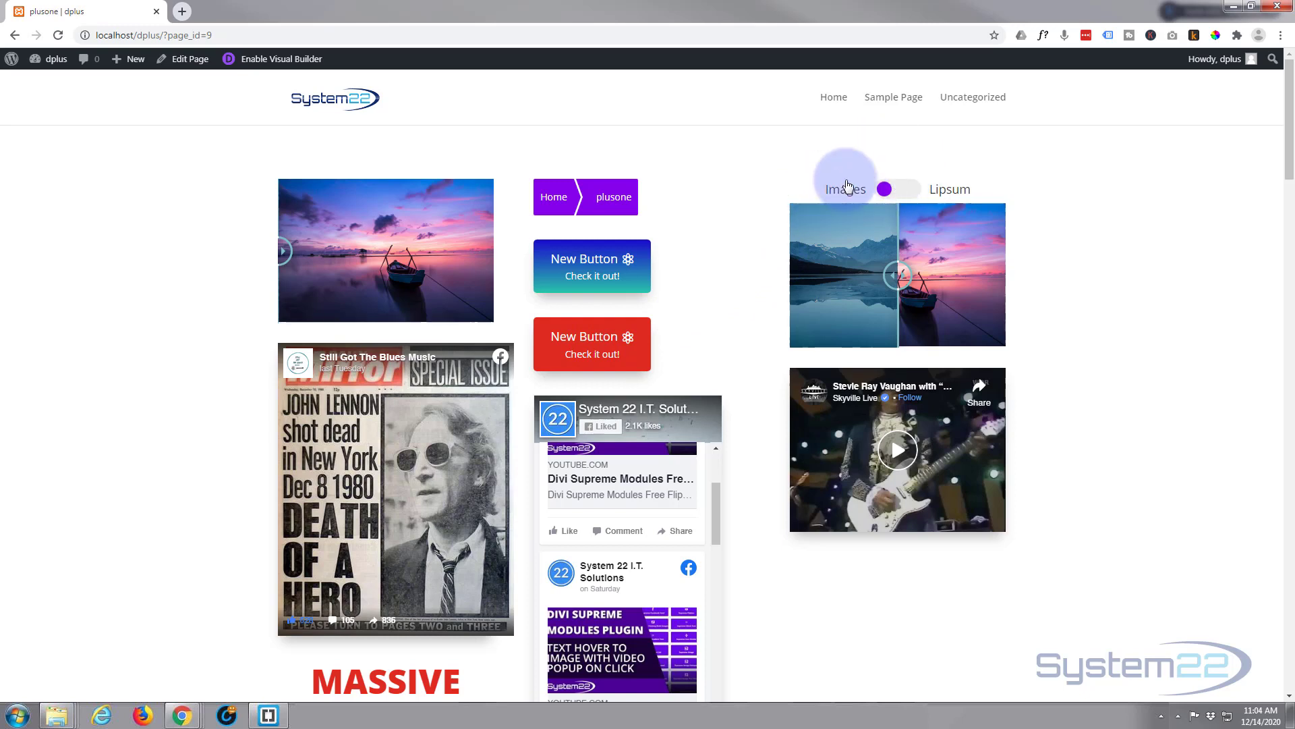
pyautogui.click(911, 194)
pyautogui.click(890, 194)
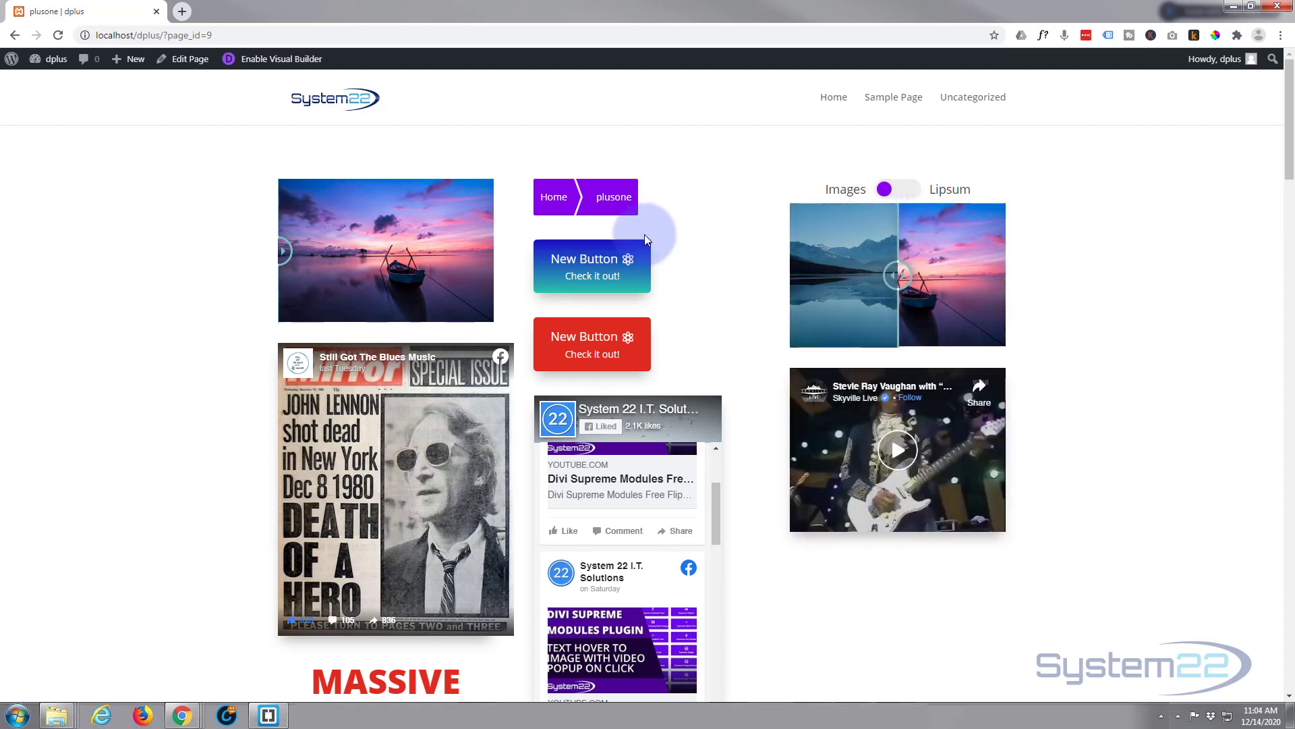
# Scroll through the rest of the demo page to review its modules
pyautogui.scroll(-3, 1083, 262)
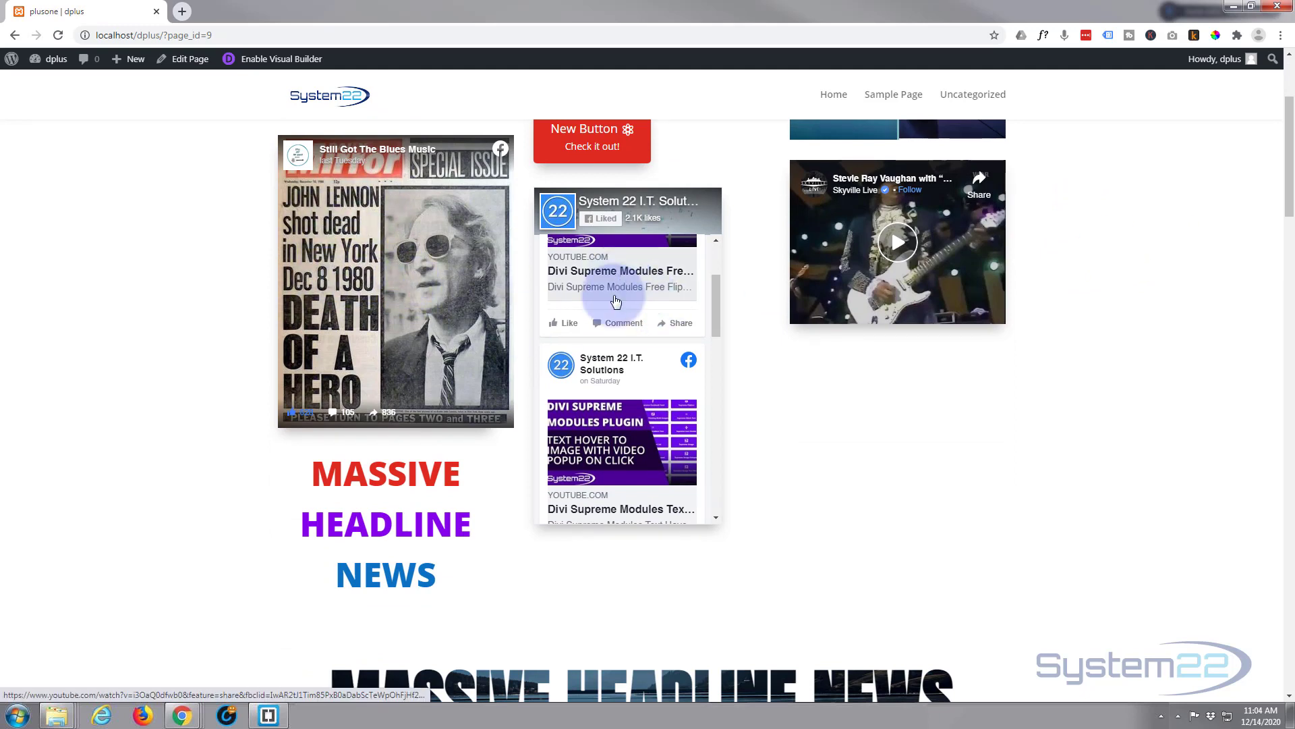
pyautogui.scroll(-8, 616, 302)
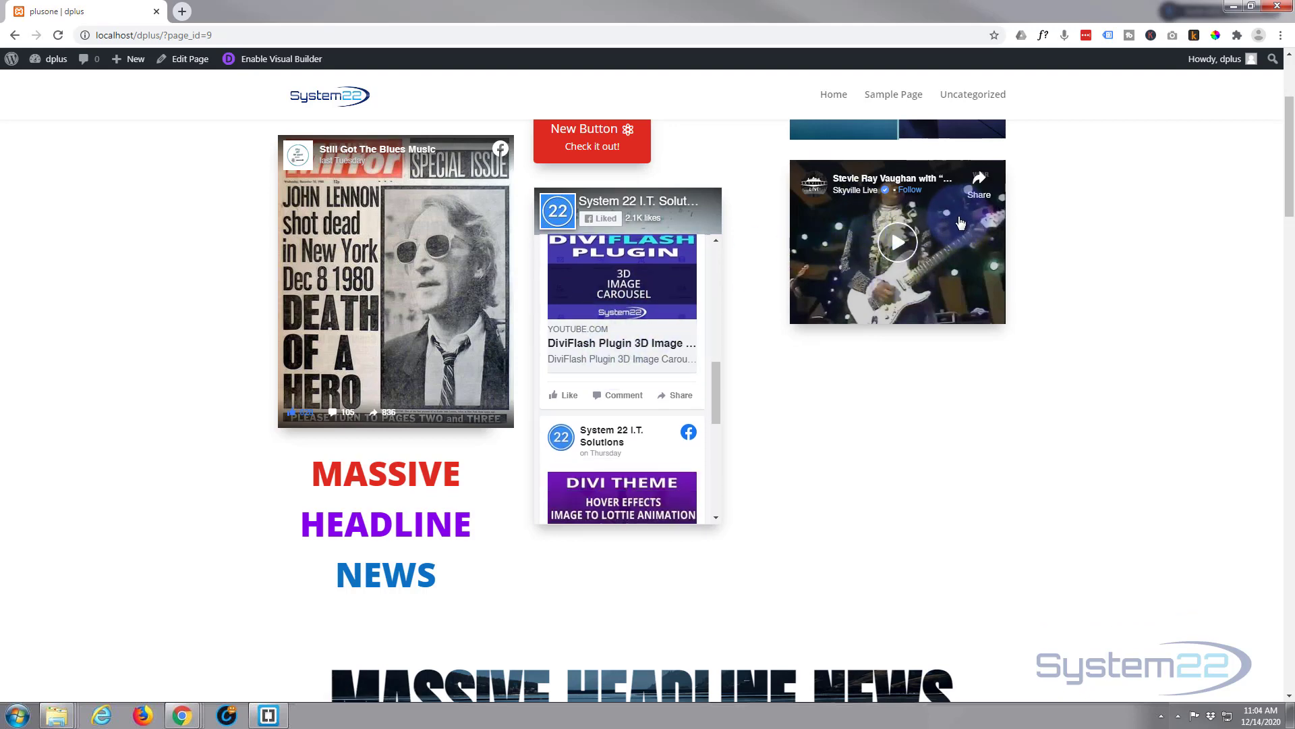
pyautogui.scroll(-3, 978, 309)
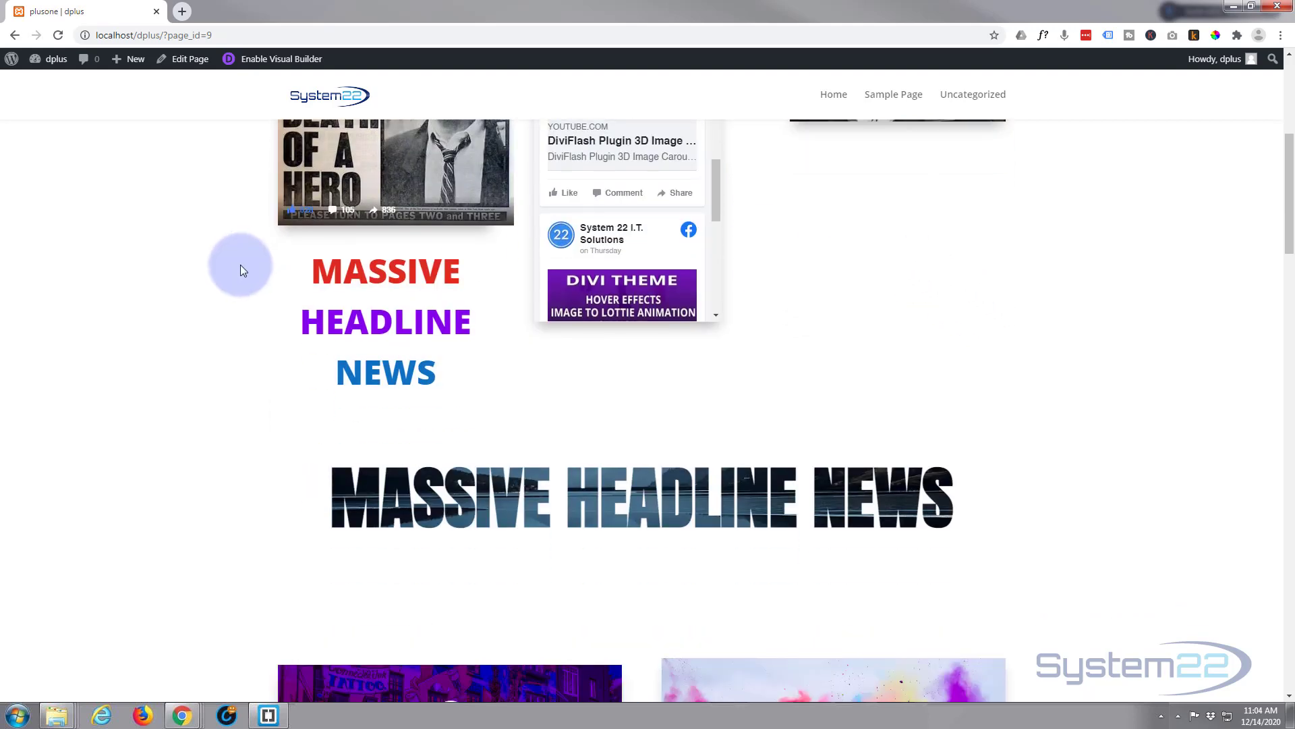
pyautogui.scroll(-2, 209, 364)
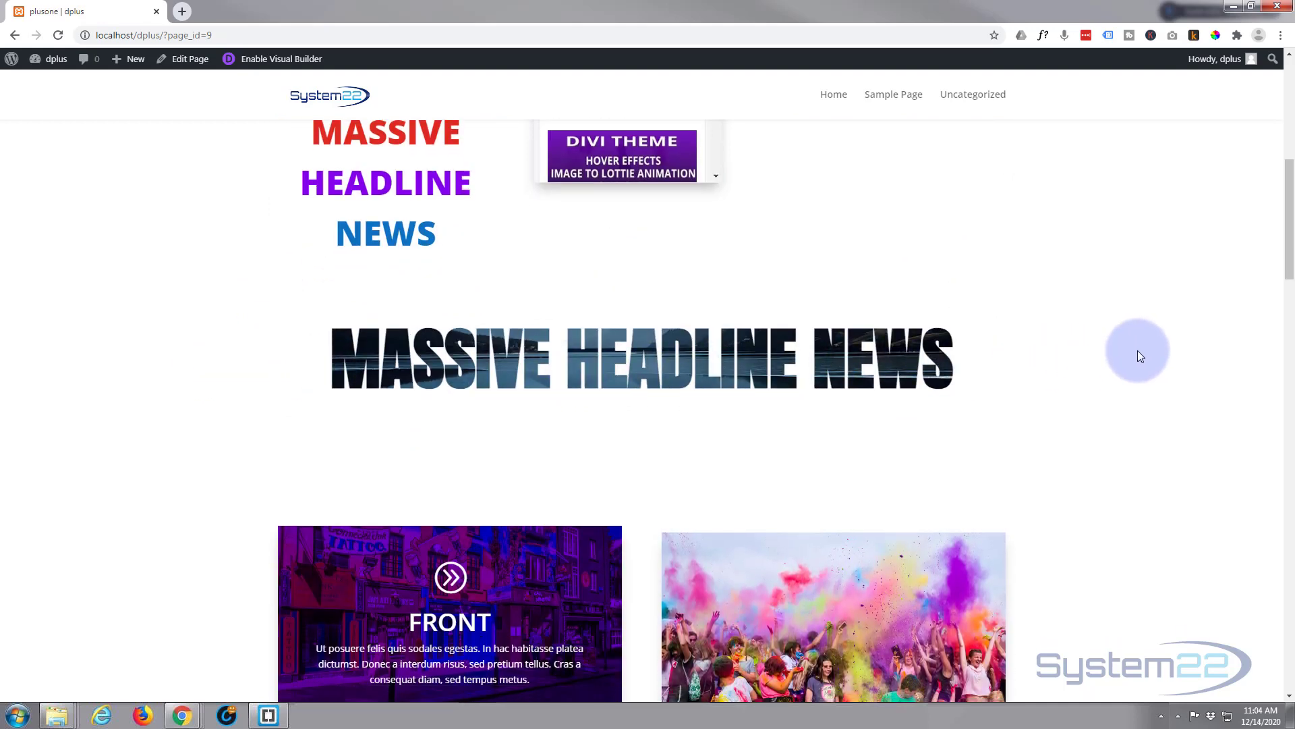
pyautogui.scroll(-2, 1137, 350)
pyautogui.scroll(-2, 1139, 350)
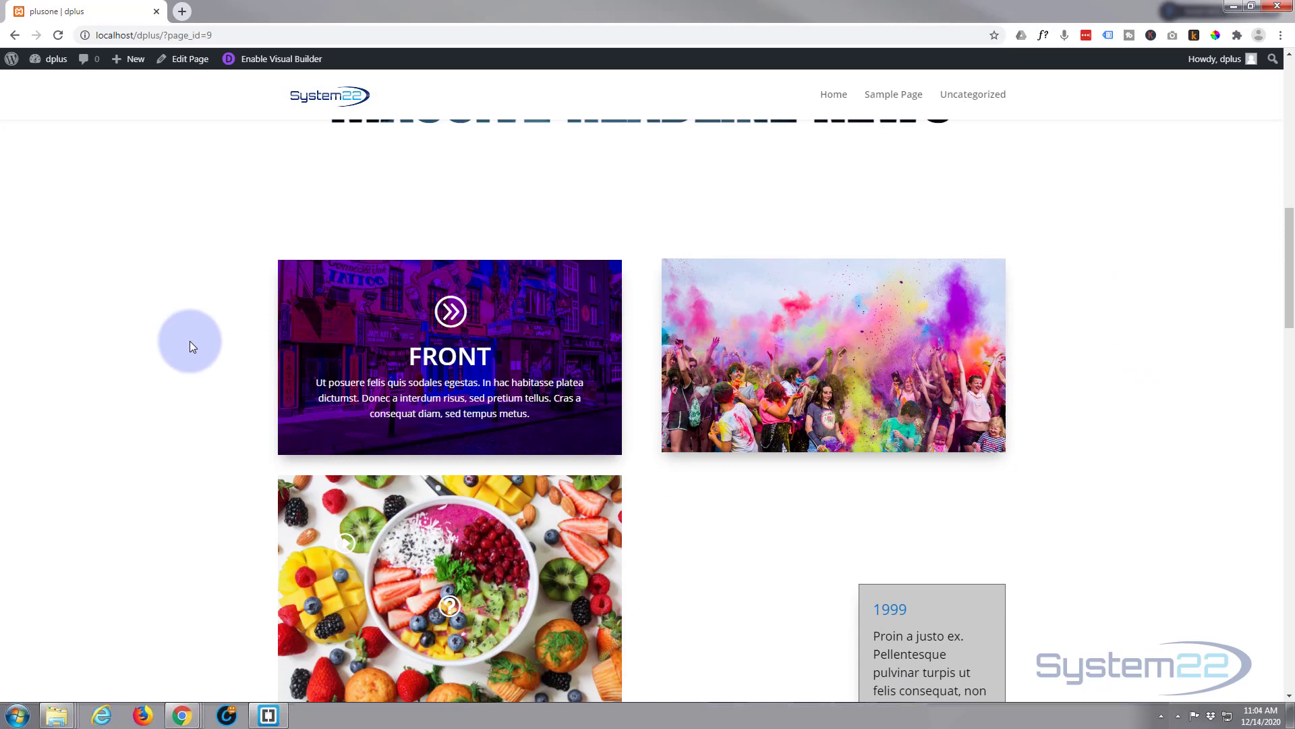
pyautogui.moveTo(434, 351)
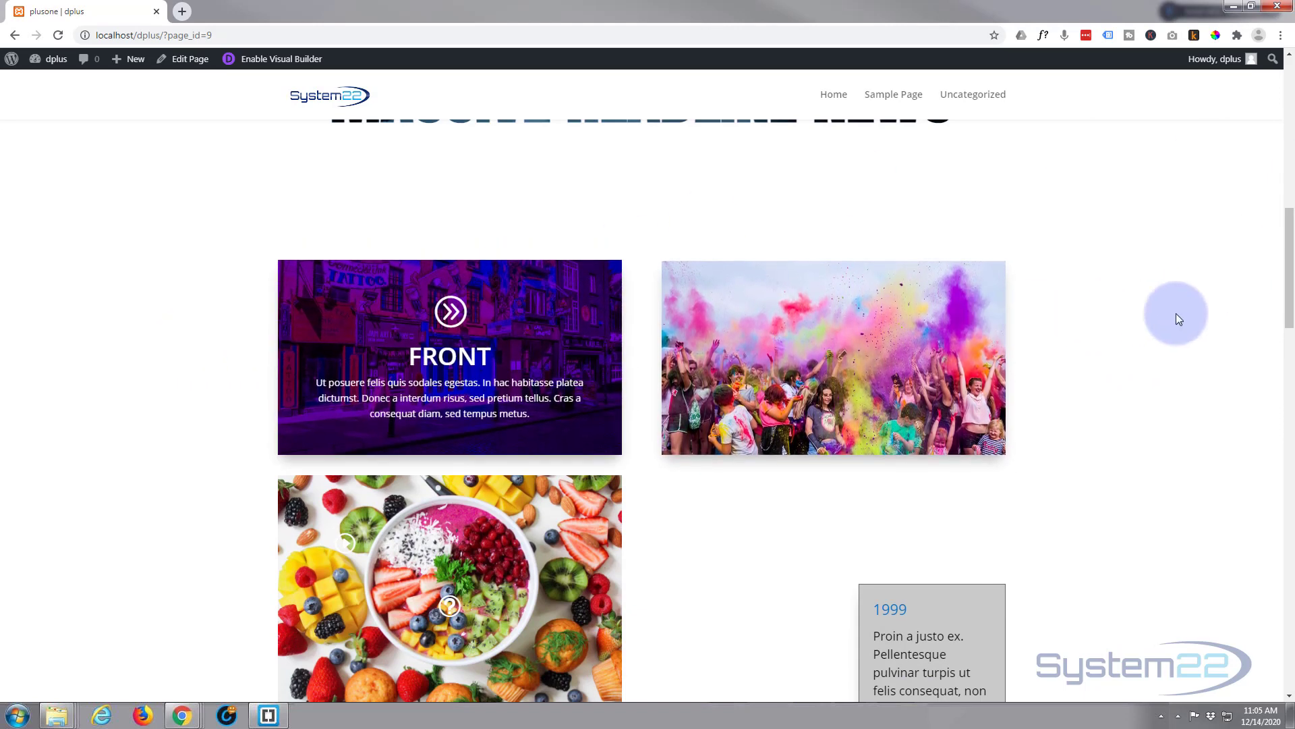
pyautogui.scroll(-2, 1183, 310)
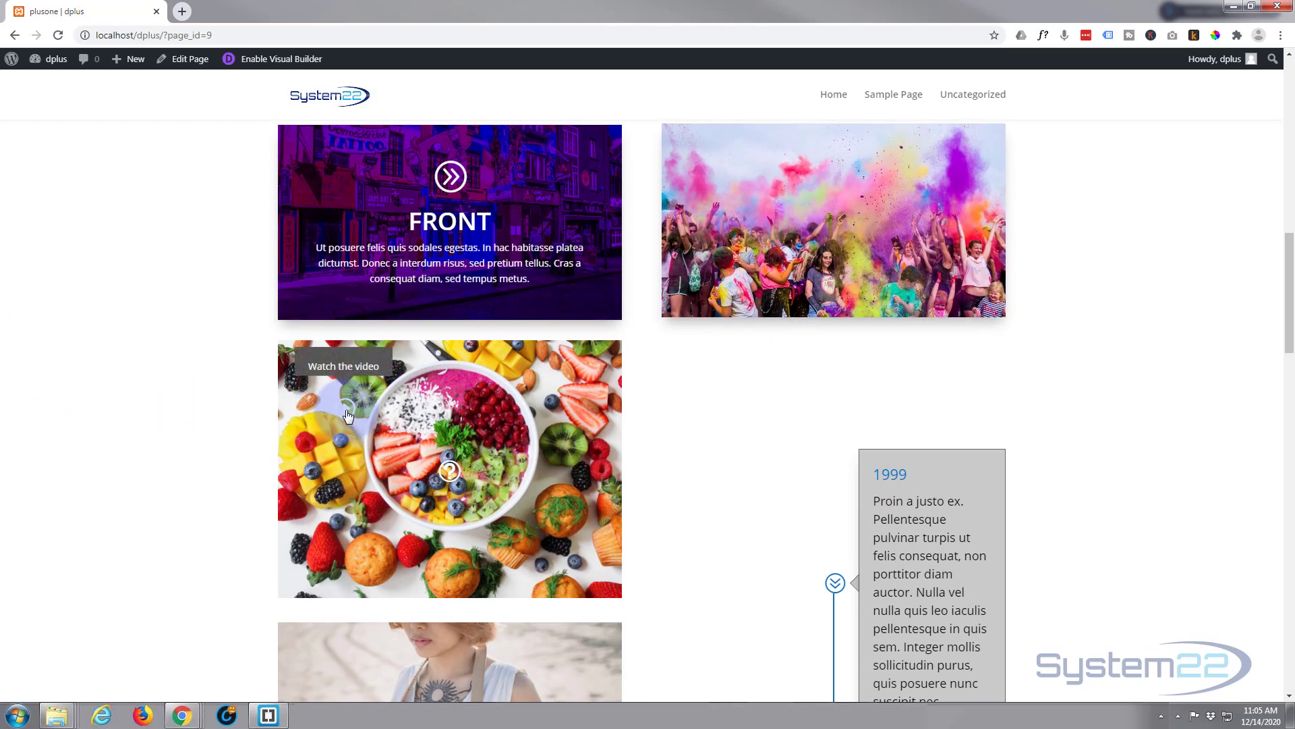
pyautogui.scroll(-4, 196, 396)
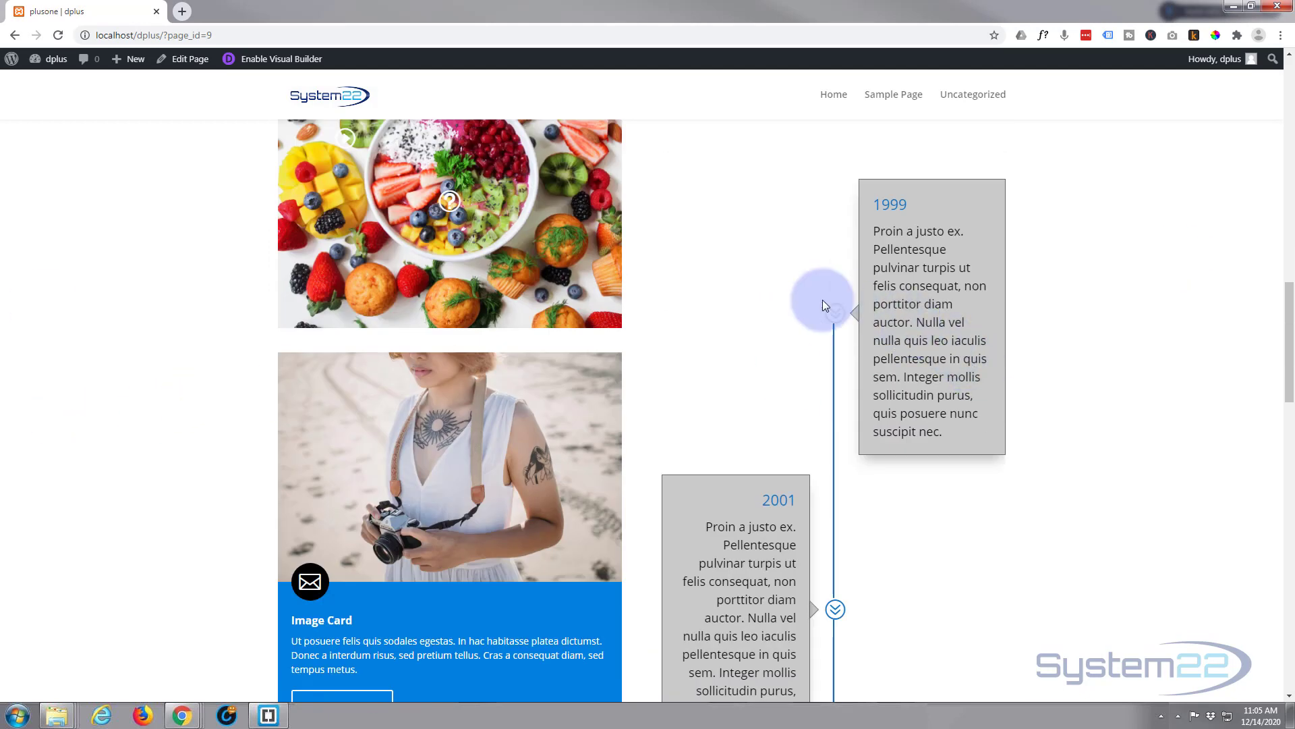
pyautogui.scroll(-8, 1135, 365)
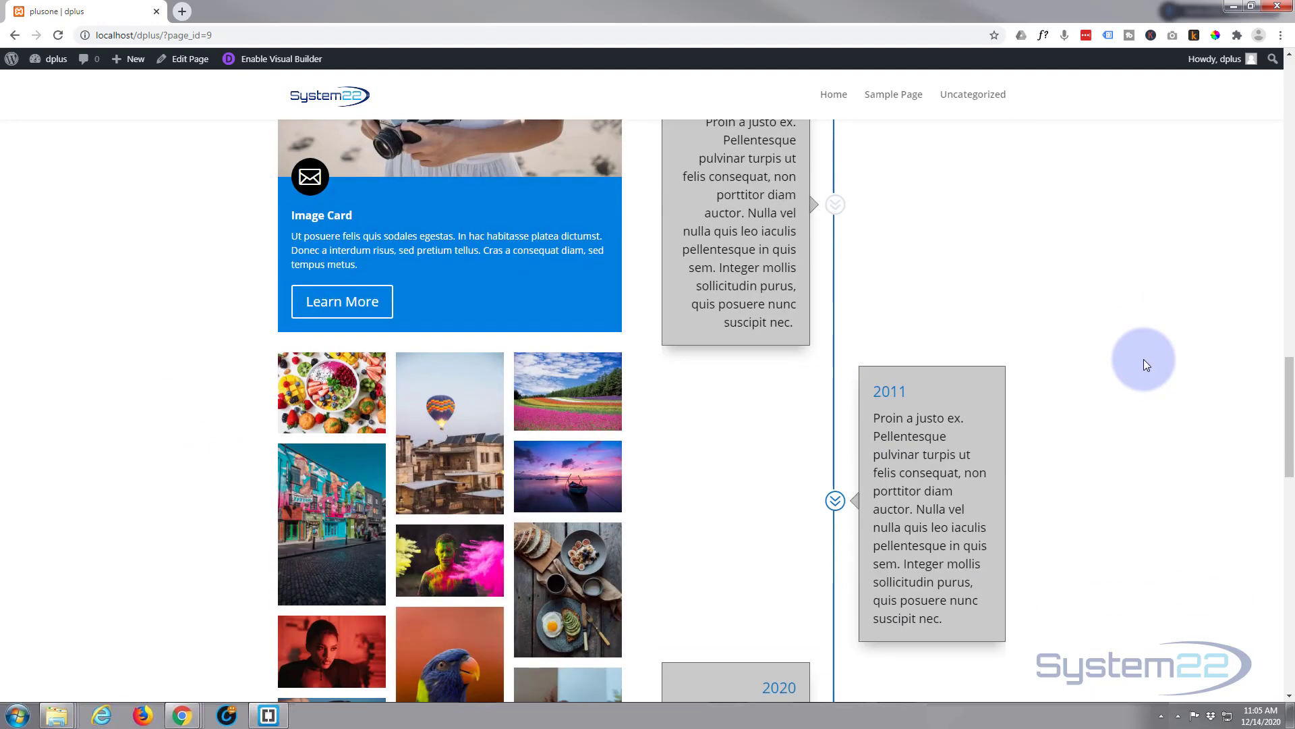
pyautogui.scroll(-5, 1145, 362)
pyautogui.scroll(10, 1144, 362)
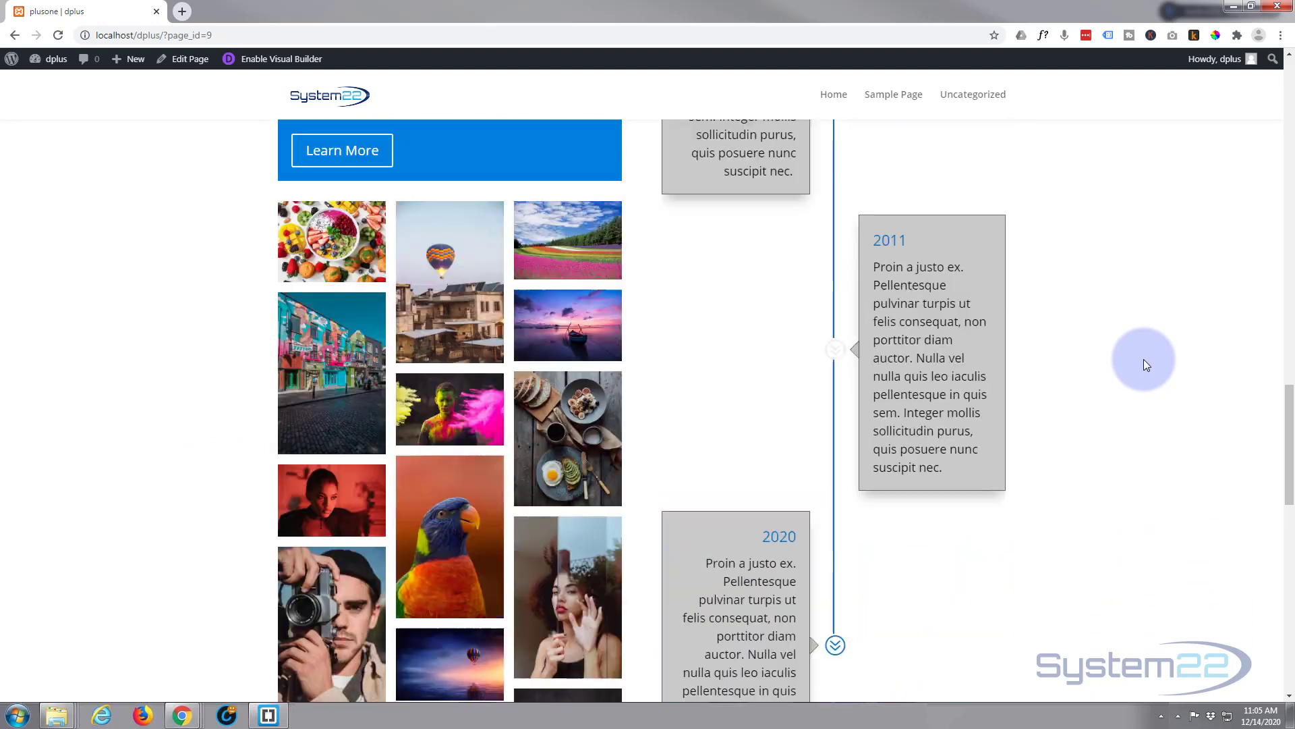
pyautogui.scroll(2, 1144, 359)
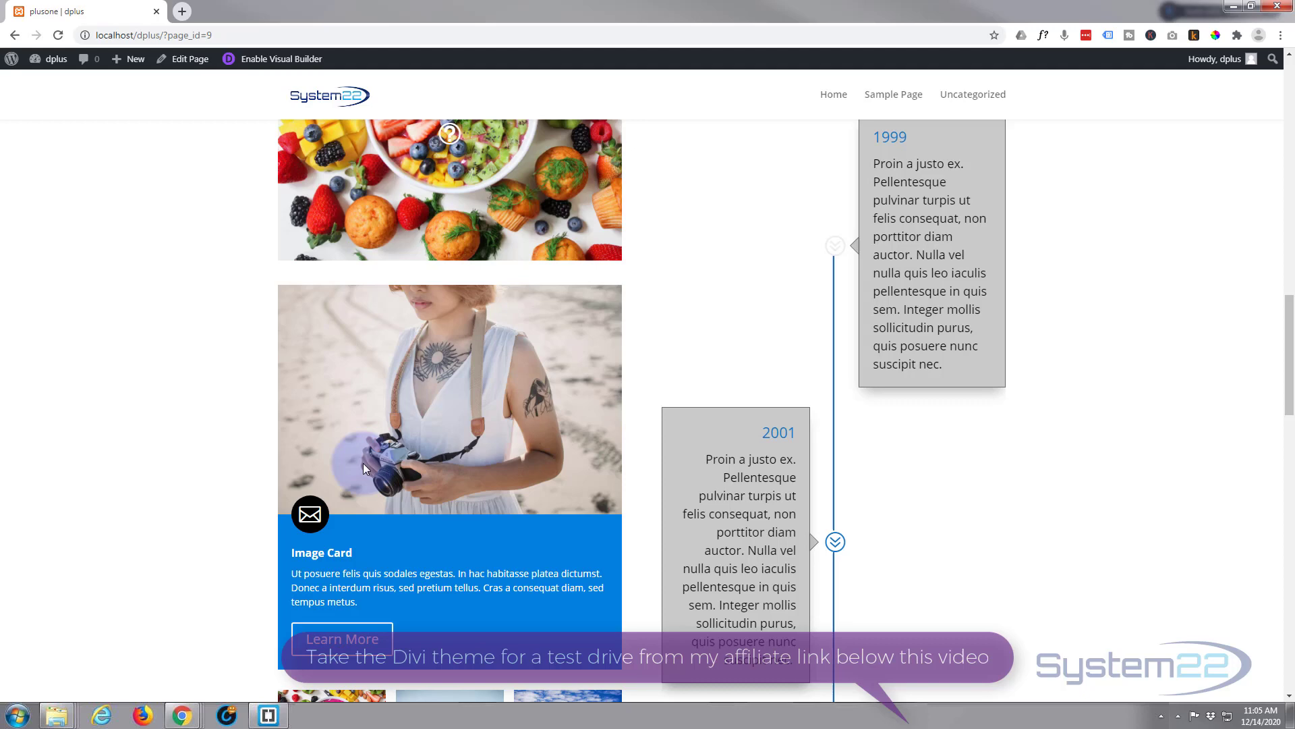
pyautogui.scroll(-6, 224, 491)
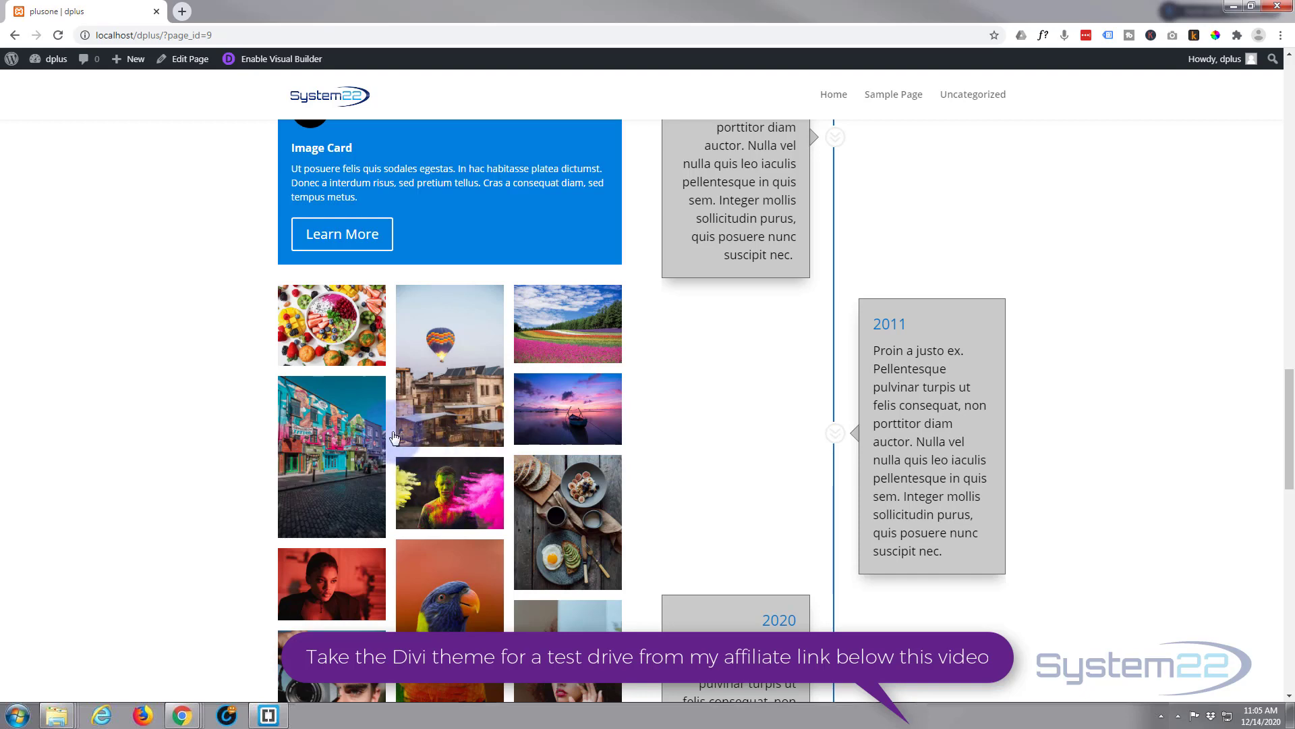
pyautogui.scroll(-6, 236, 398)
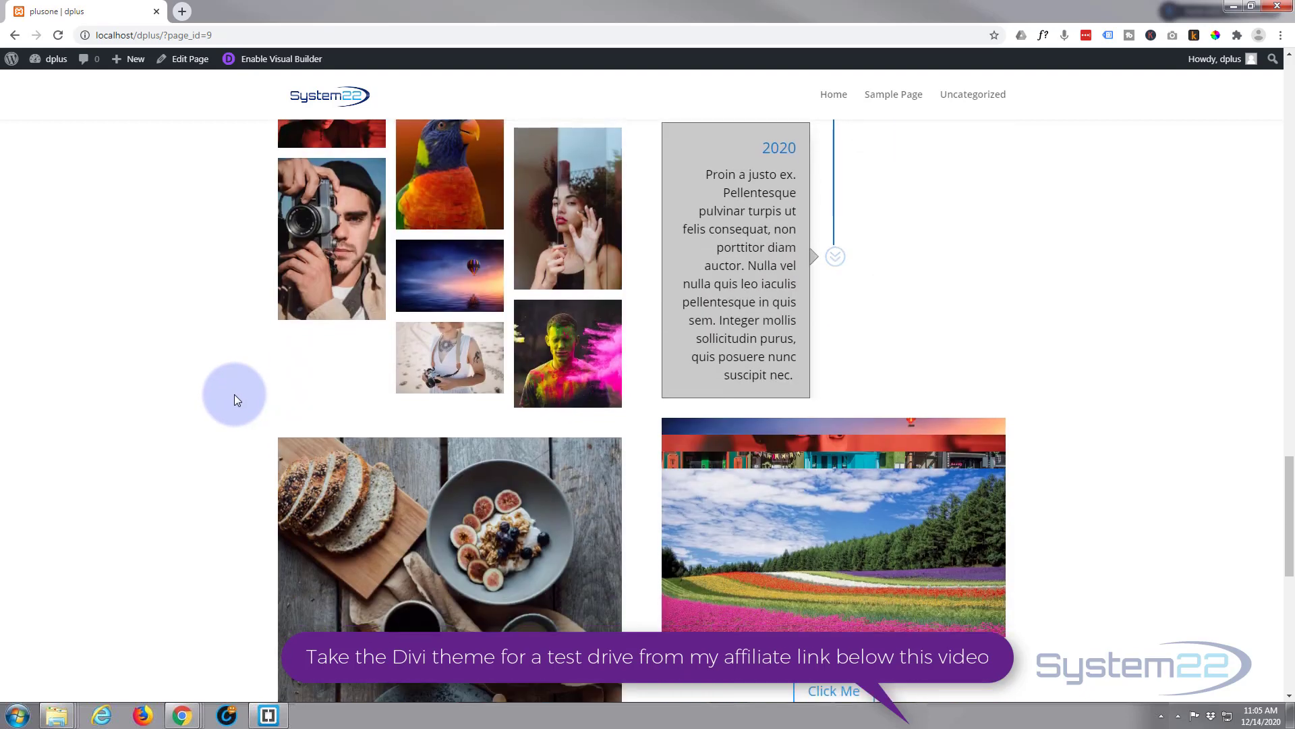
pyautogui.scroll(-3, 234, 394)
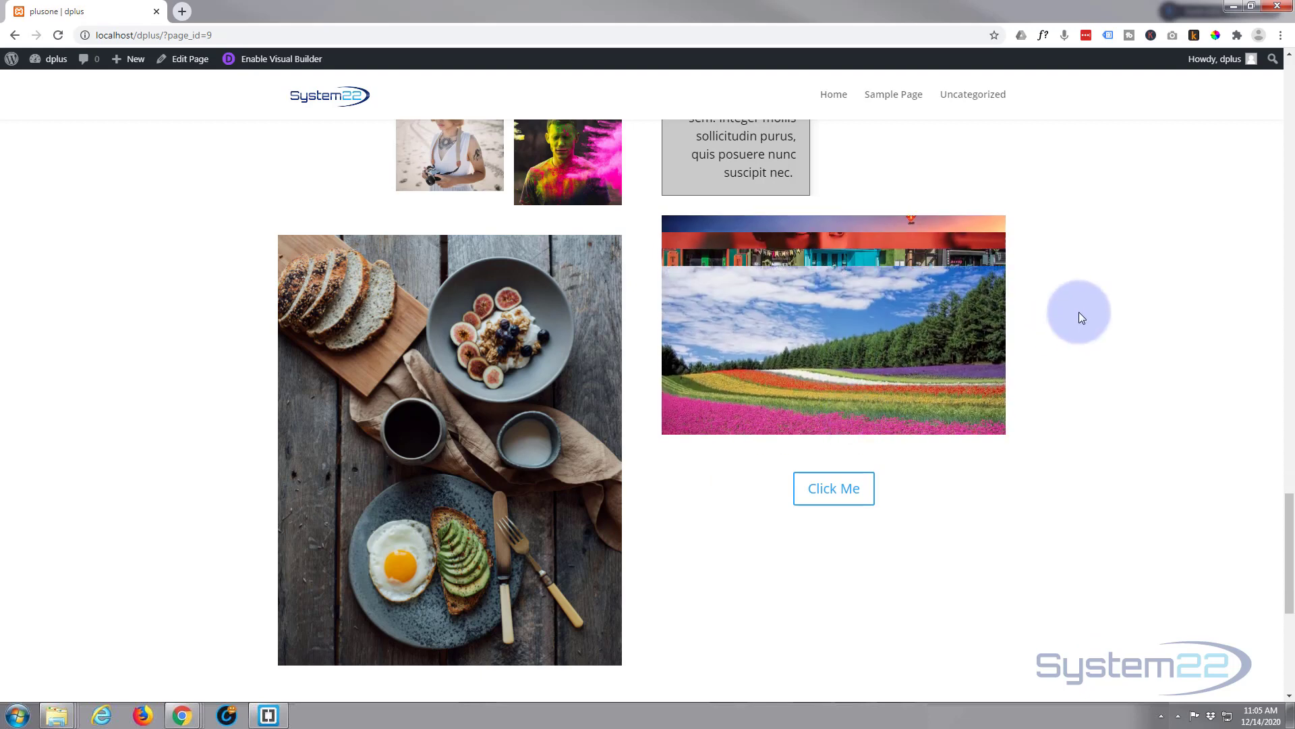
pyautogui.scroll(-2, 1080, 311)
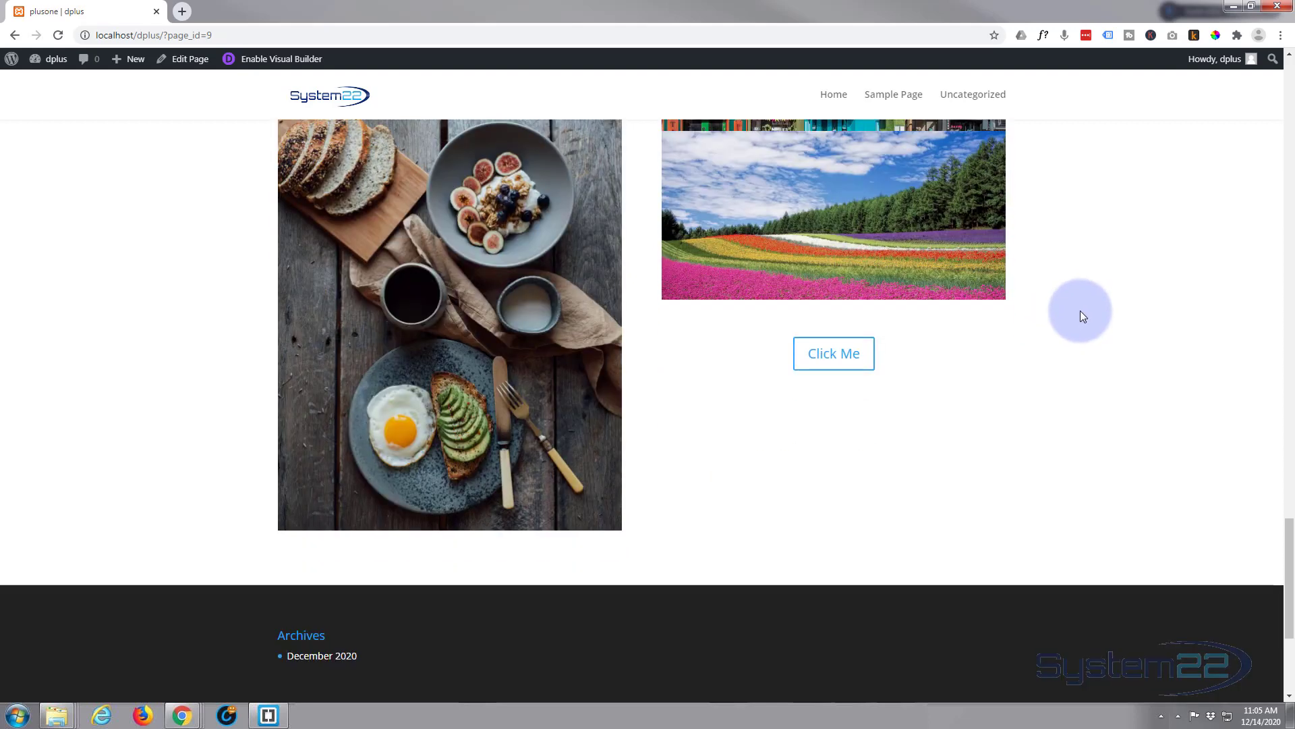
# Open the My New Model popup and close it again
pyautogui.click(827, 356)
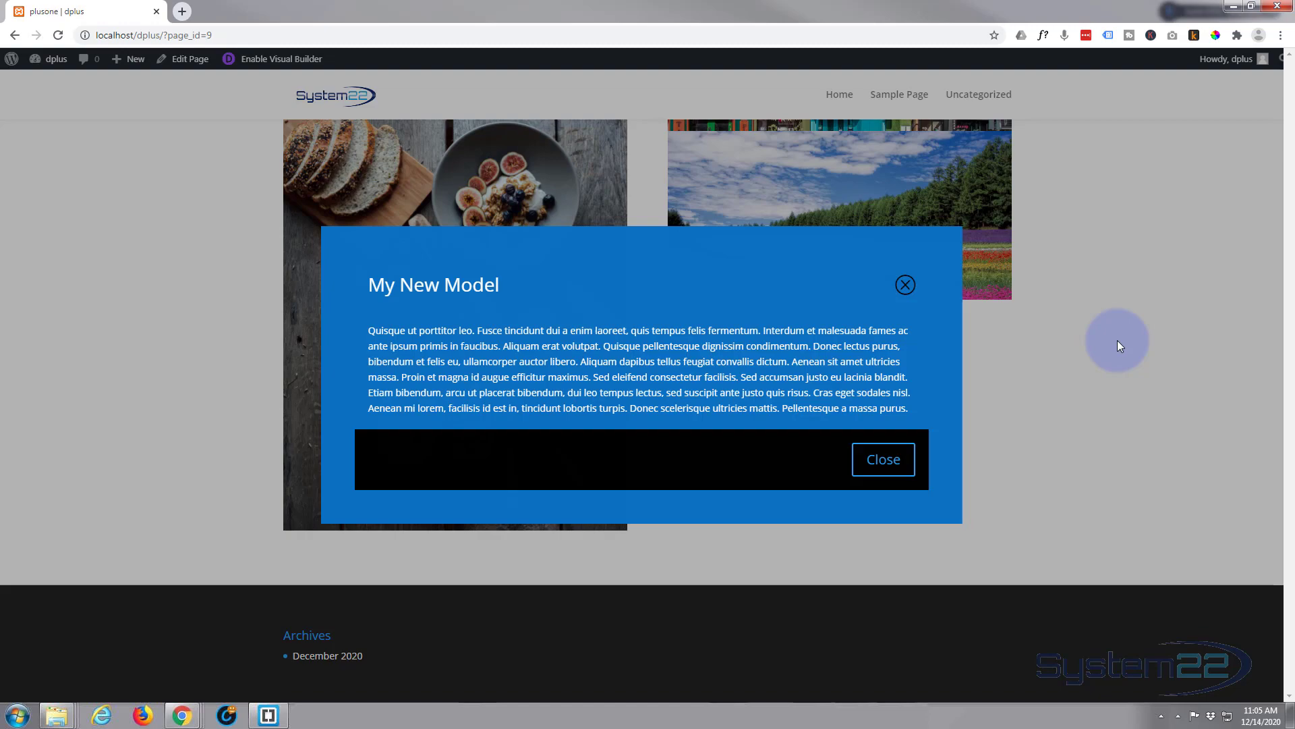
pyautogui.click(1118, 340)
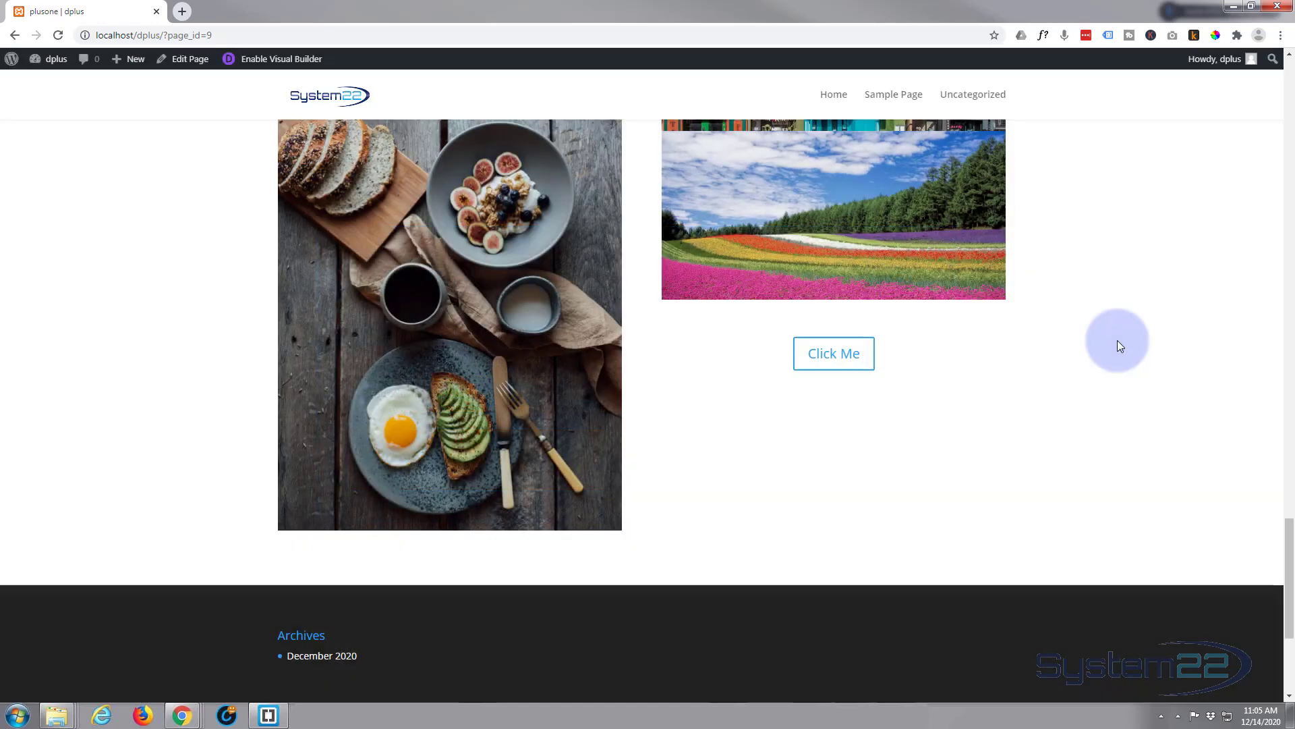
pyautogui.scroll(15, 1107, 354)
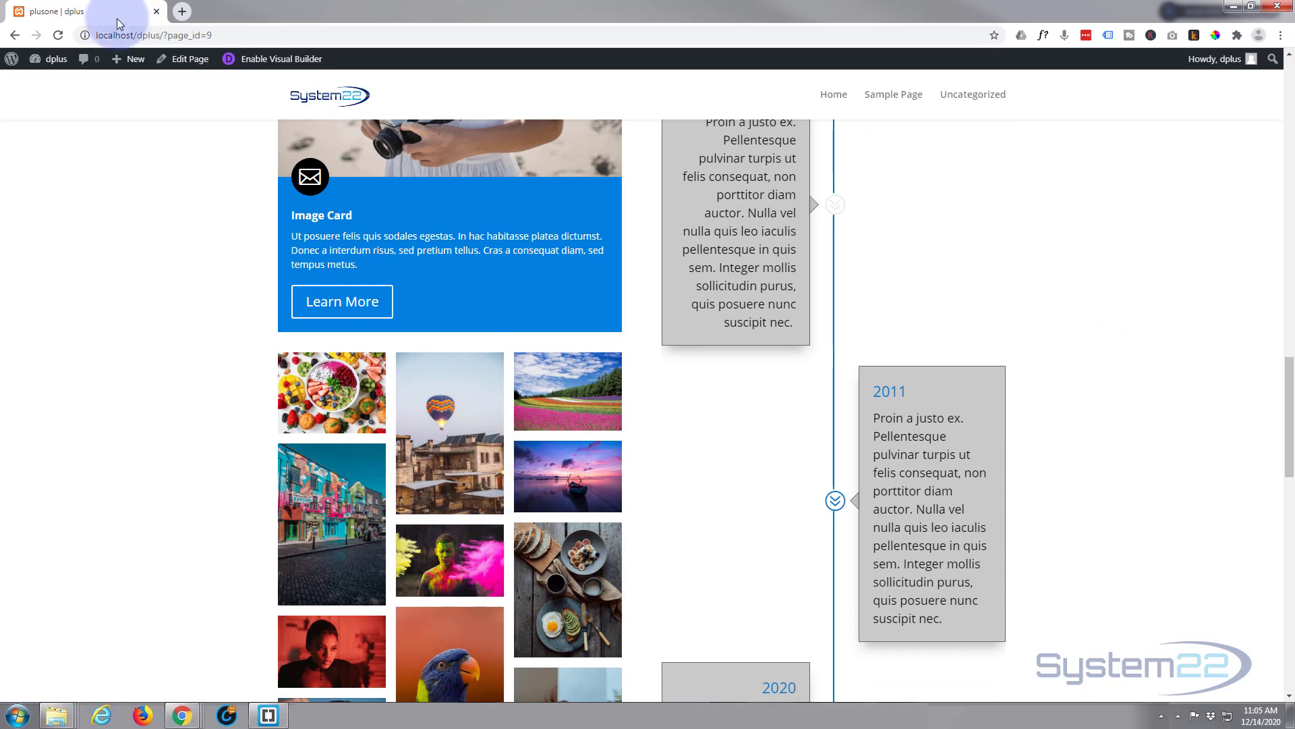
# Create a new page titled 'Gallery' and switch it to the Divi Builder
pyautogui.moveTo(136, 66)
pyautogui.scroll(-1, 134, 88)
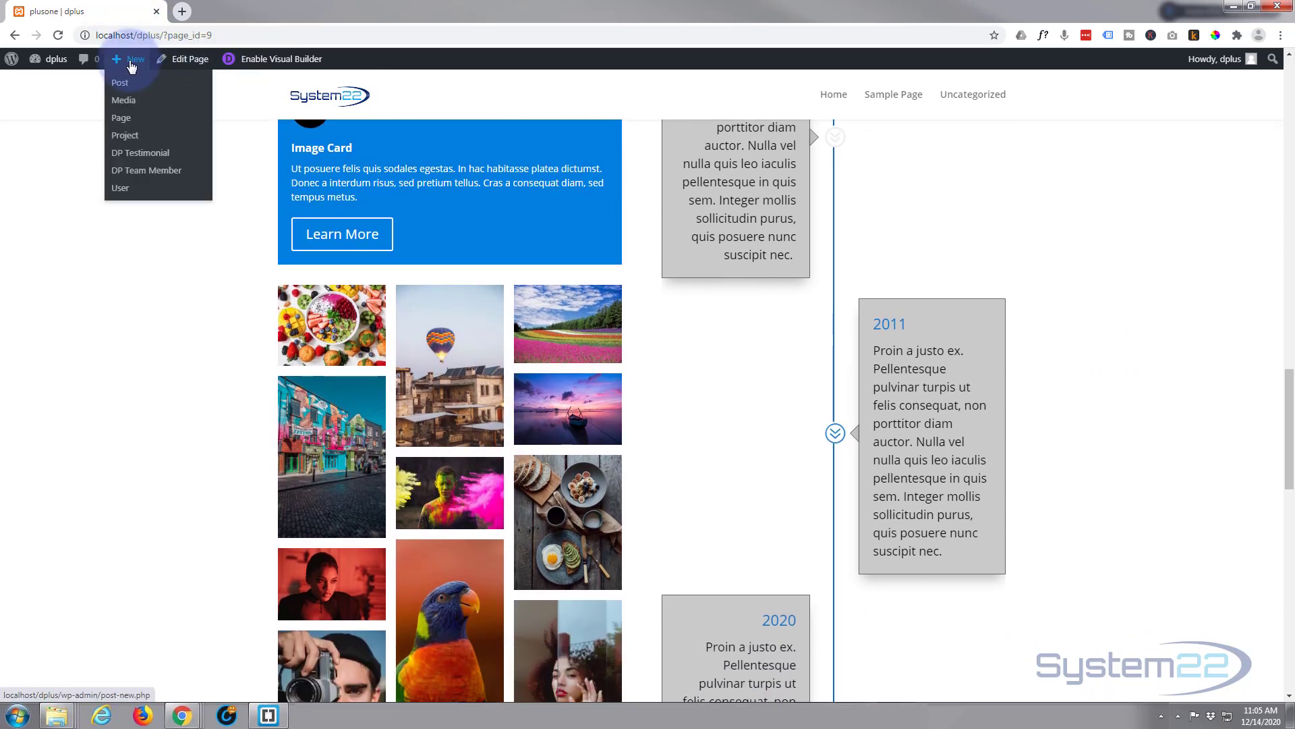
pyautogui.click(124, 120)
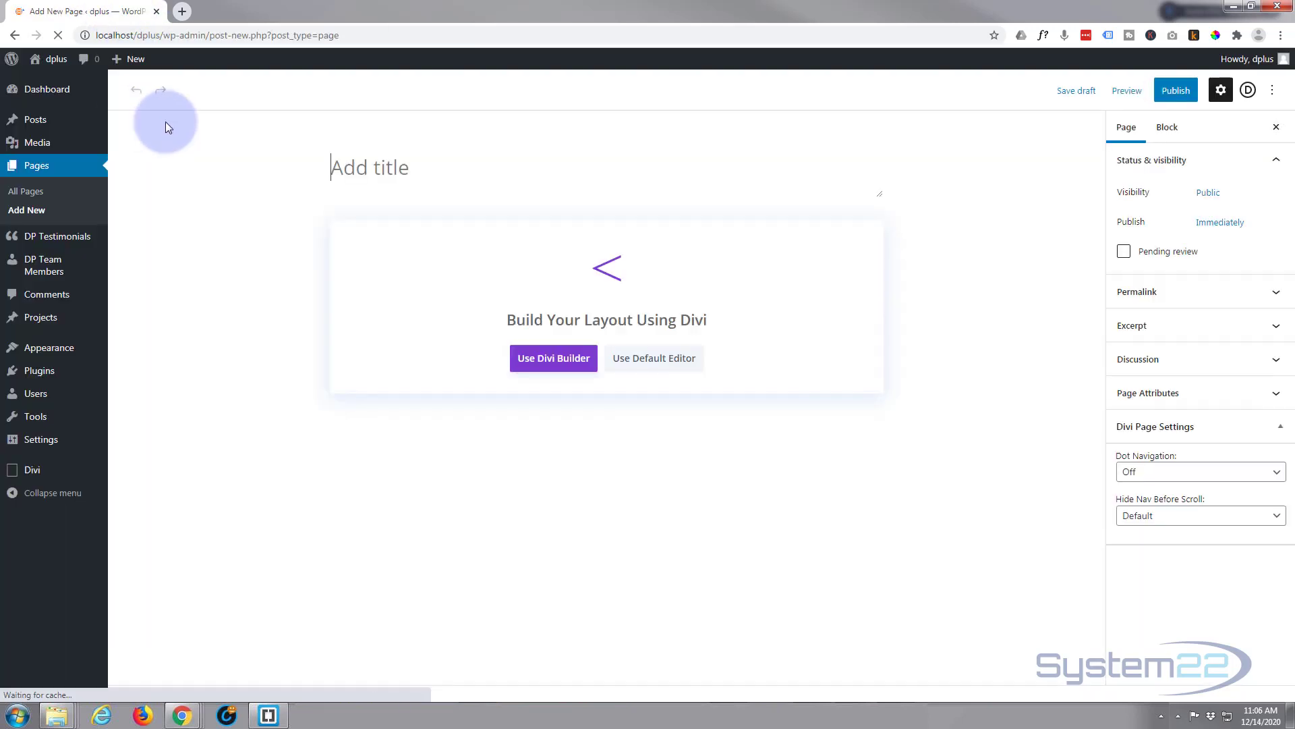
pyautogui.click(394, 162)
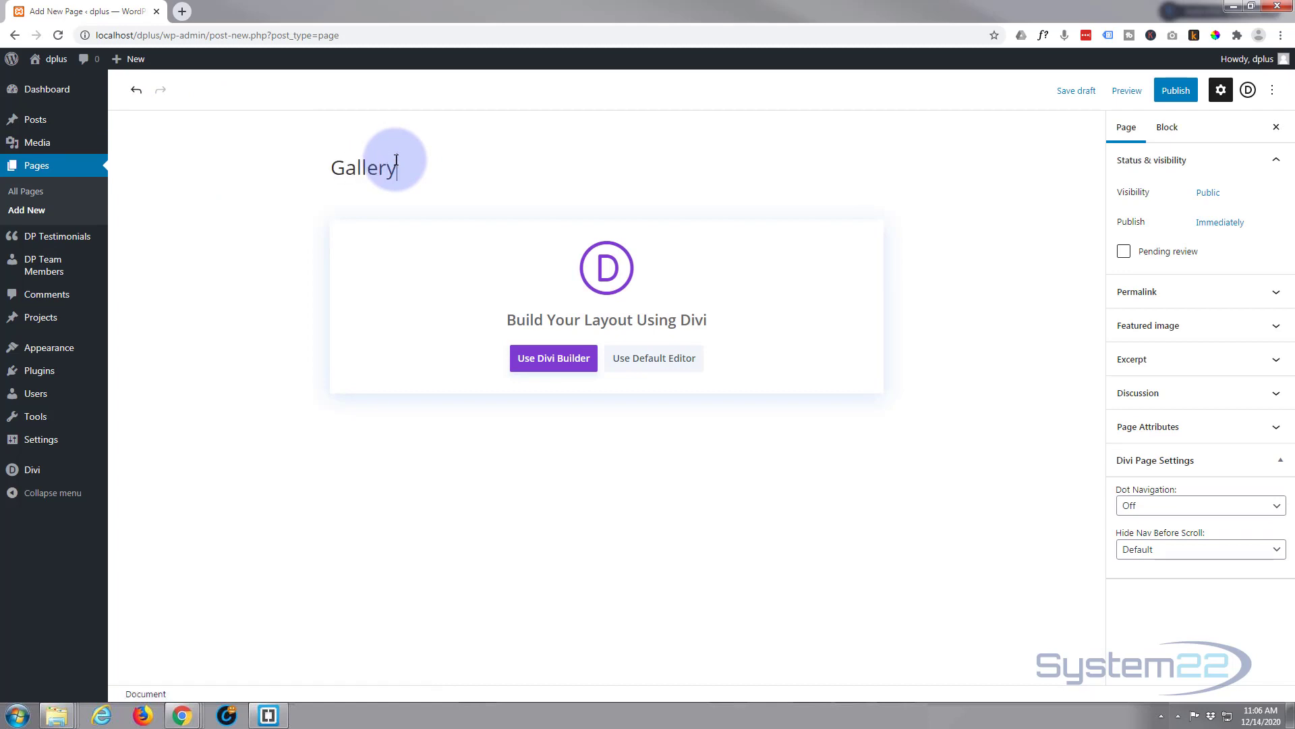
pyautogui.click(565, 363)
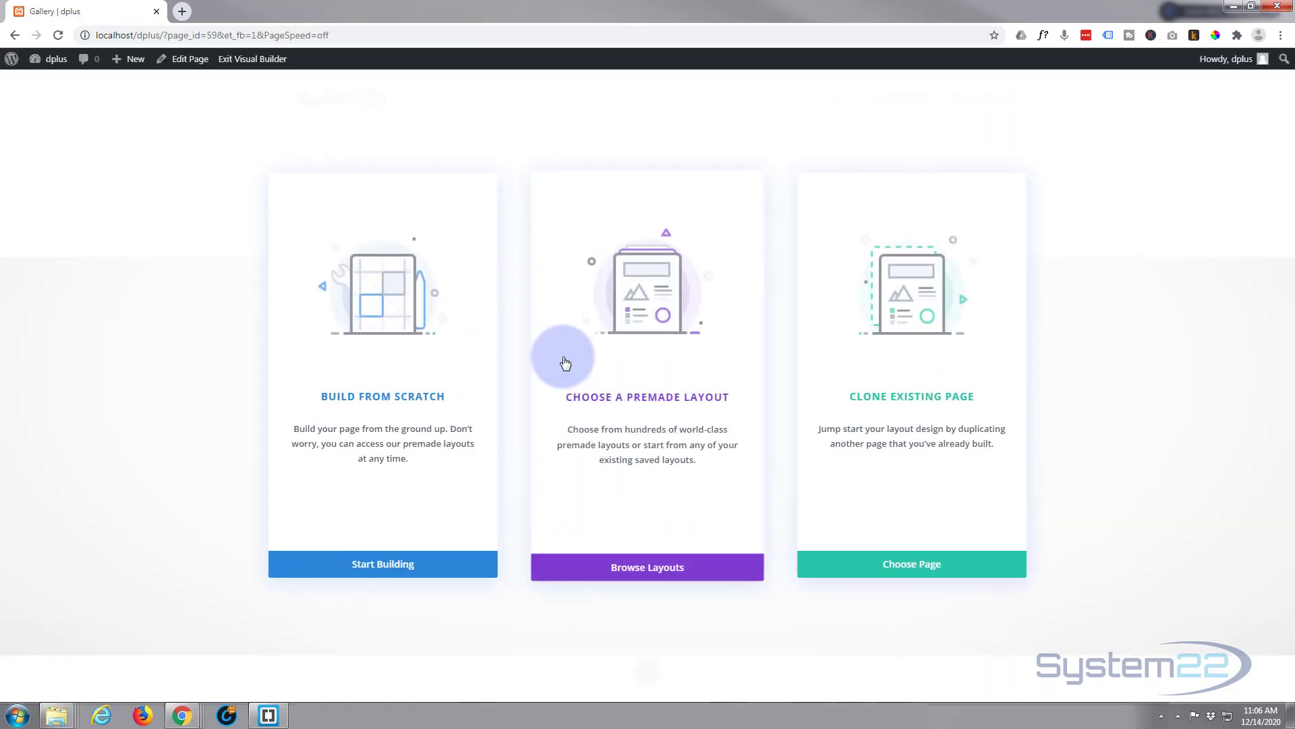
# Build from scratch with a single-column row and insert a DP Masonry Gallery module
pyautogui.click(383, 566)
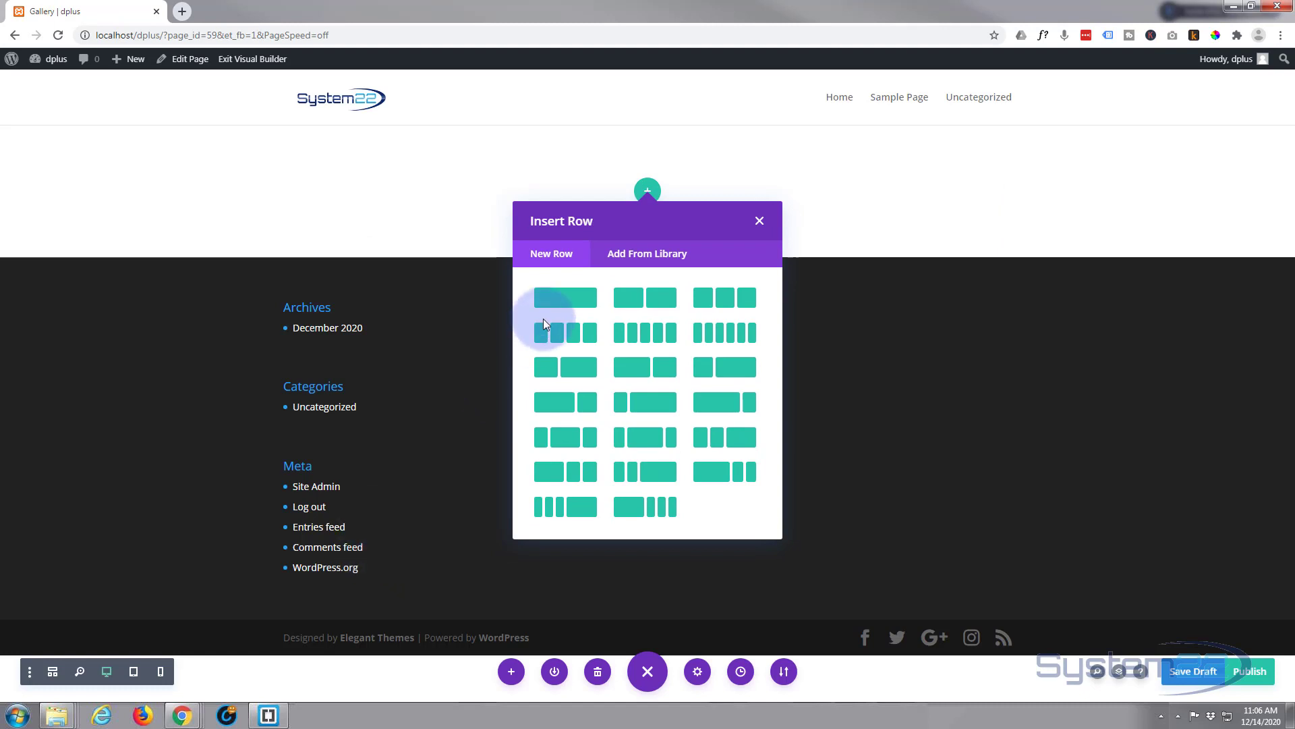
pyautogui.click(570, 297)
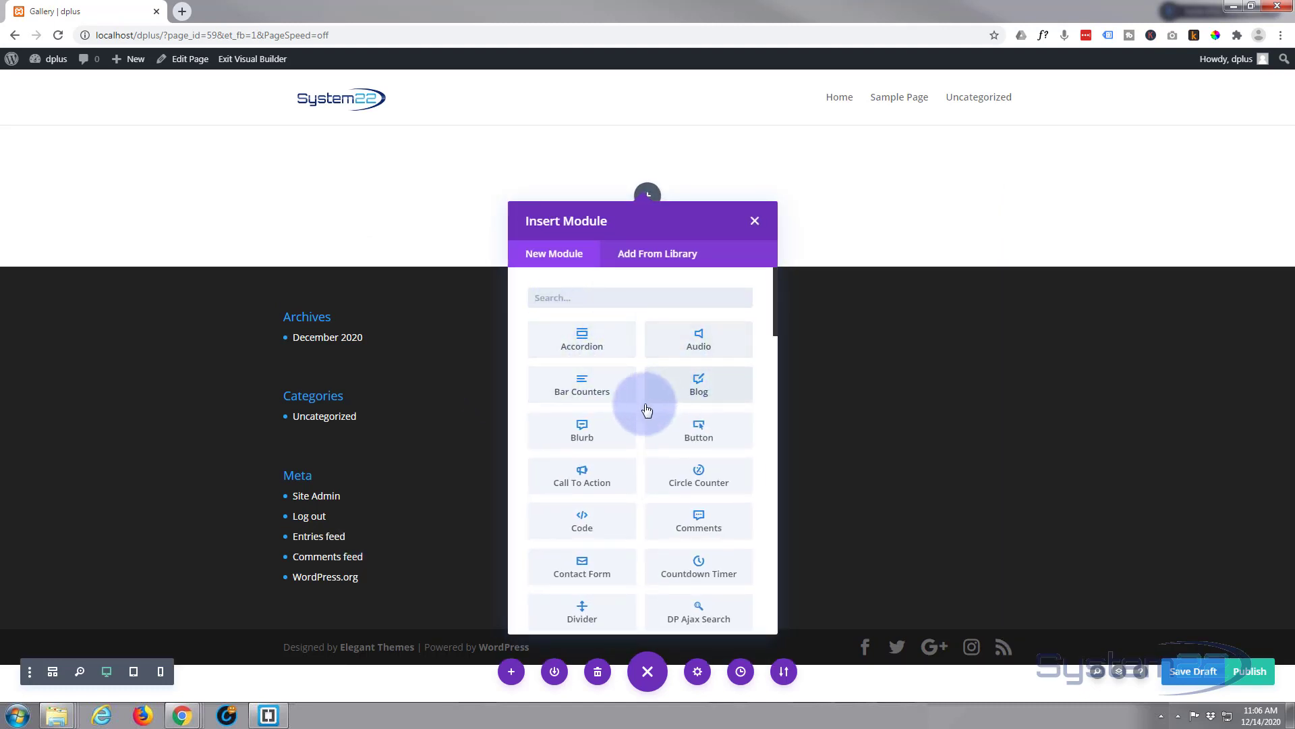
pyautogui.scroll(-2, 661, 496)
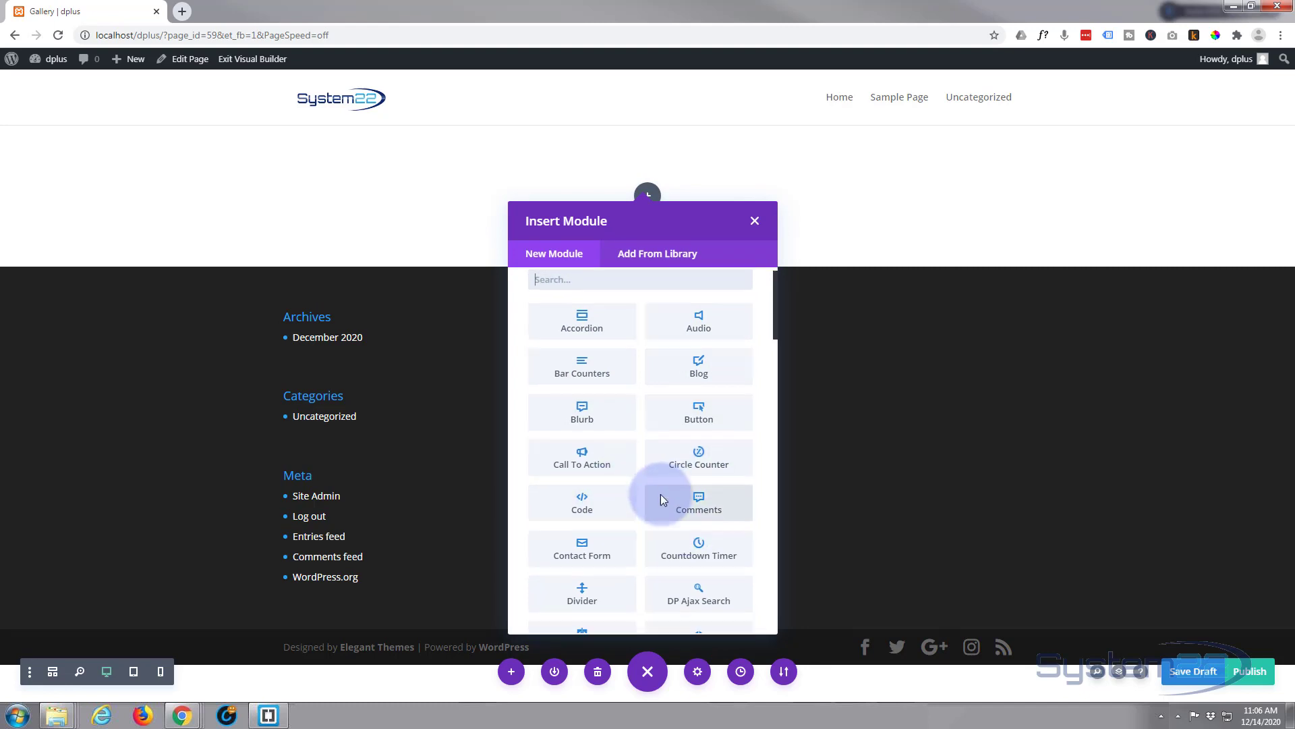
pyautogui.scroll(-2, 665, 435)
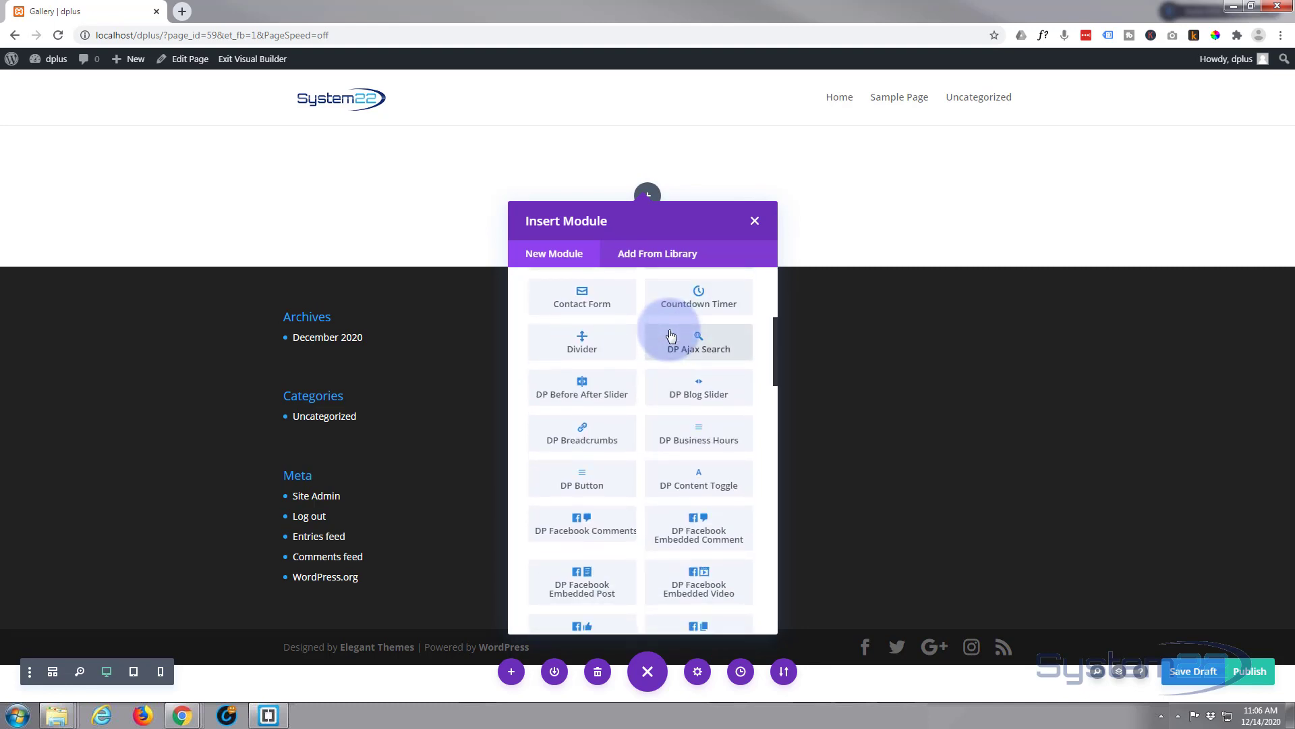
pyautogui.scroll(-1, 669, 333)
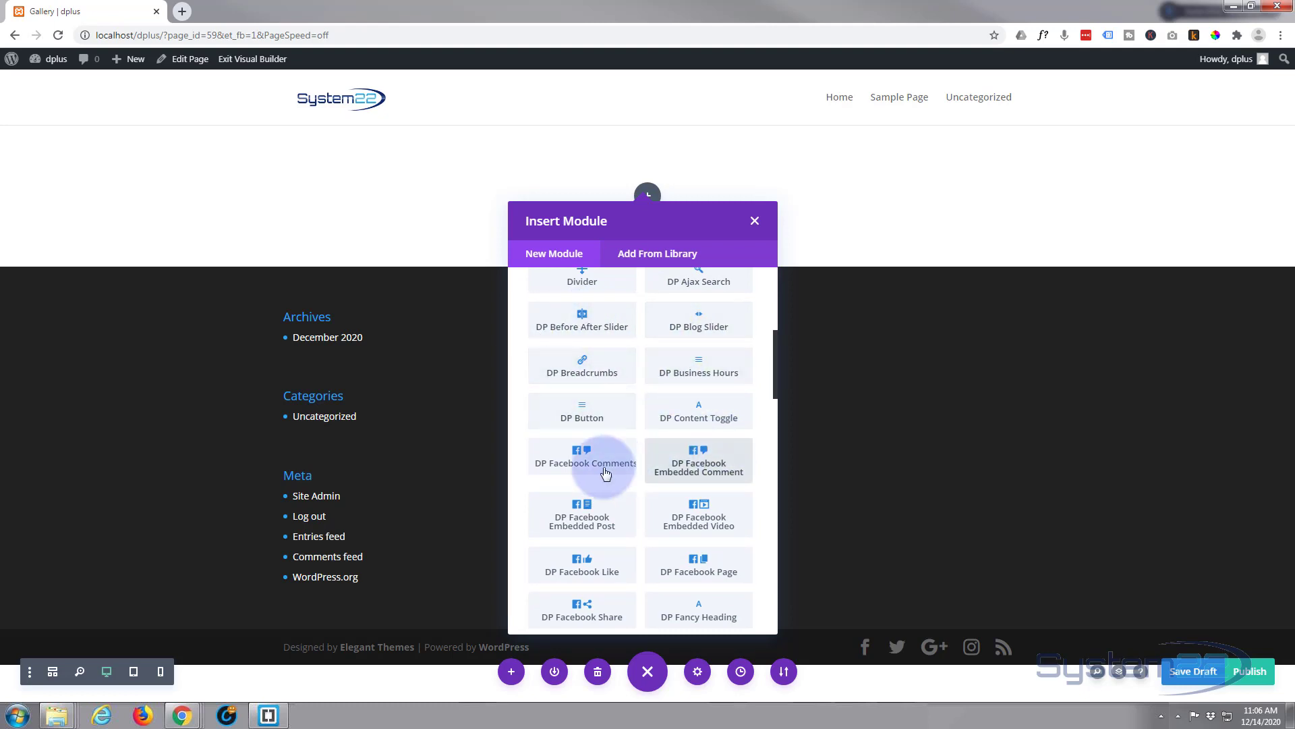
pyautogui.scroll(-3, 685, 481)
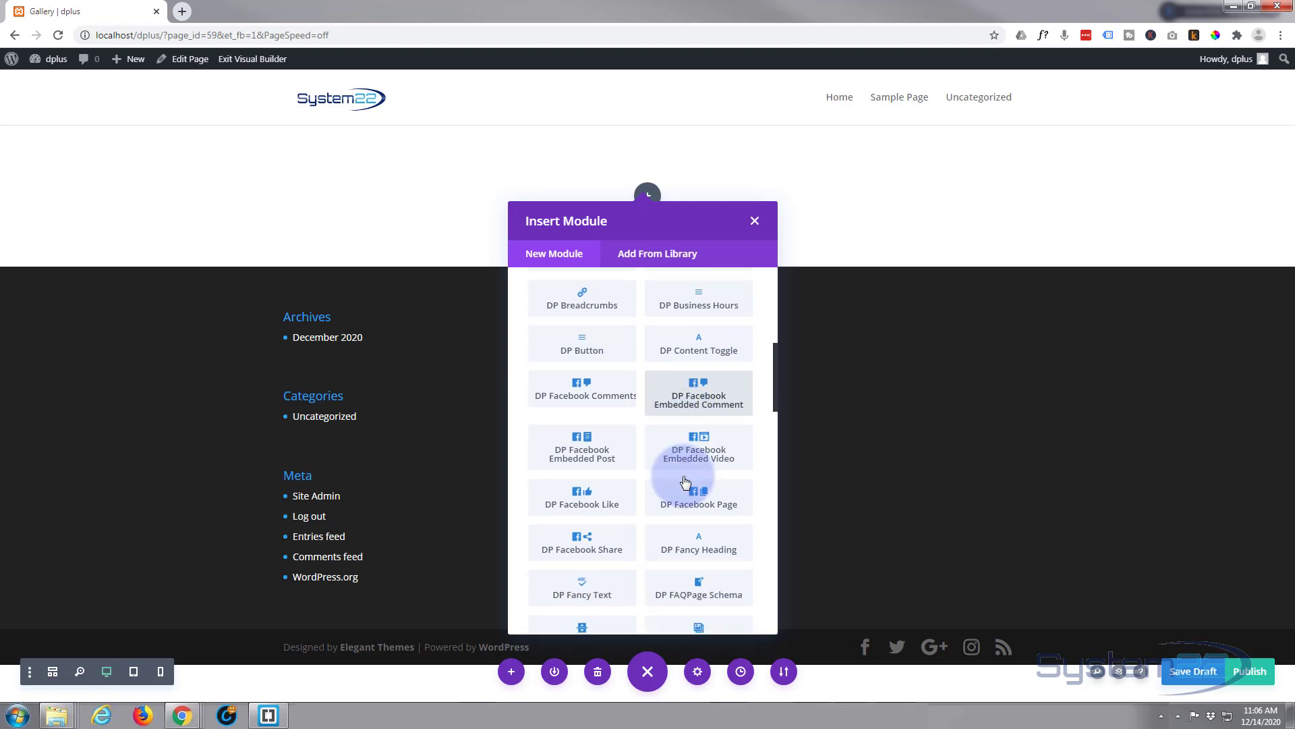
pyautogui.scroll(-3, 684, 481)
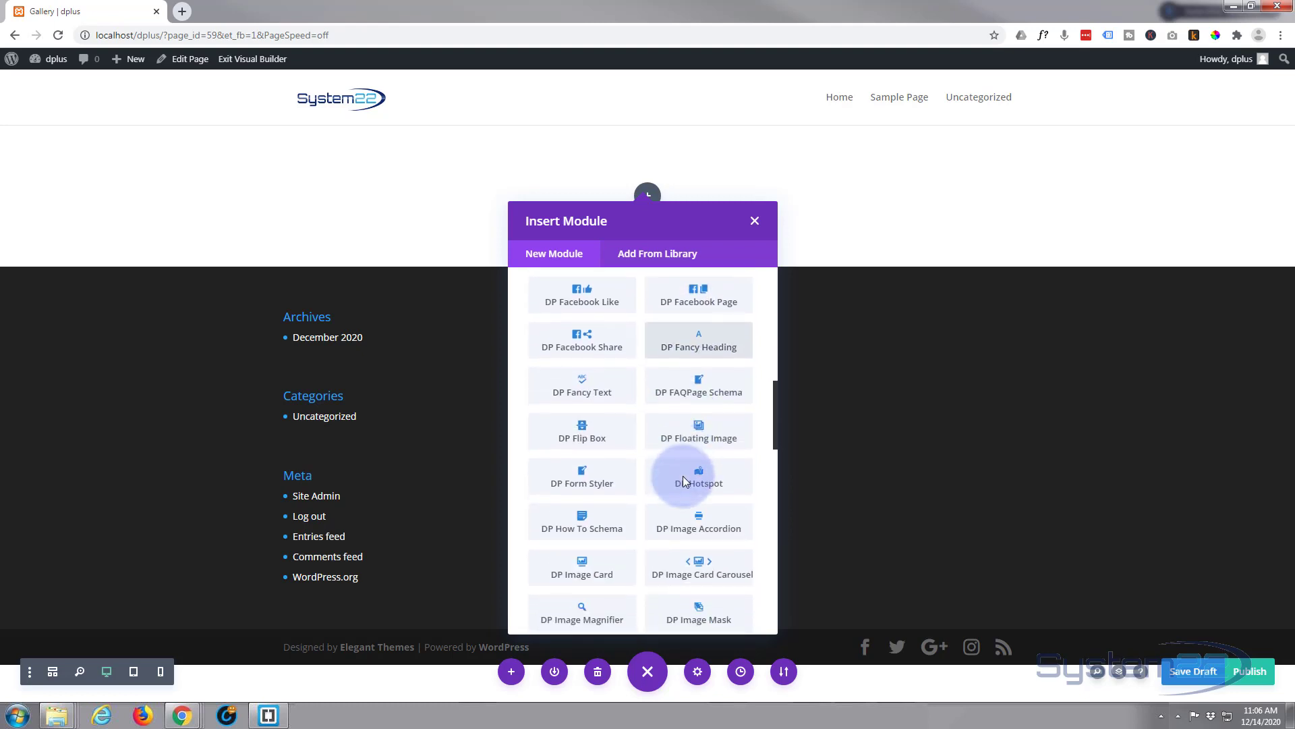
pyautogui.scroll(-1, 685, 481)
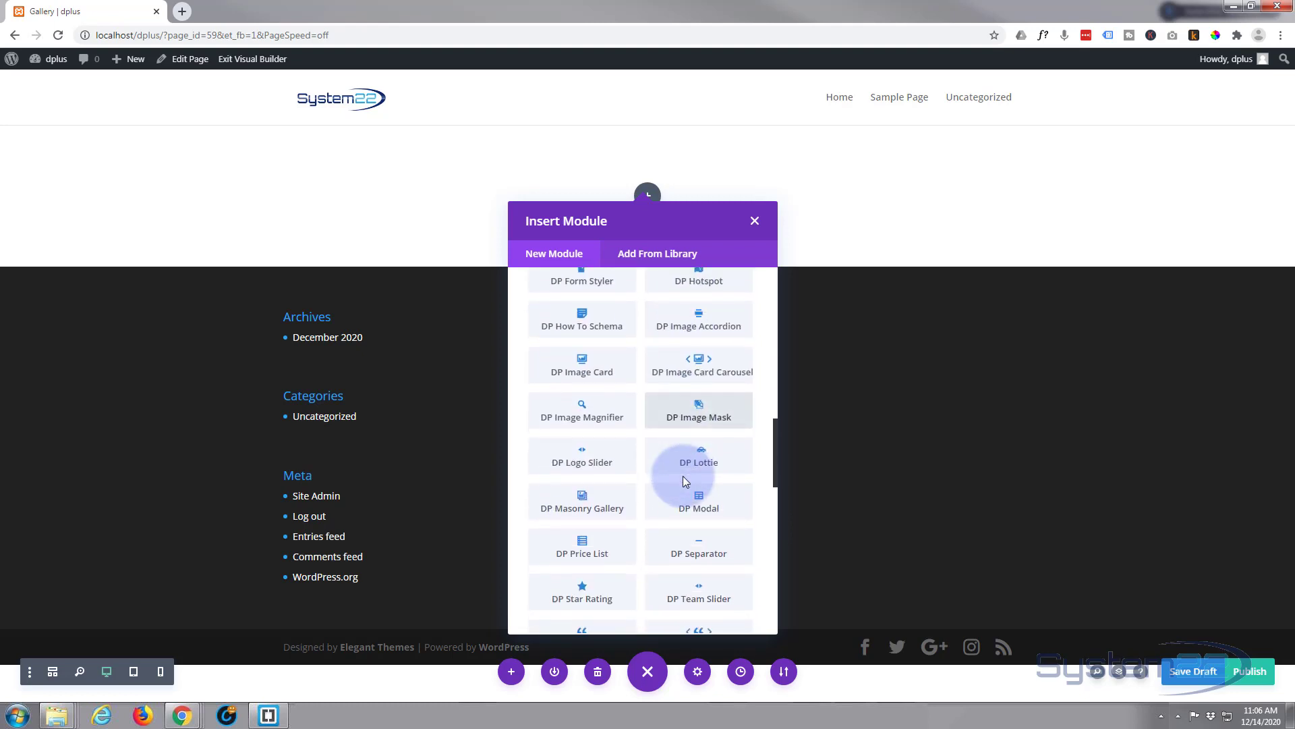
pyautogui.click(593, 503)
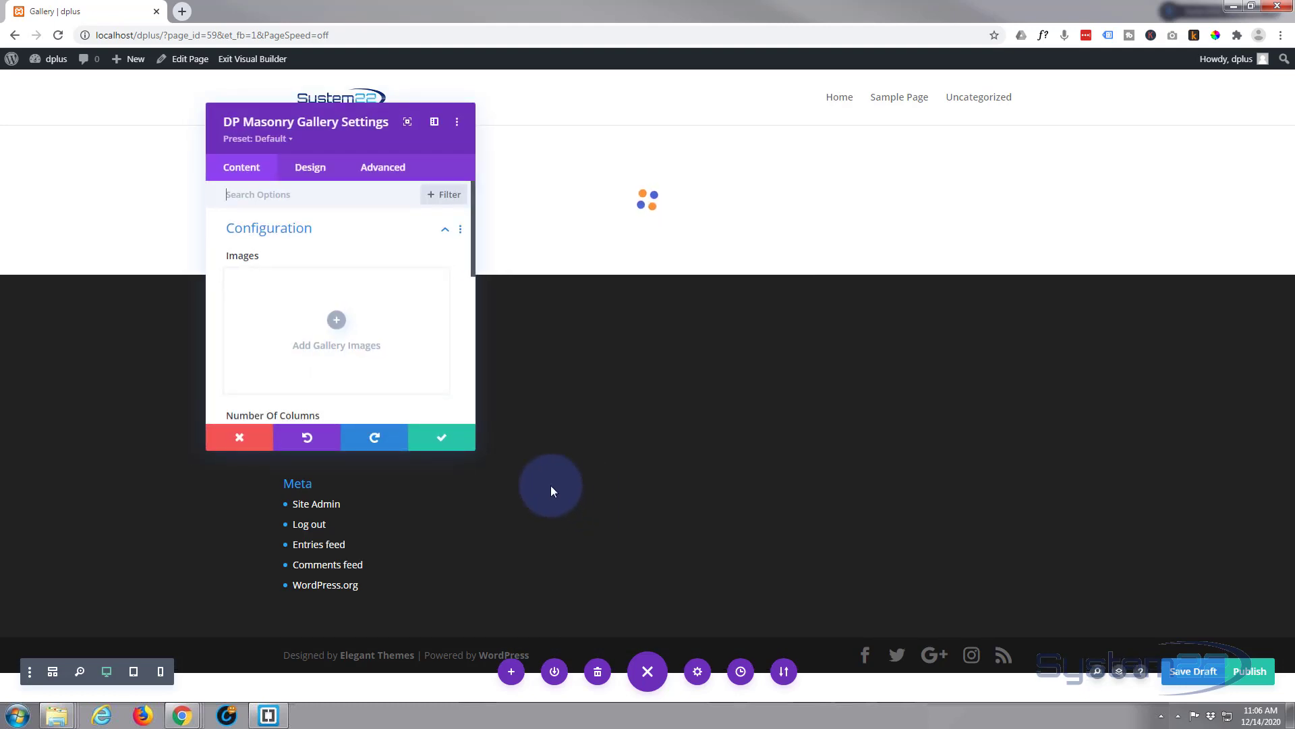
# Add sixteen Media Library photos to the gallery, including the fruit bowl, balloons, portraits, mountain lake and breakfast table
pyautogui.moveTo(372, 135); pyautogui.dragTo(1049, 167)
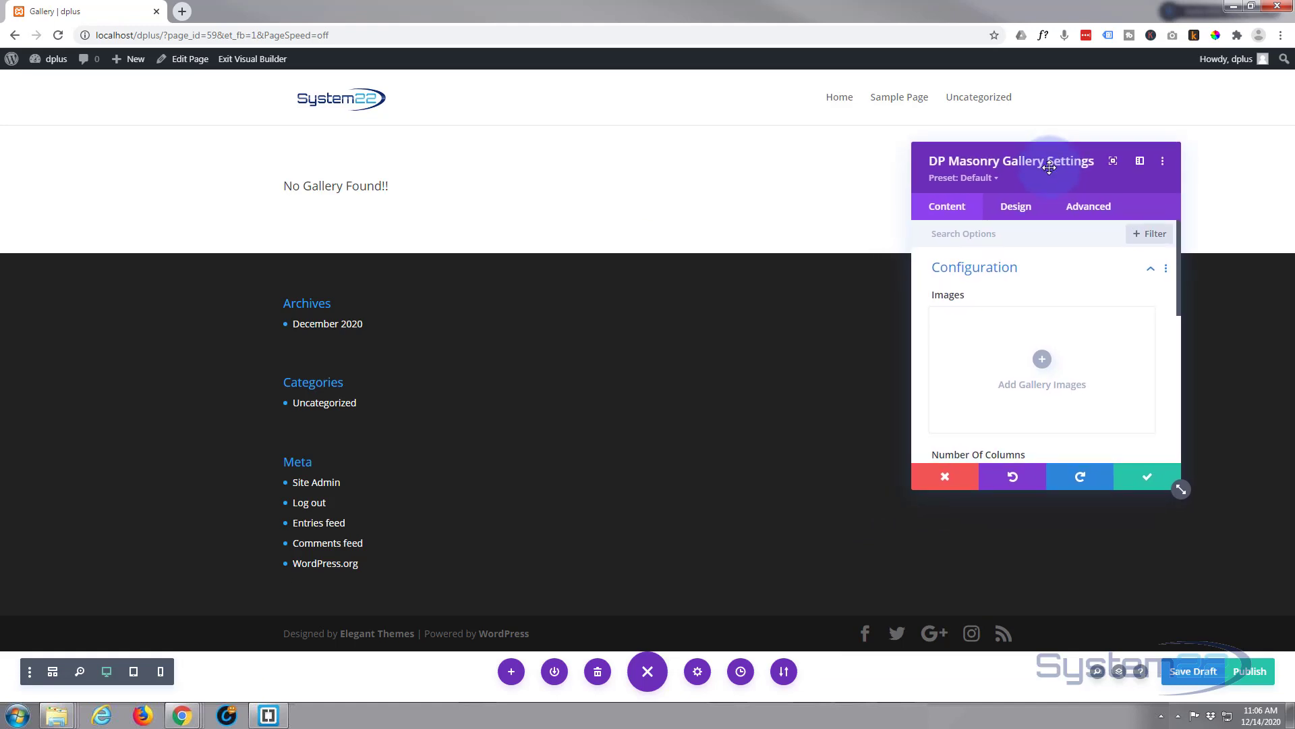
pyautogui.click(1043, 361)
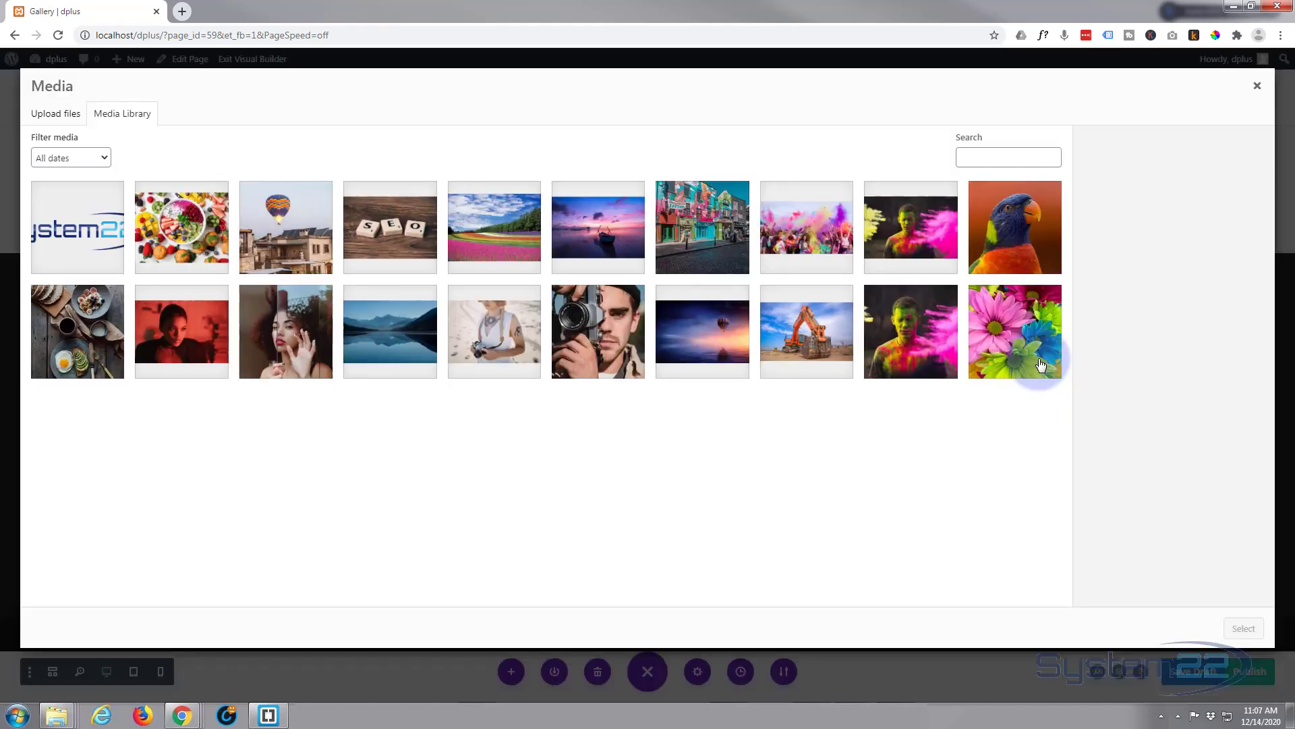
pyautogui.click(140, 250)
pyautogui.click(259, 241)
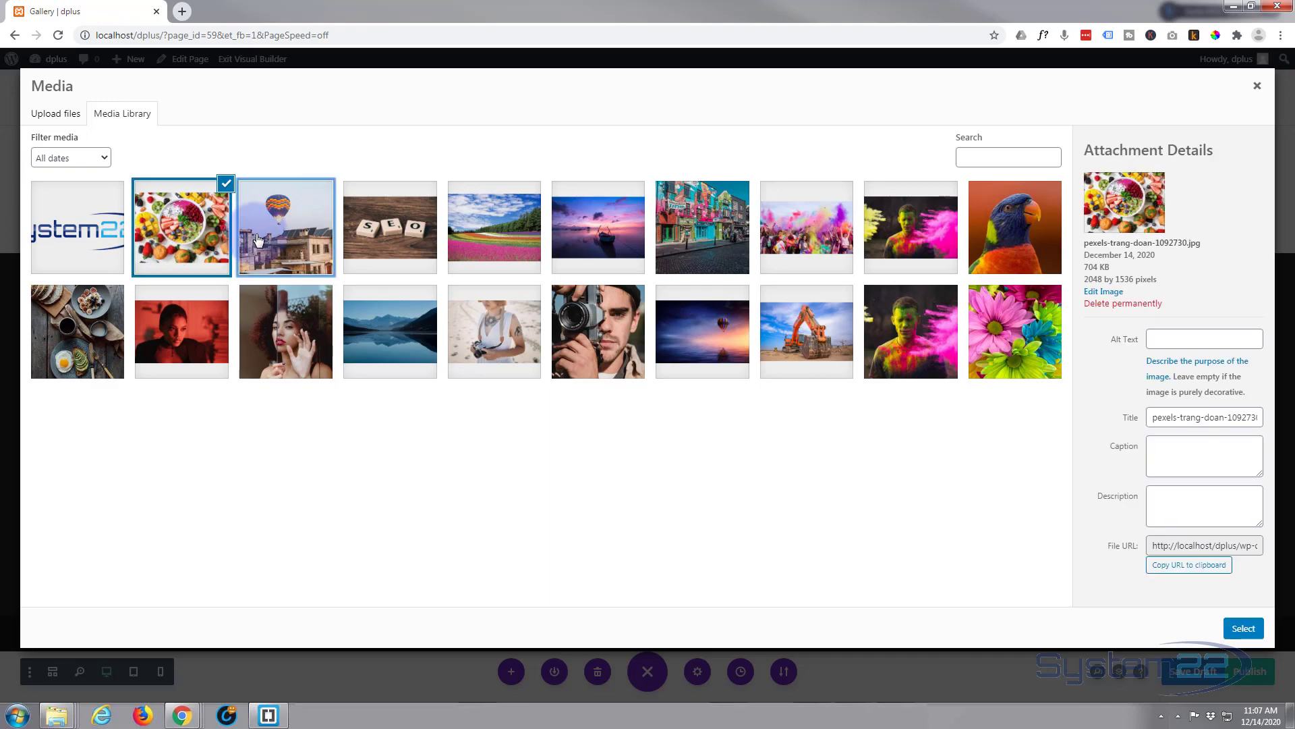
pyautogui.click(483, 226)
pyautogui.click(628, 233)
pyautogui.click(692, 237)
pyautogui.click(803, 236)
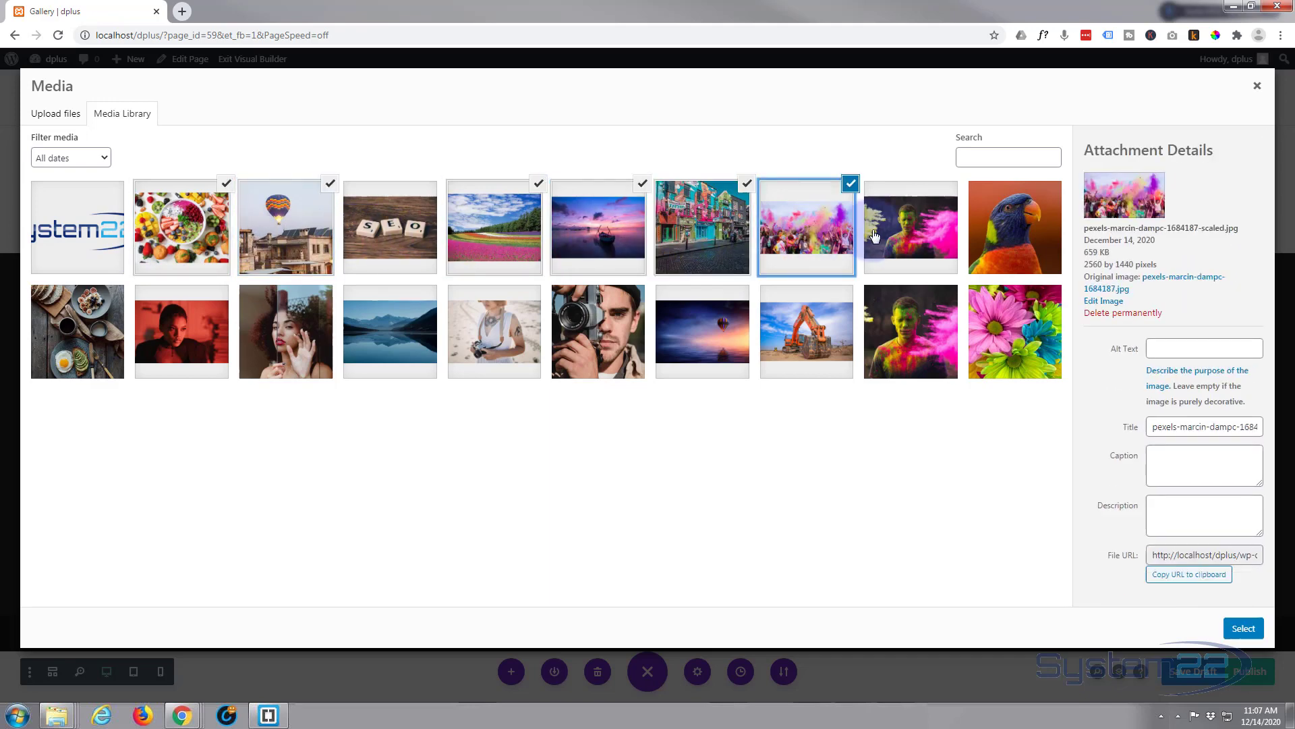
pyautogui.click(907, 230)
pyautogui.click(190, 347)
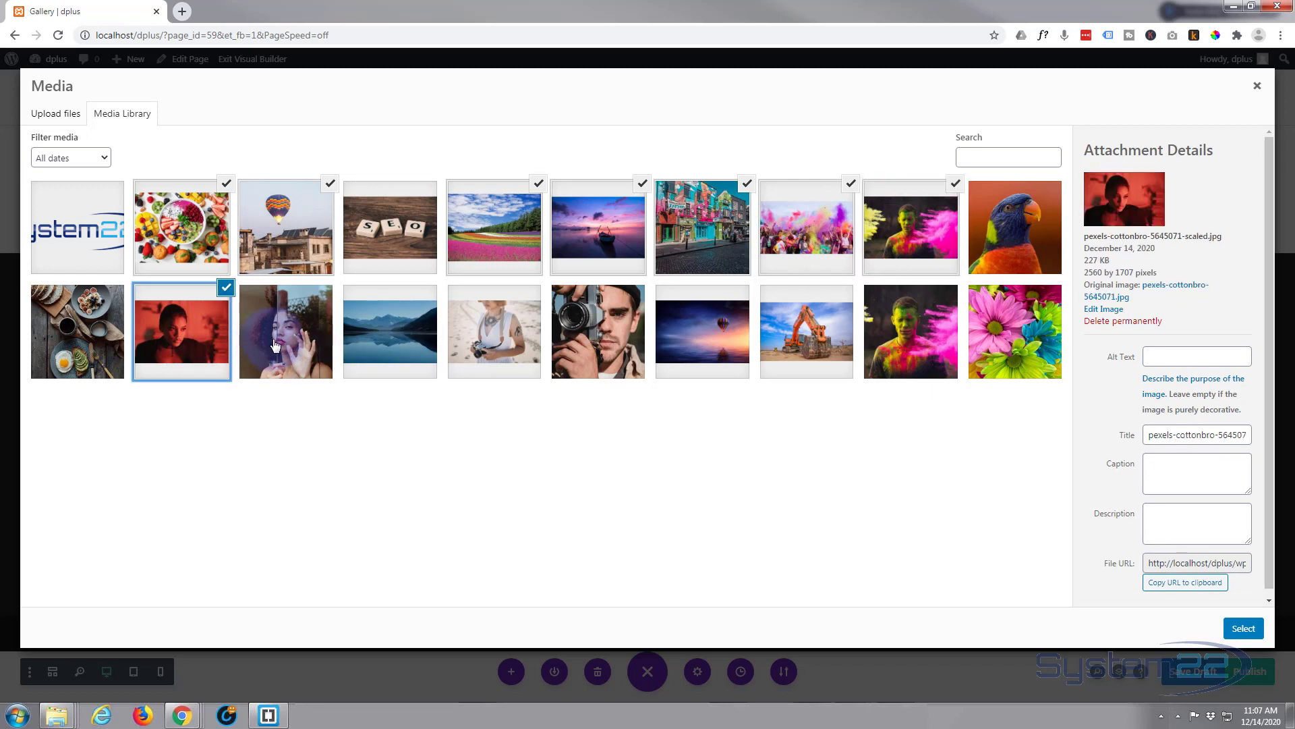
pyautogui.click(297, 338)
pyautogui.click(476, 334)
pyautogui.click(408, 340)
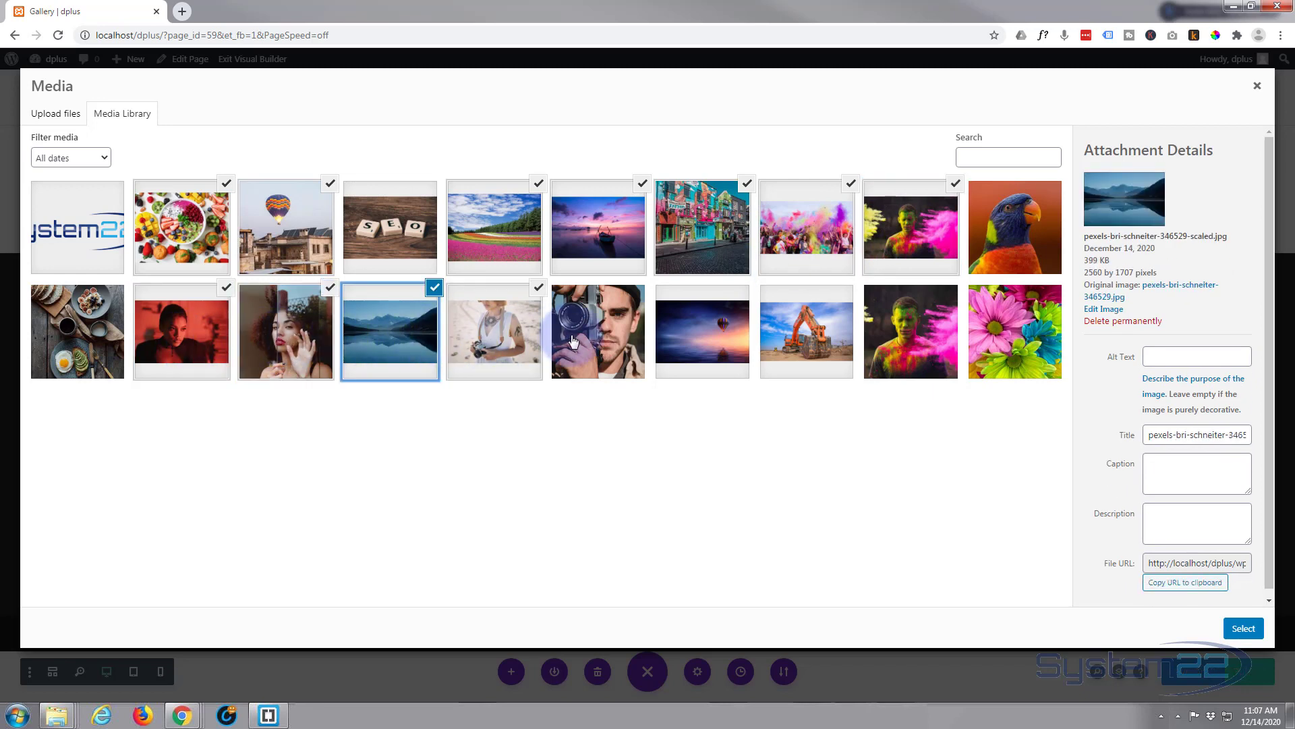
pyautogui.click(607, 324)
pyautogui.click(708, 348)
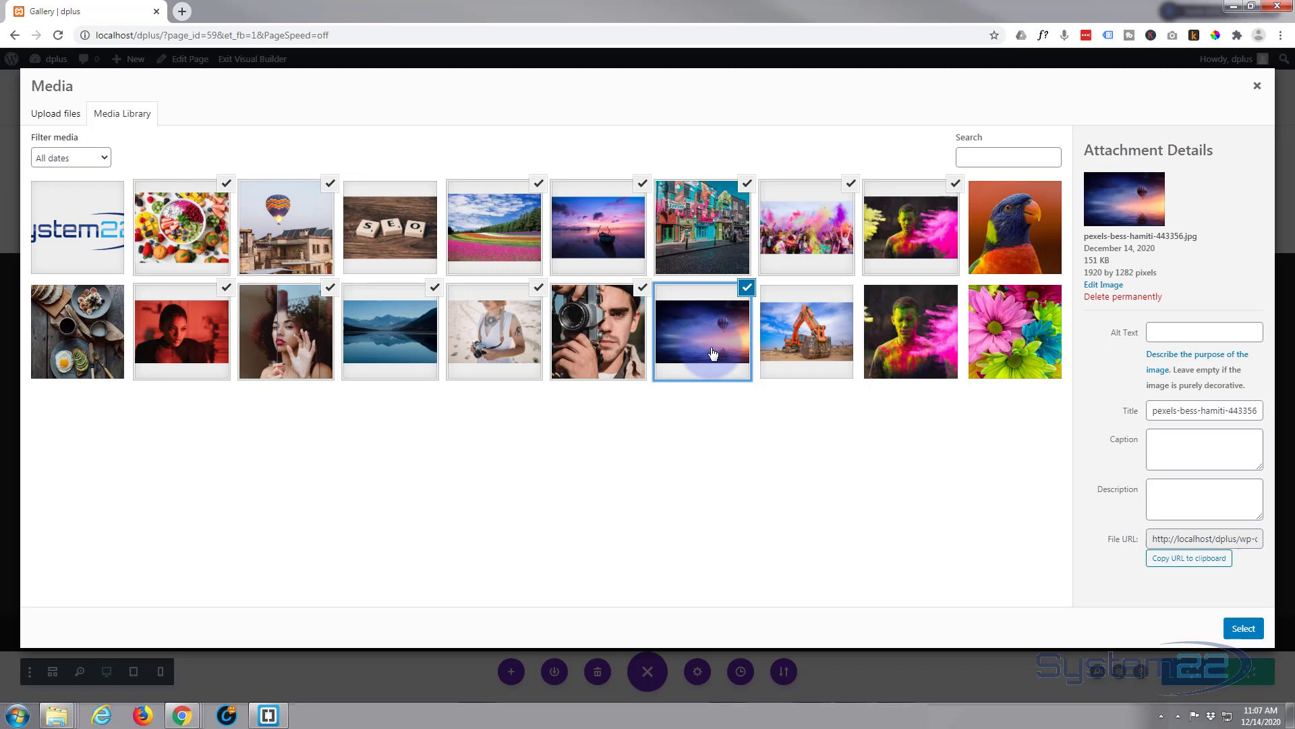
pyautogui.click(946, 344)
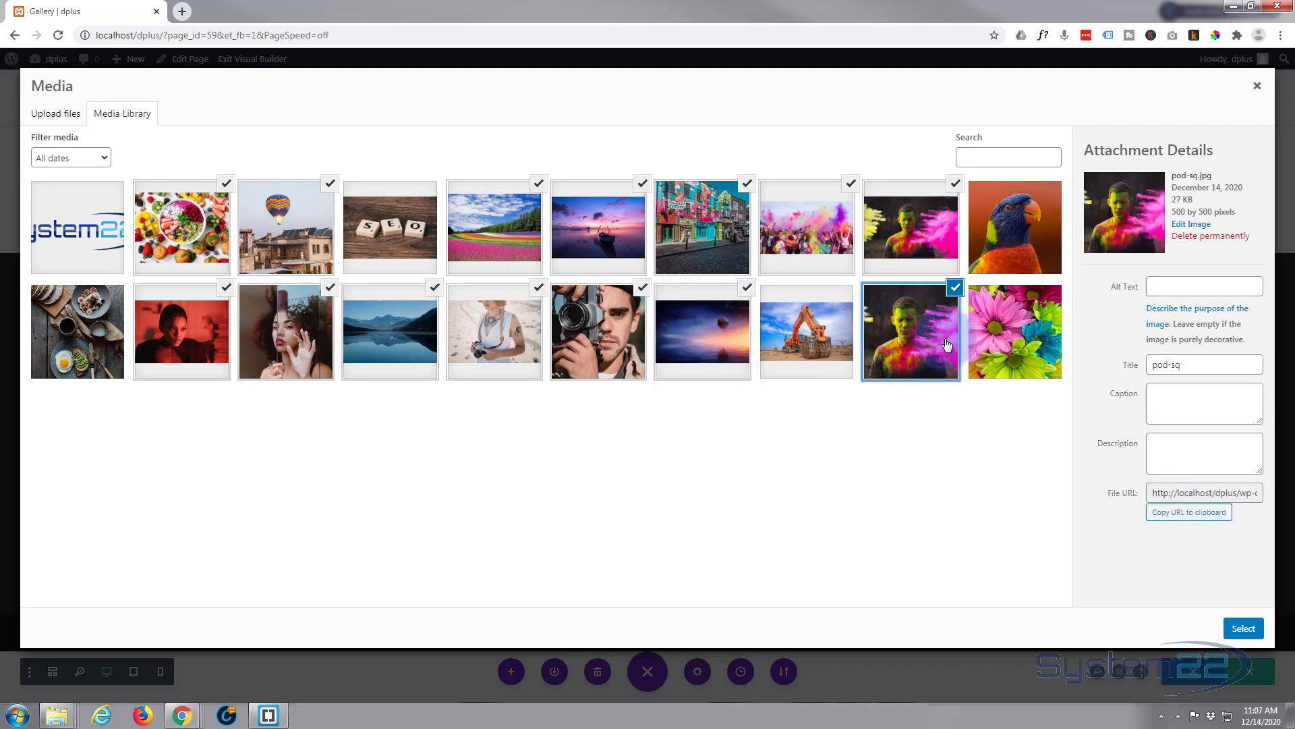
pyautogui.click(1016, 343)
pyautogui.click(75, 346)
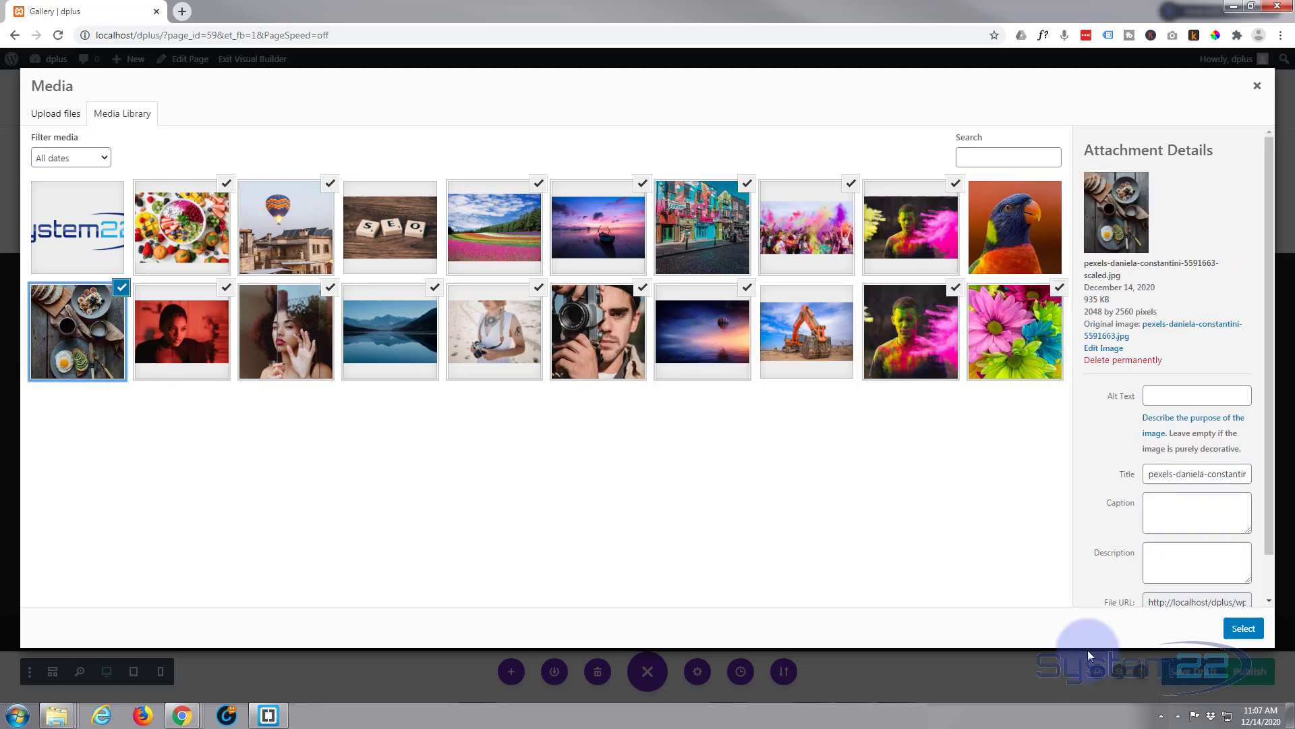
pyautogui.click(1245, 629)
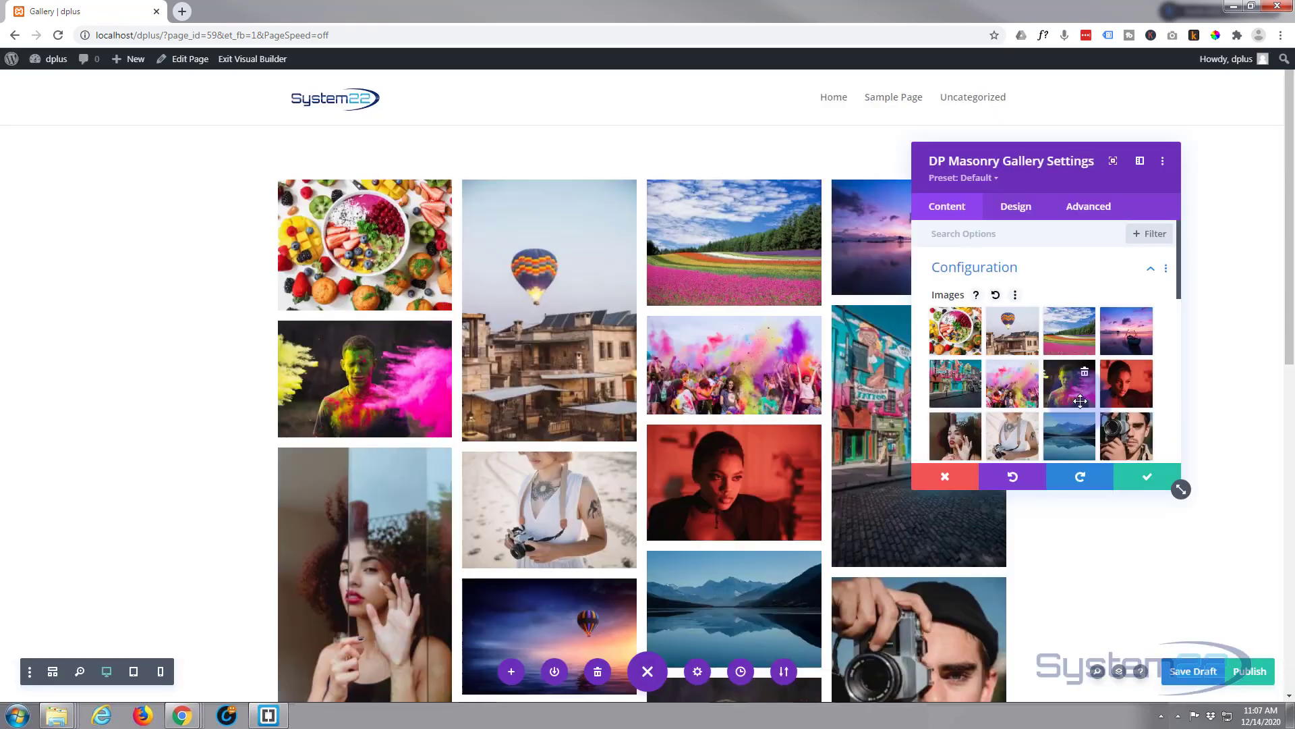
# Move a colour-splash portrait to a new spot in the Images grid and review the four-column preview
pyautogui.moveTo(1080, 400); pyautogui.dragTo(995, 365)
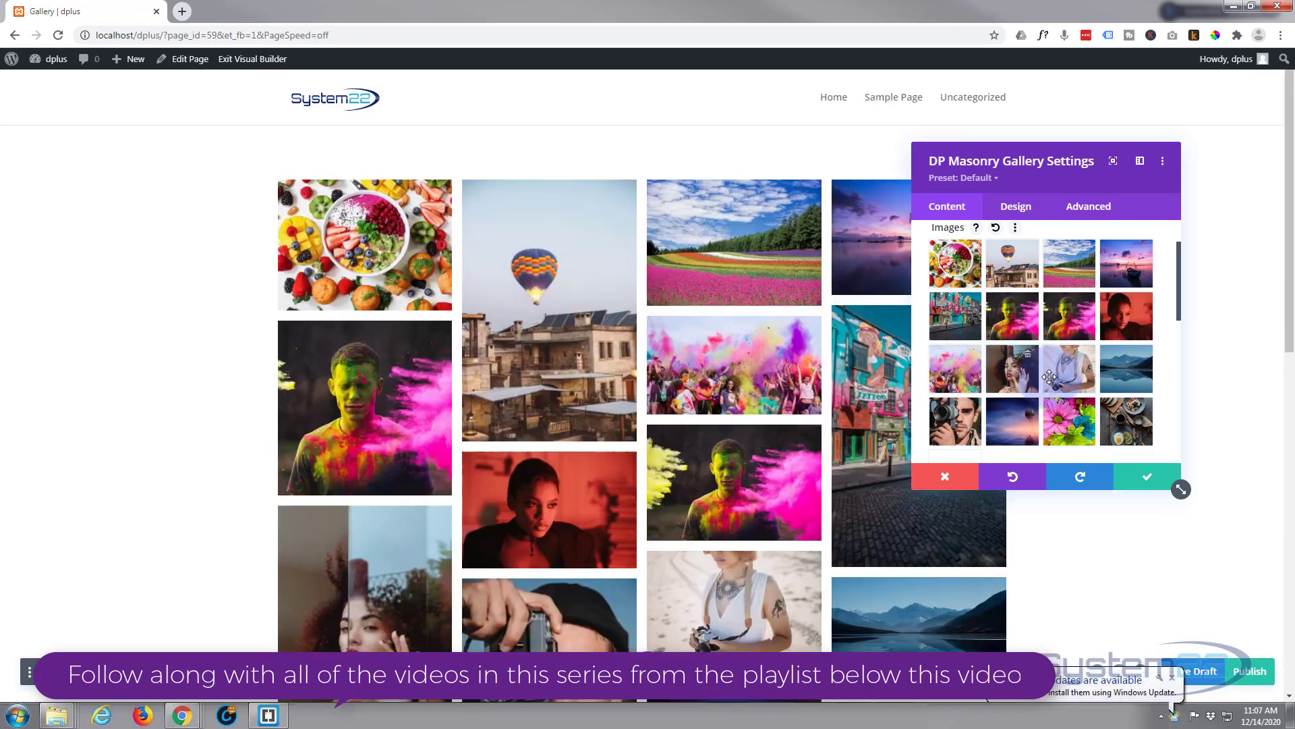
pyautogui.scroll(-2, 1050, 375)
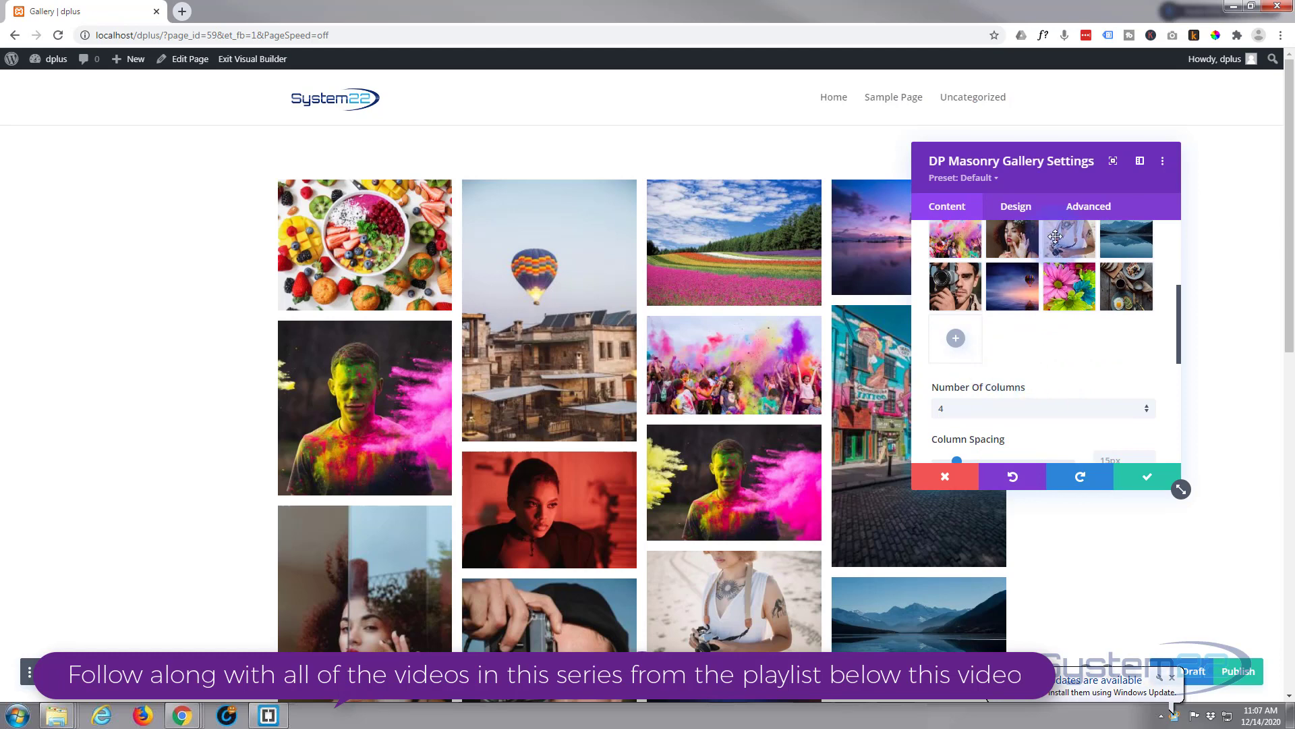
pyautogui.moveTo(1075, 187); pyautogui.dragTo(1147, 184)
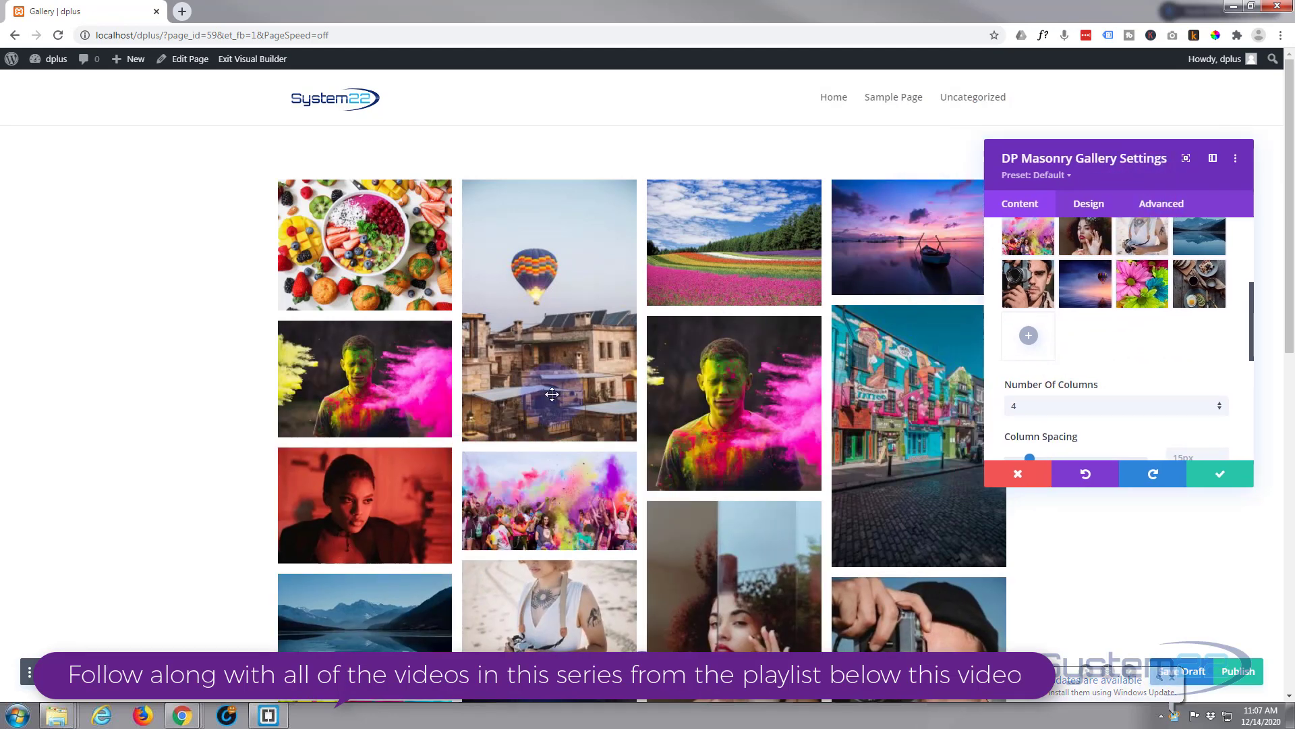
pyautogui.scroll(-4, 192, 392)
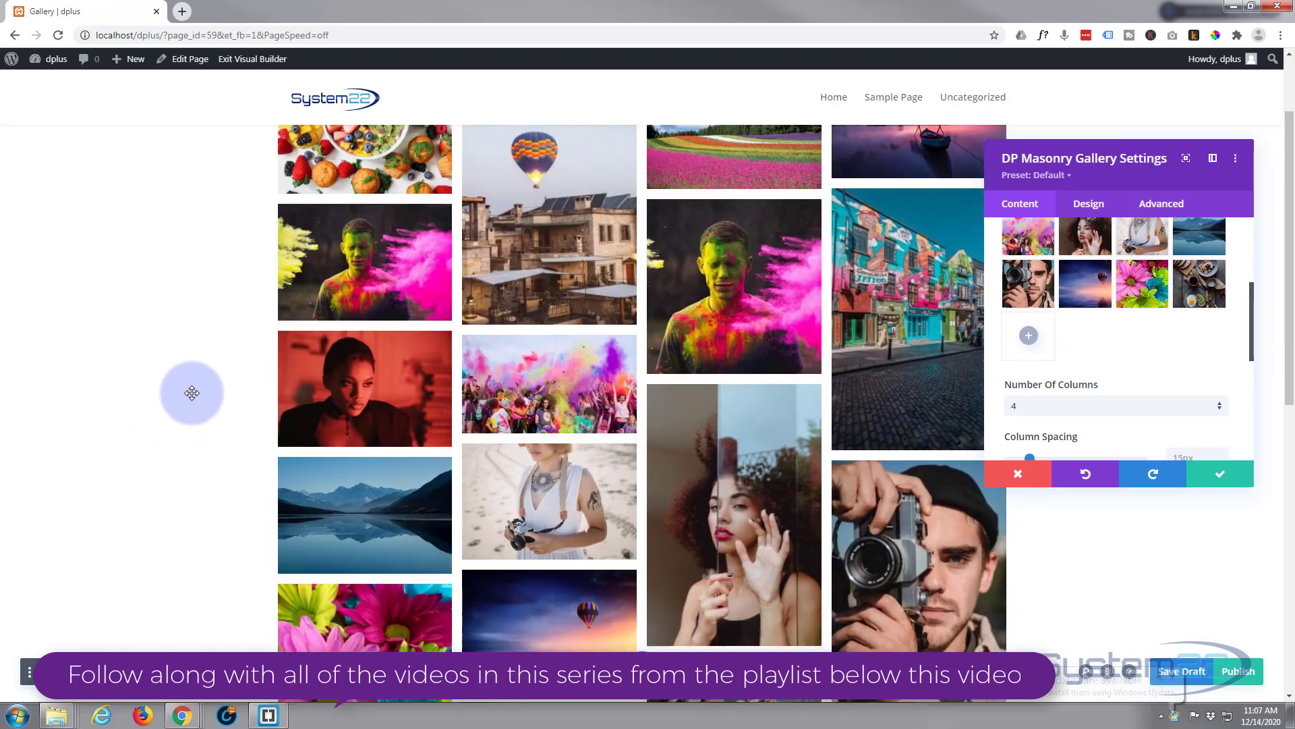
pyautogui.scroll(-4, 192, 393)
pyautogui.scroll(5, 191, 394)
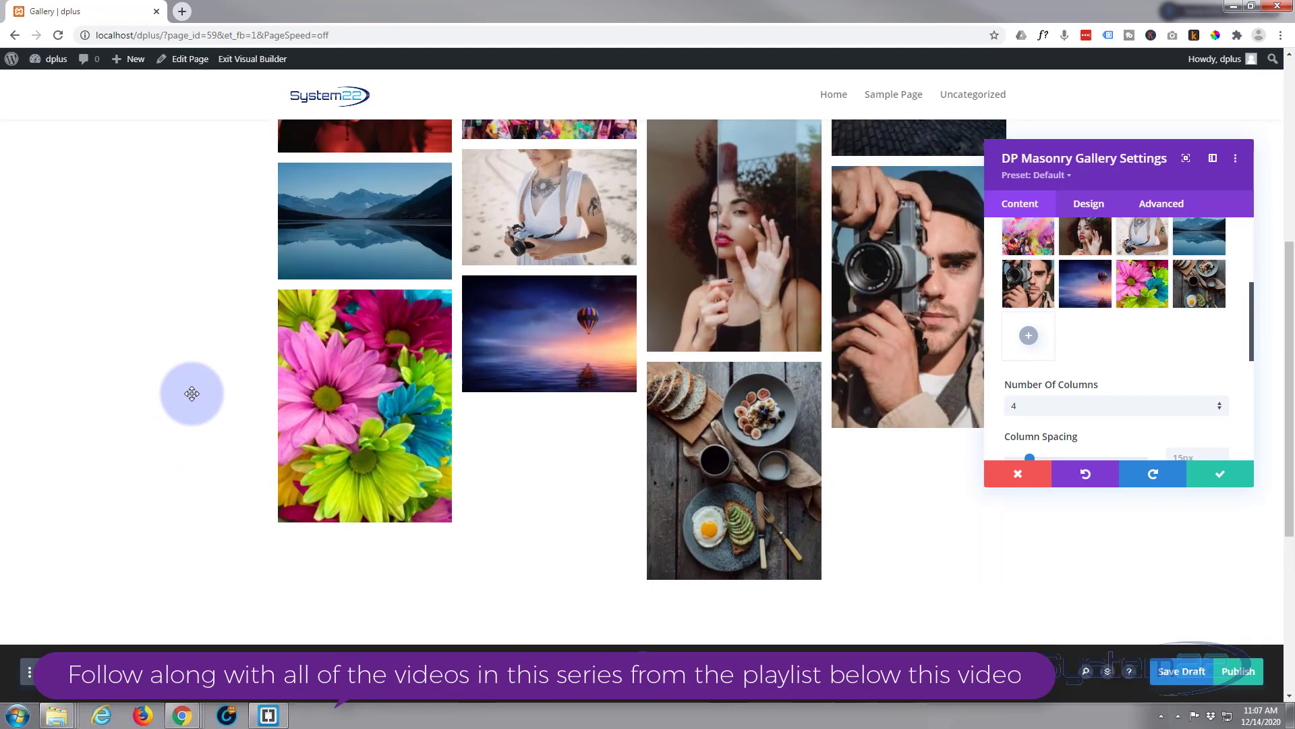
pyautogui.scroll(2, 188, 395)
pyautogui.scroll(1, 216, 405)
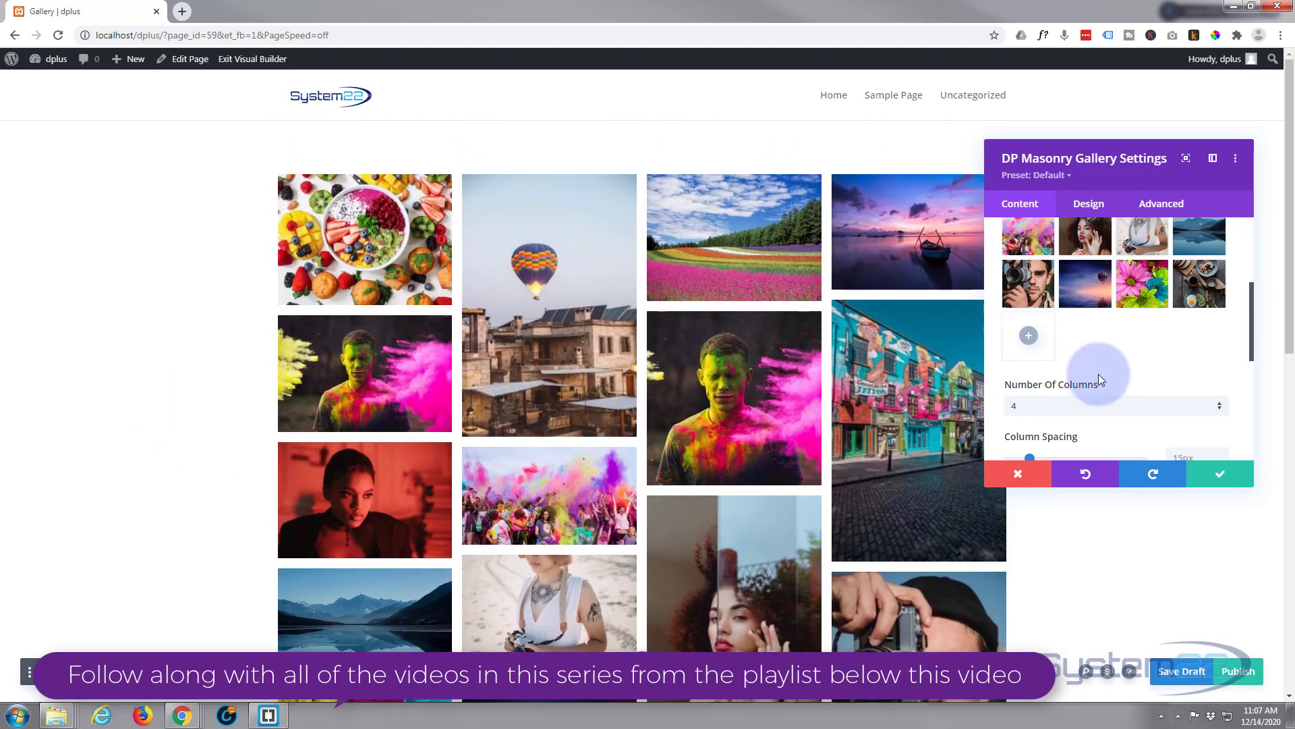
pyautogui.scroll(2, 1098, 374)
pyautogui.scroll(1, 1099, 353)
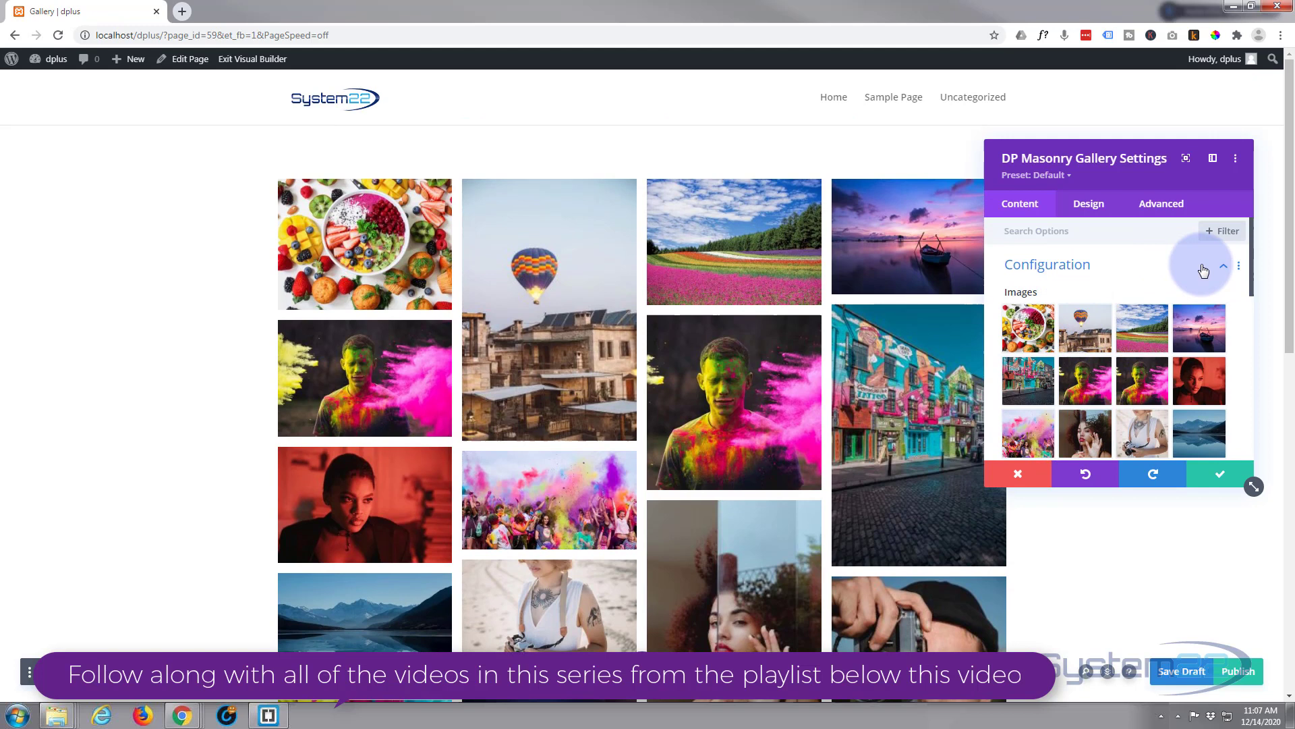
# Enable the lightbox and image titles in the gallery's Elements options
pyautogui.click(1221, 270)
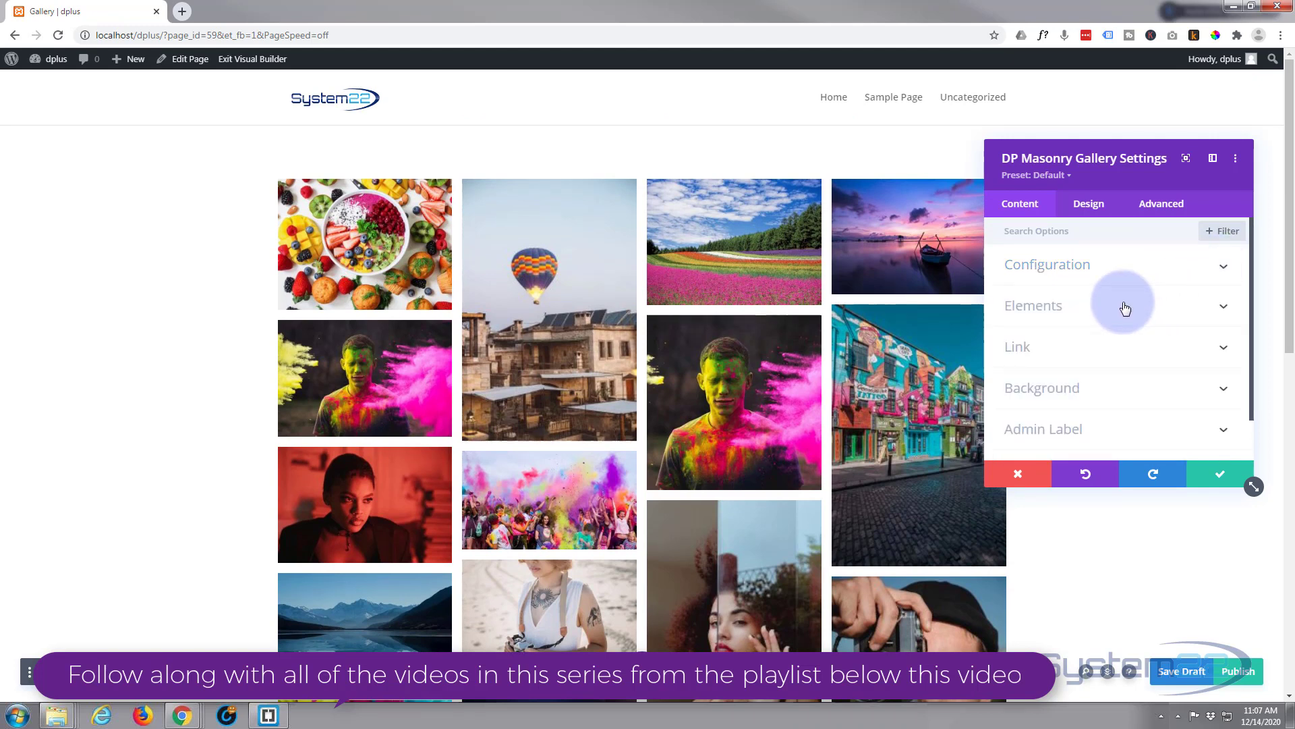
pyautogui.click(1124, 309)
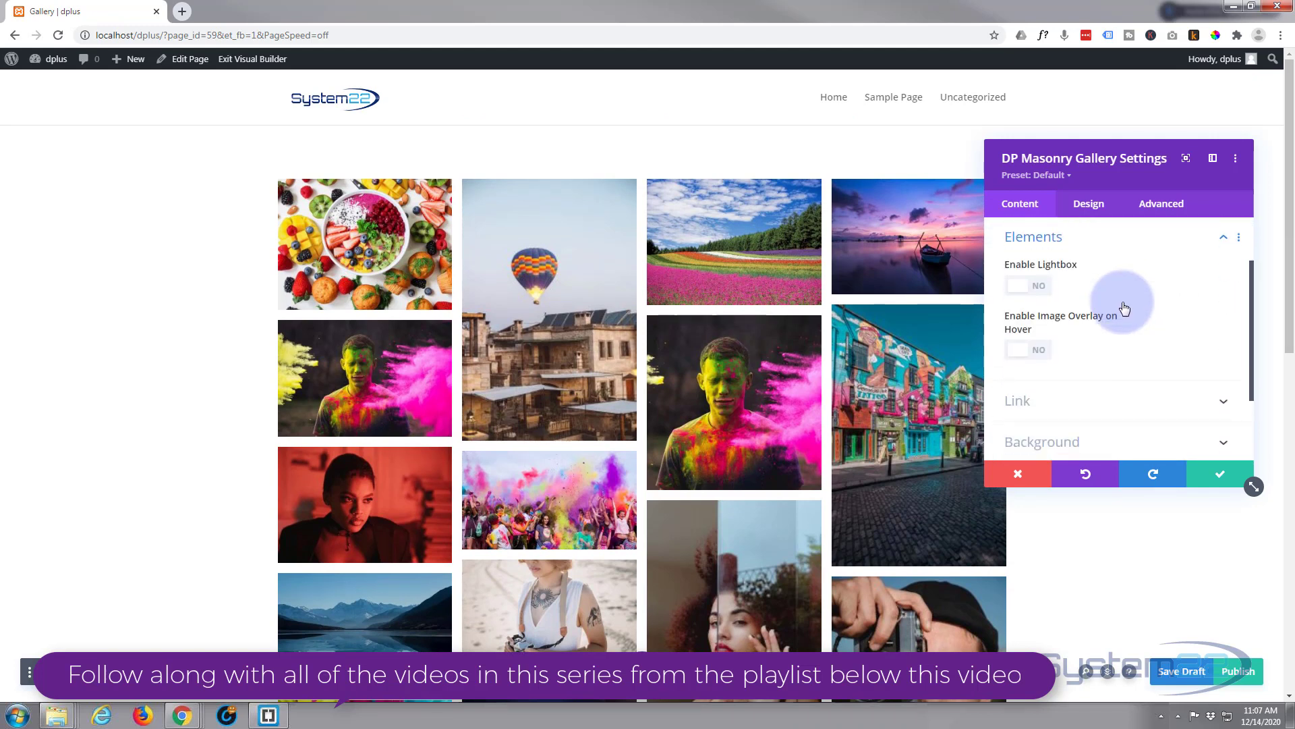
pyautogui.click(1035, 288)
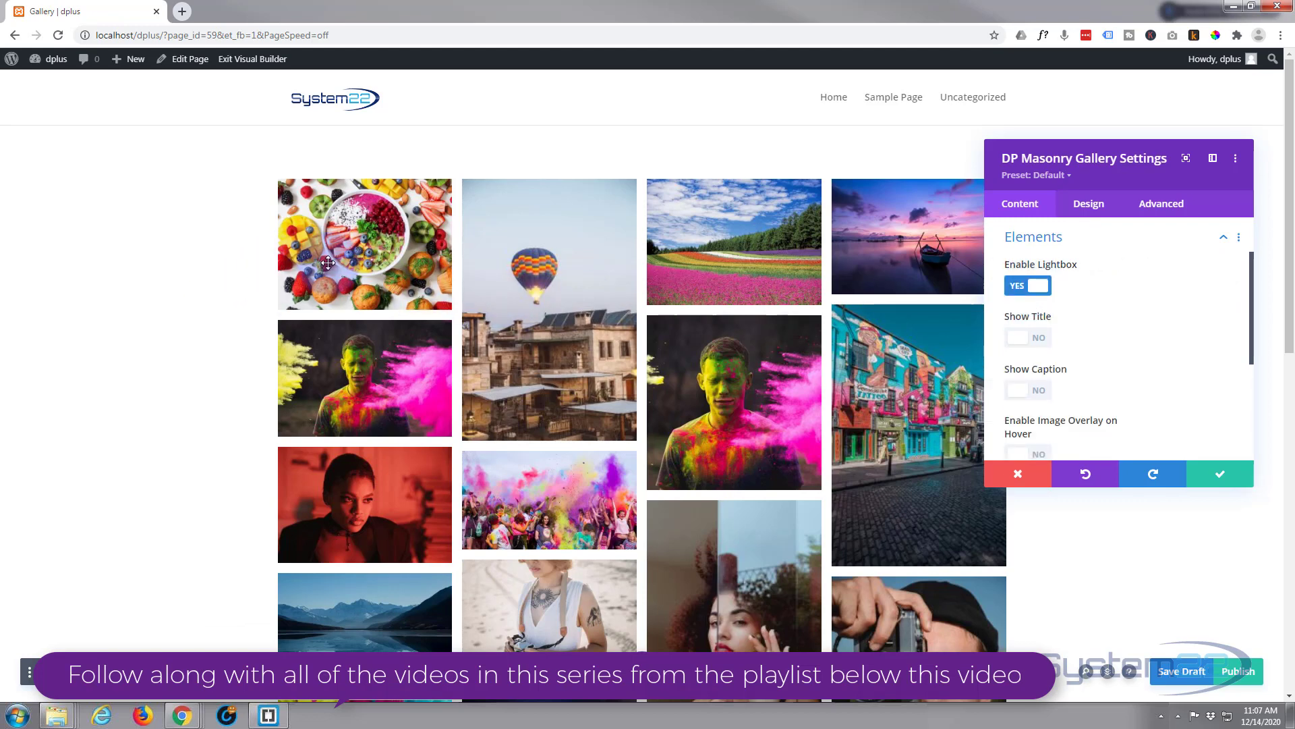
pyautogui.click(1037, 347)
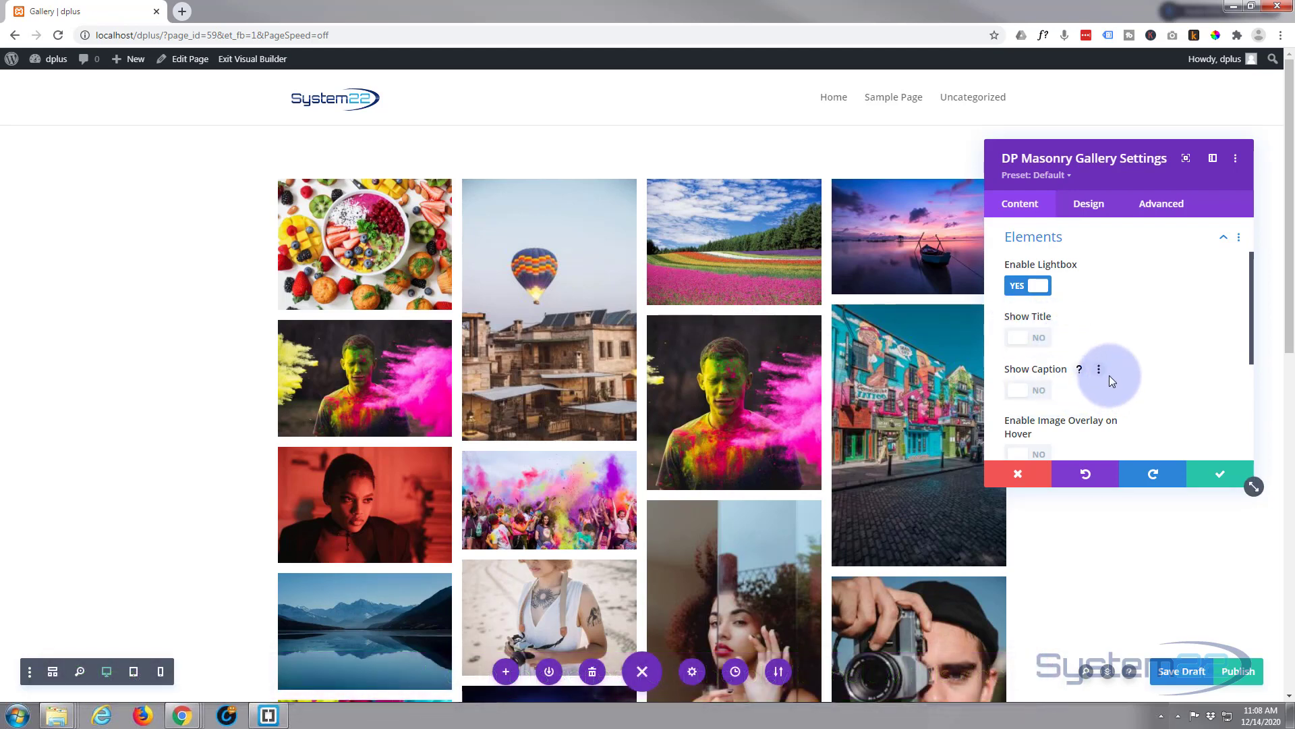
# Turn on the image overlay on hover using the magnifier overlay icon
pyautogui.scroll(-1, 1109, 381)
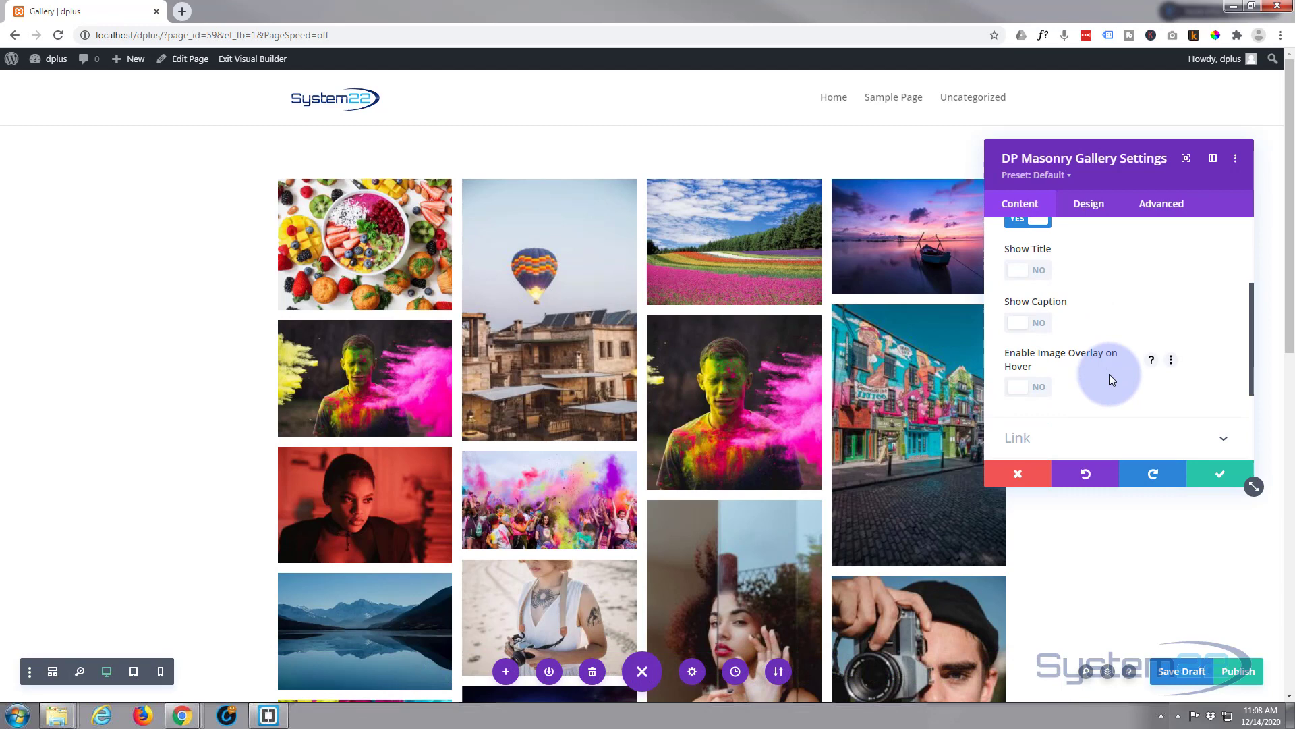
pyautogui.click(1039, 390)
pyautogui.scroll(-2, 1059, 378)
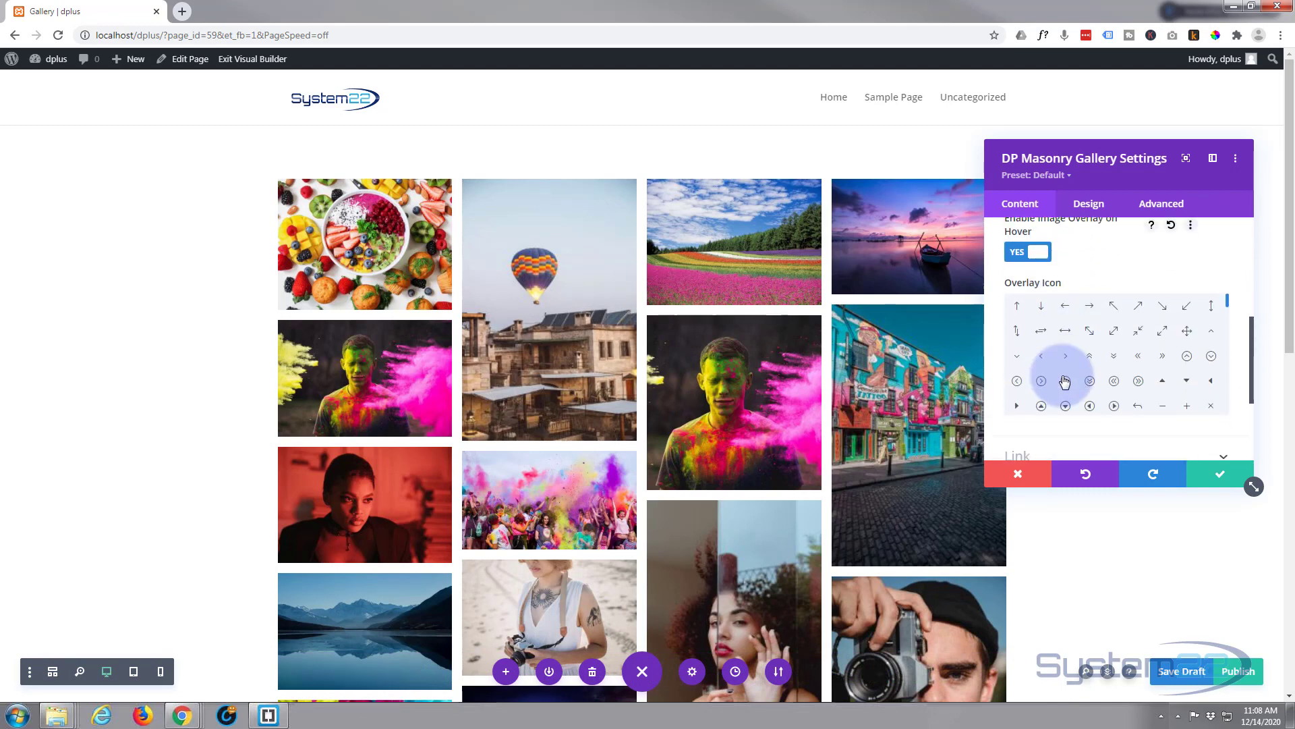
pyautogui.scroll(-1, 1064, 382)
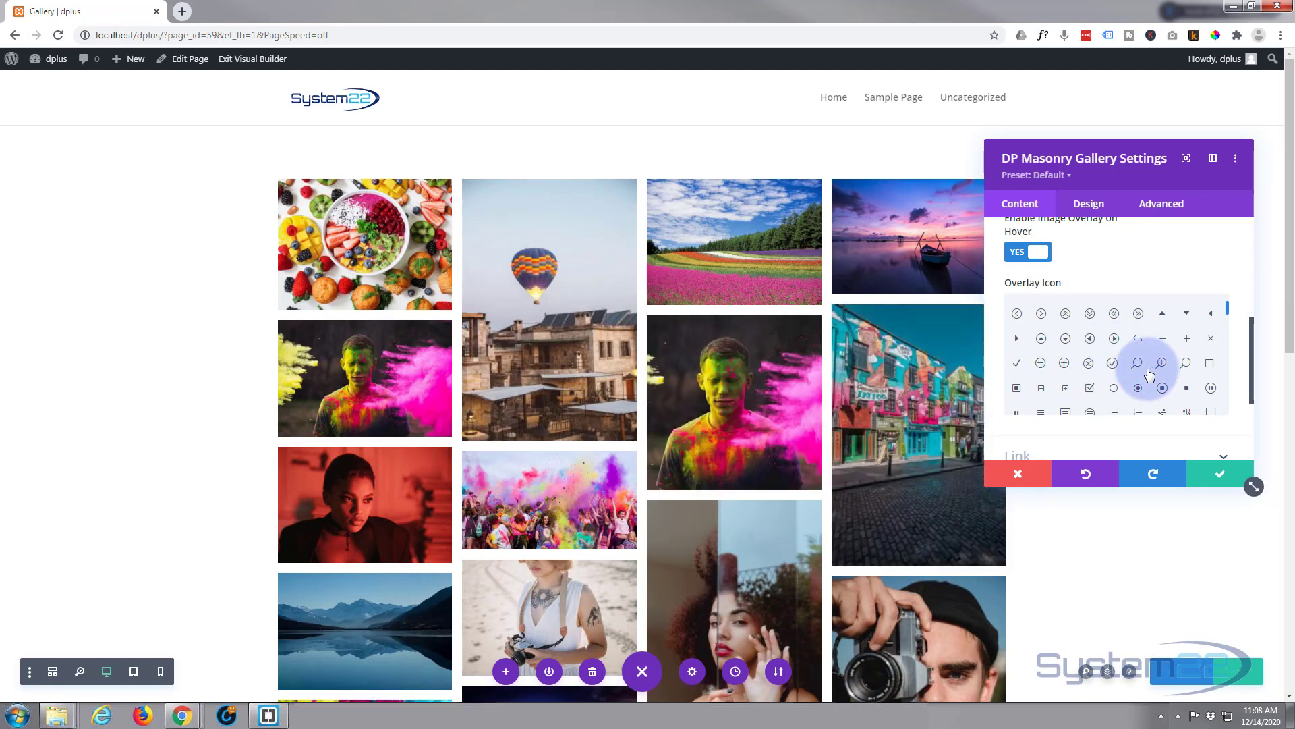
pyautogui.click(1186, 365)
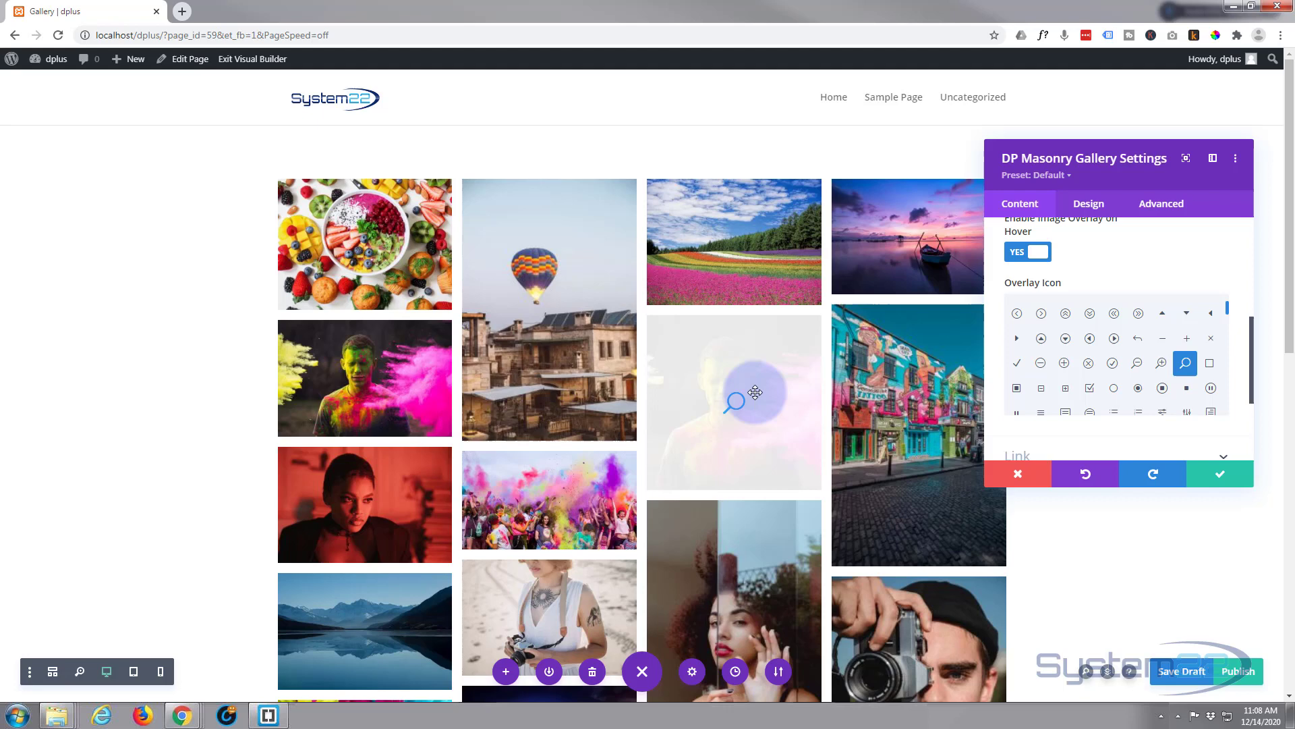
# Expand the module's Link options
pyautogui.scroll(-3, 1092, 365)
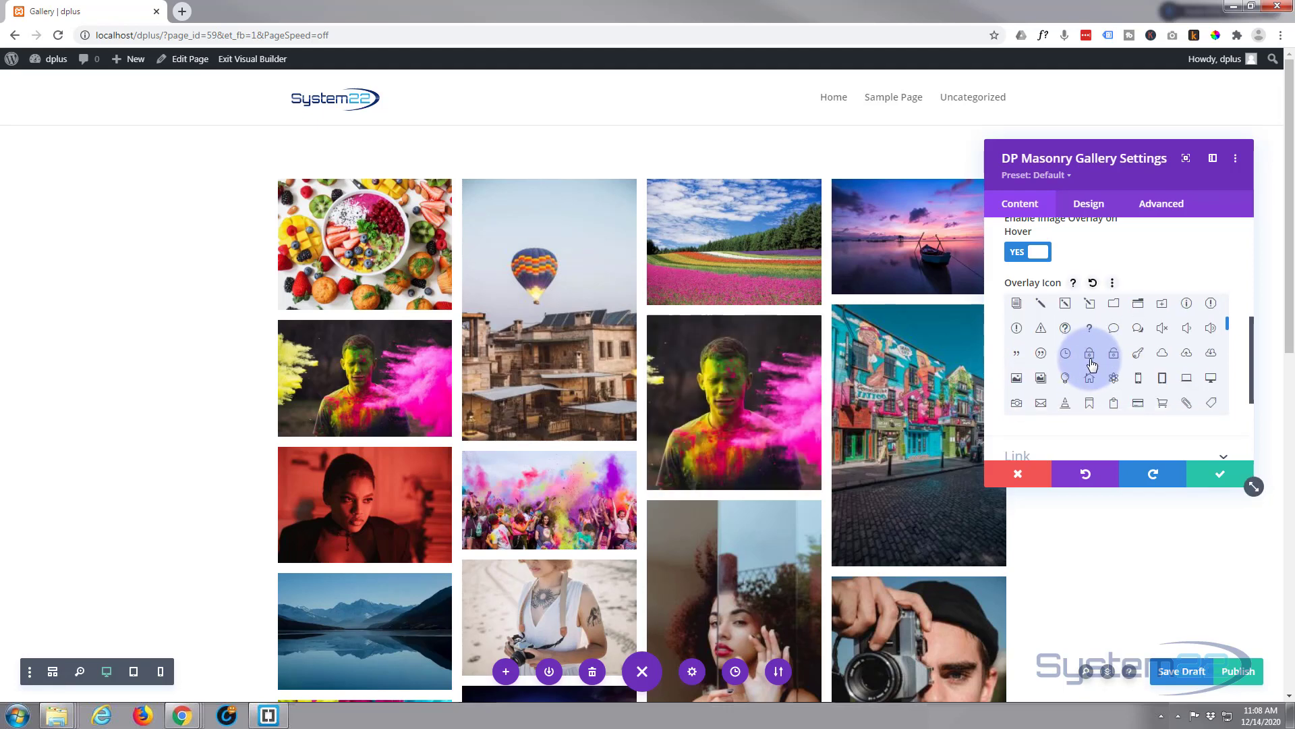
pyautogui.scroll(-5, 1144, 254)
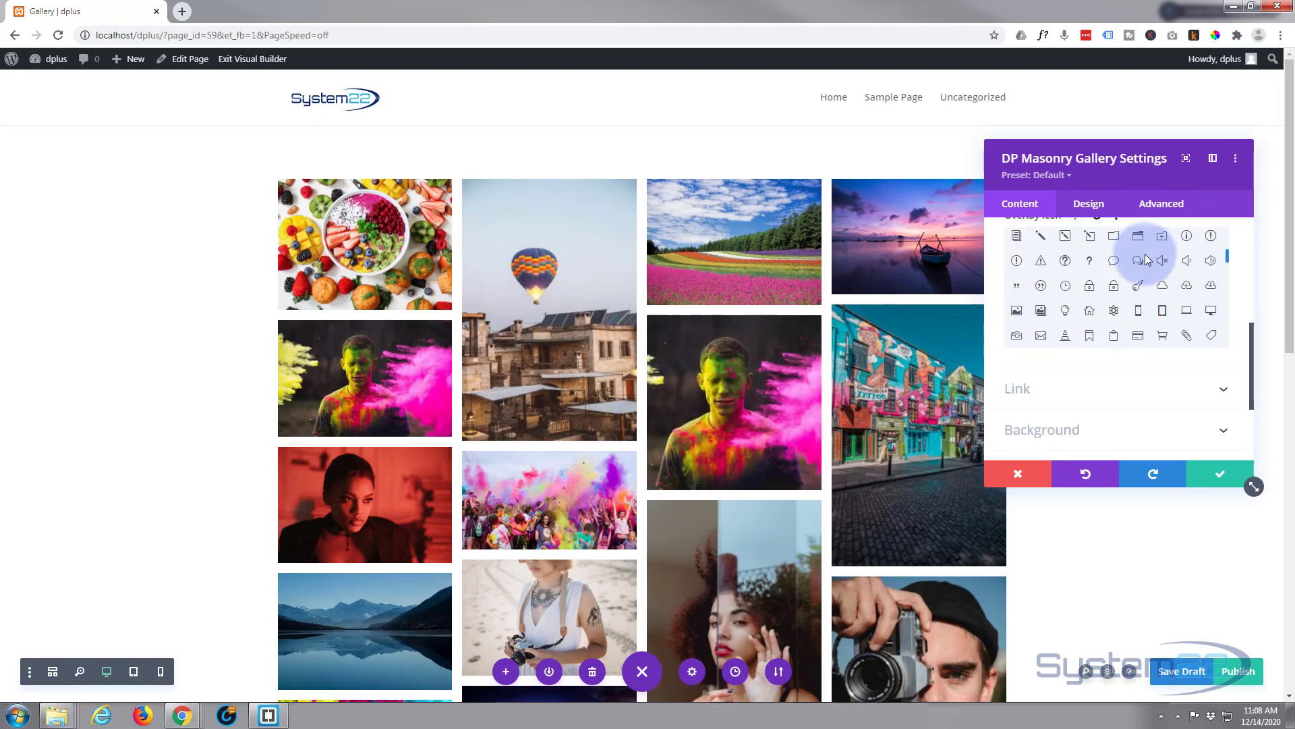
pyautogui.click(1101, 390)
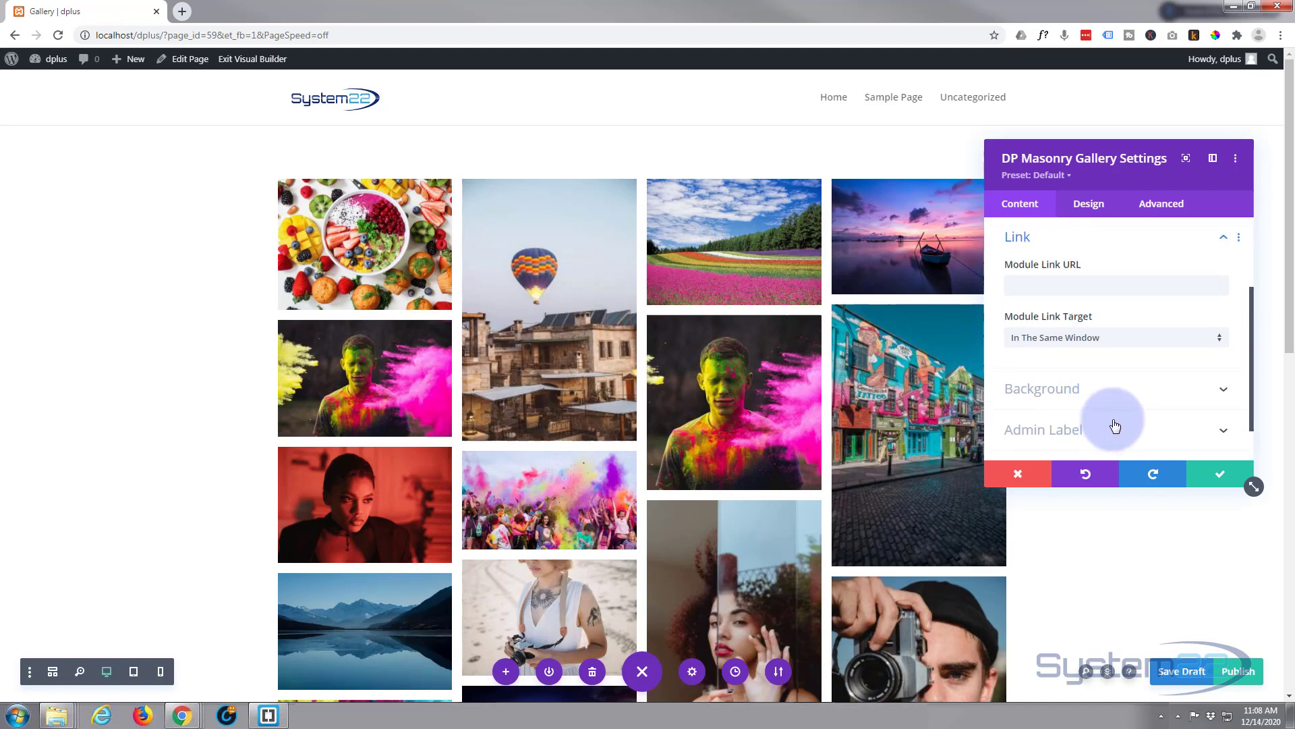
# Open the Design tab, expand the Text options and scroll down toward the Lightbox group
pyautogui.click(1088, 205)
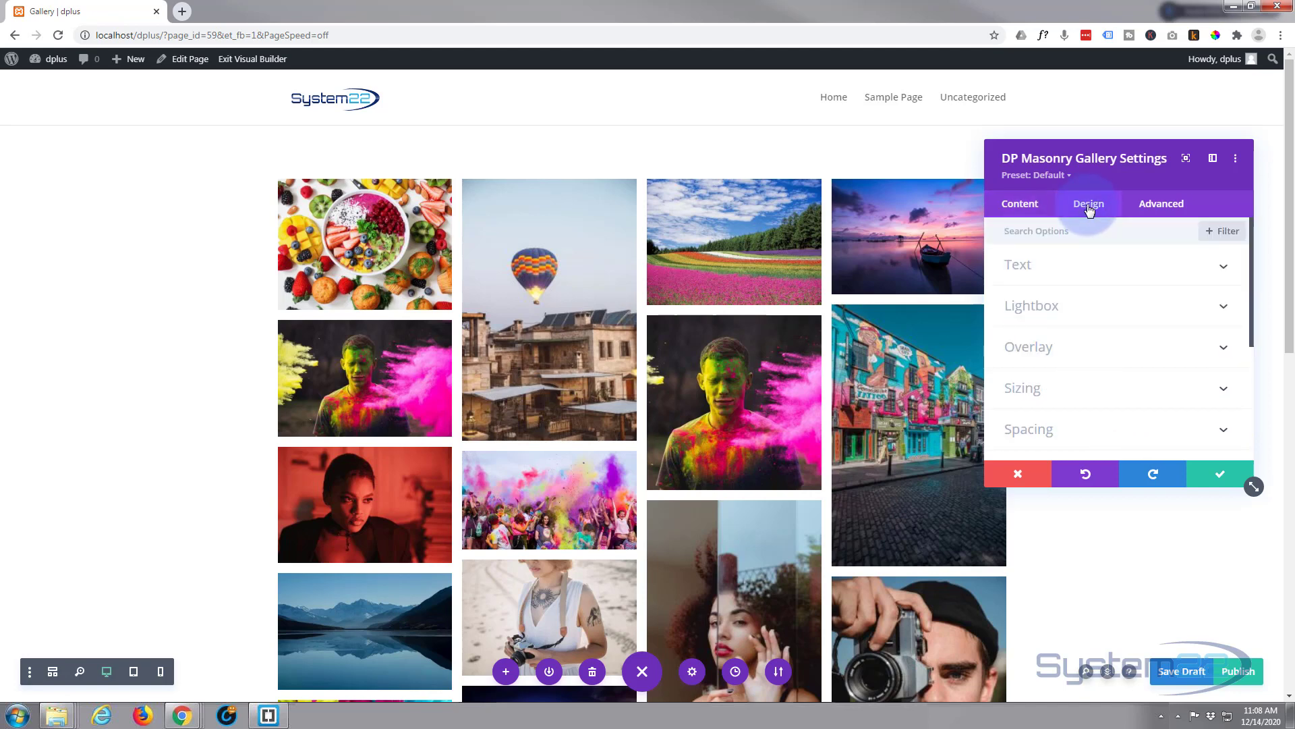
pyautogui.click(1132, 273)
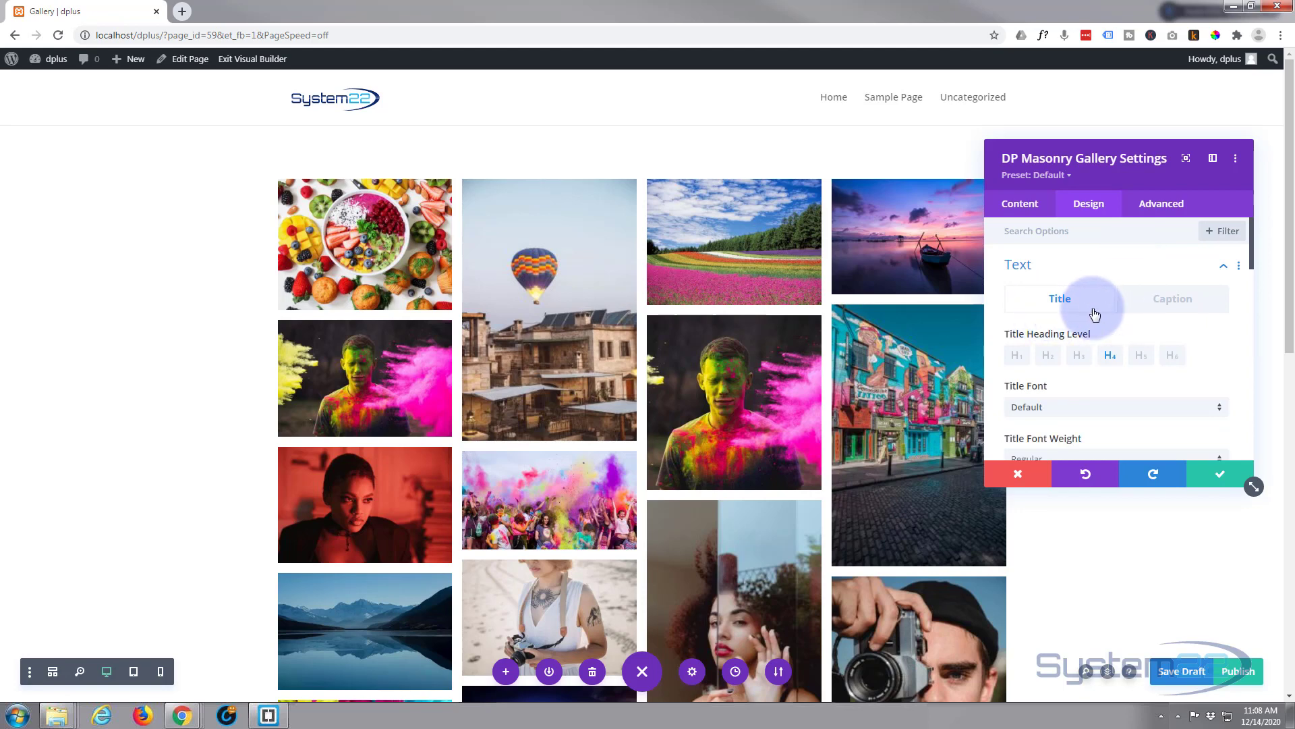
pyautogui.scroll(-4, 1158, 314)
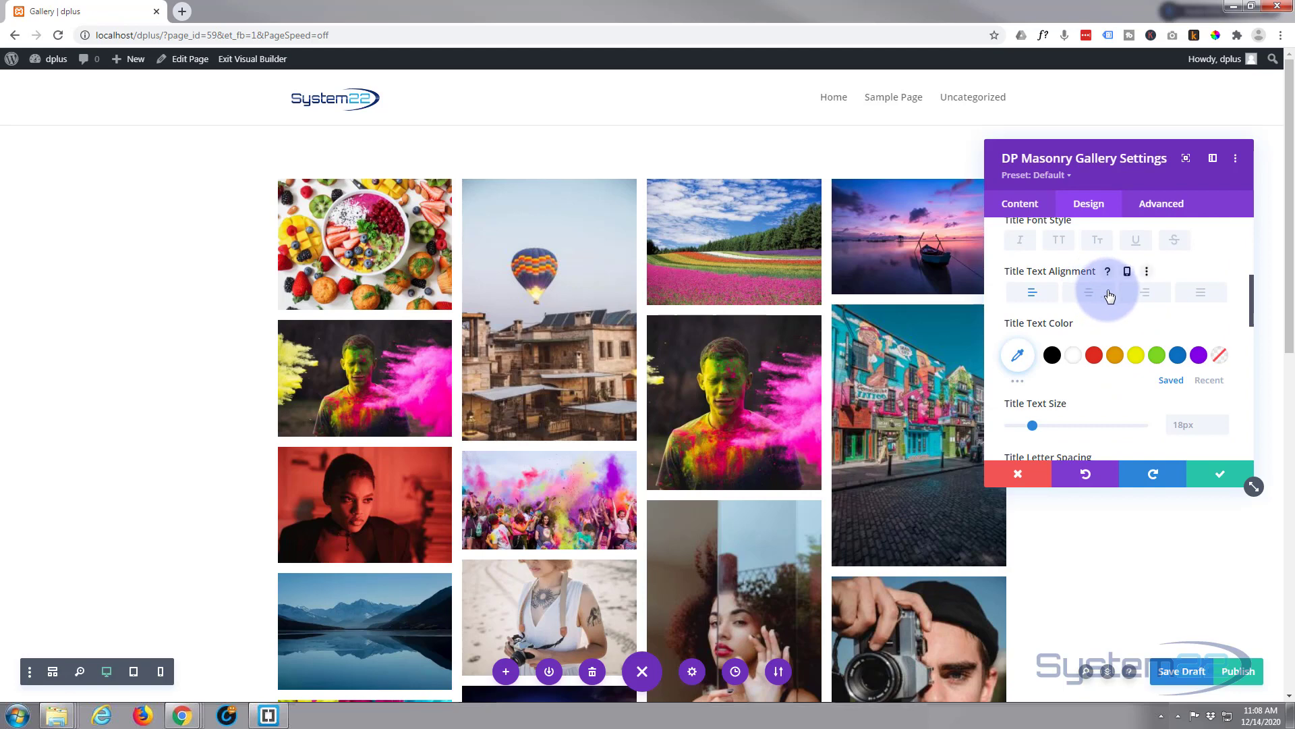
pyautogui.scroll(-2, 1107, 292)
pyautogui.scroll(-6, 1109, 295)
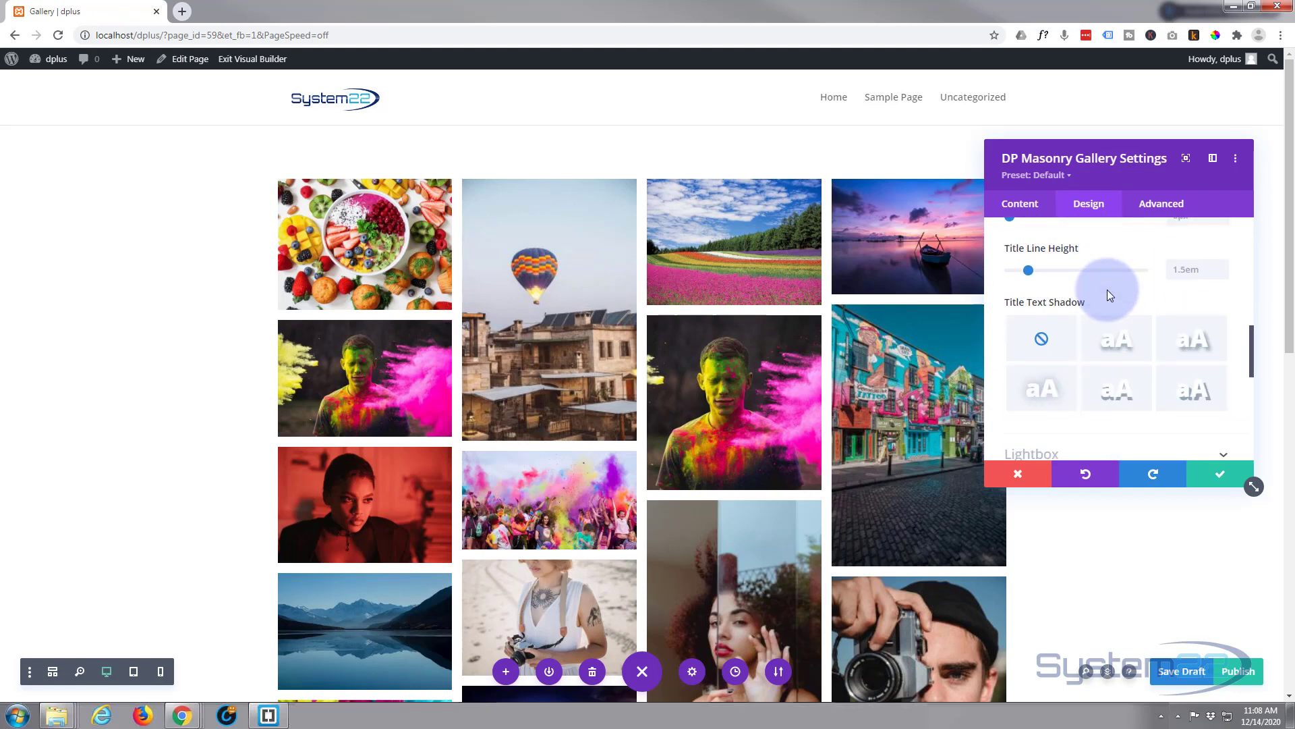
pyautogui.scroll(-1, 1110, 297)
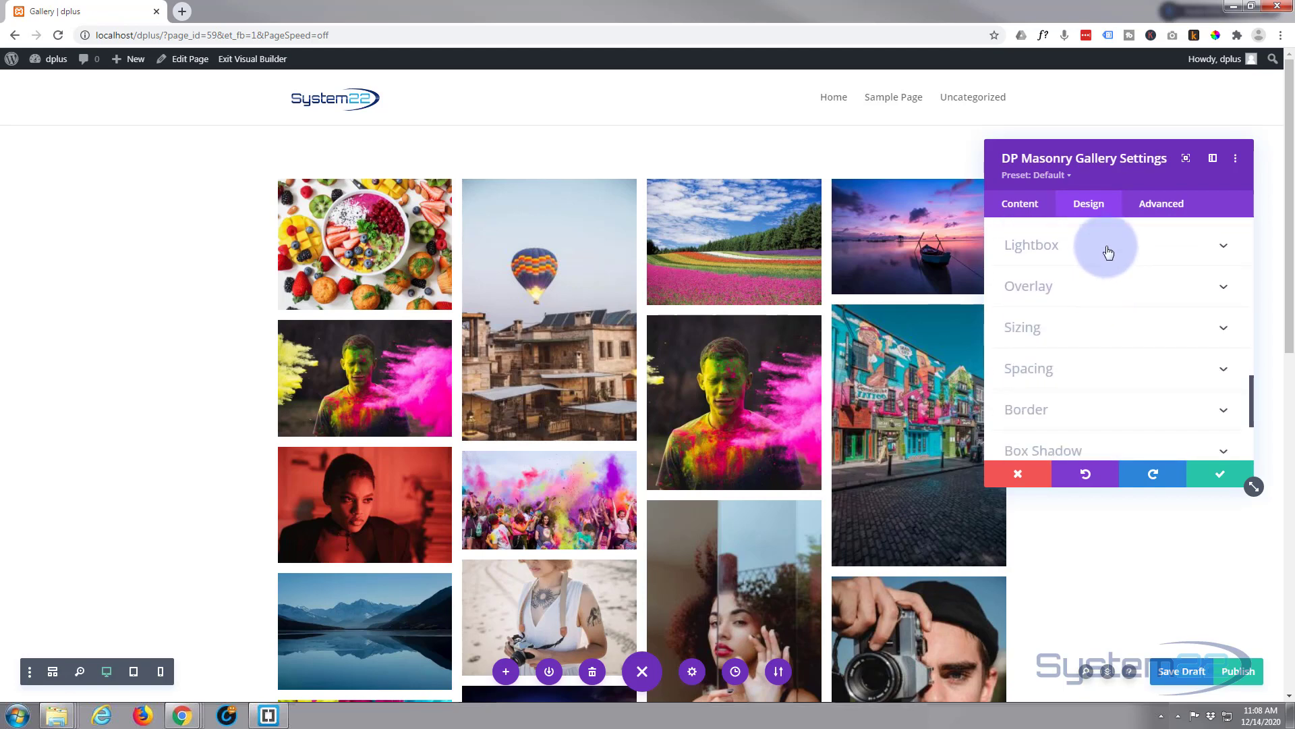
# Expand the Lightbox and Overlay design groups and preview the hover overlay on a gallery image
pyautogui.click(1108, 253)
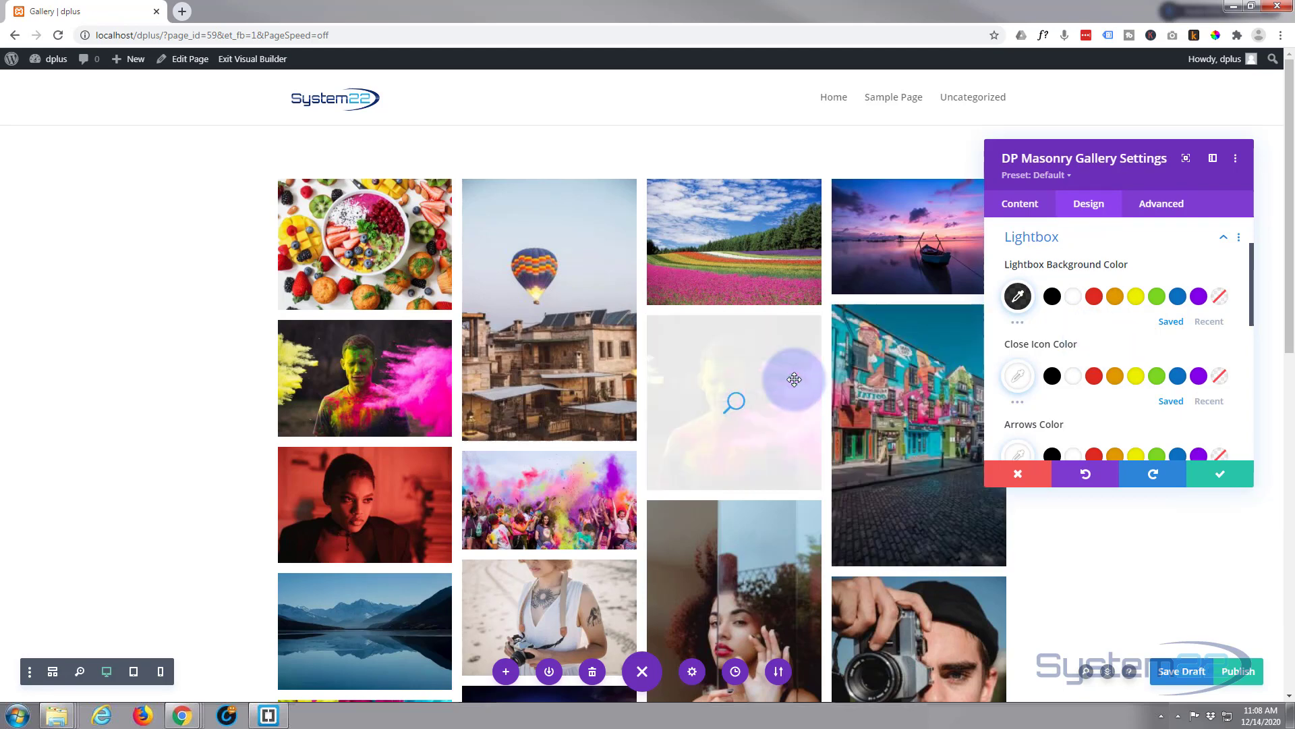
pyautogui.scroll(-1, 1084, 358)
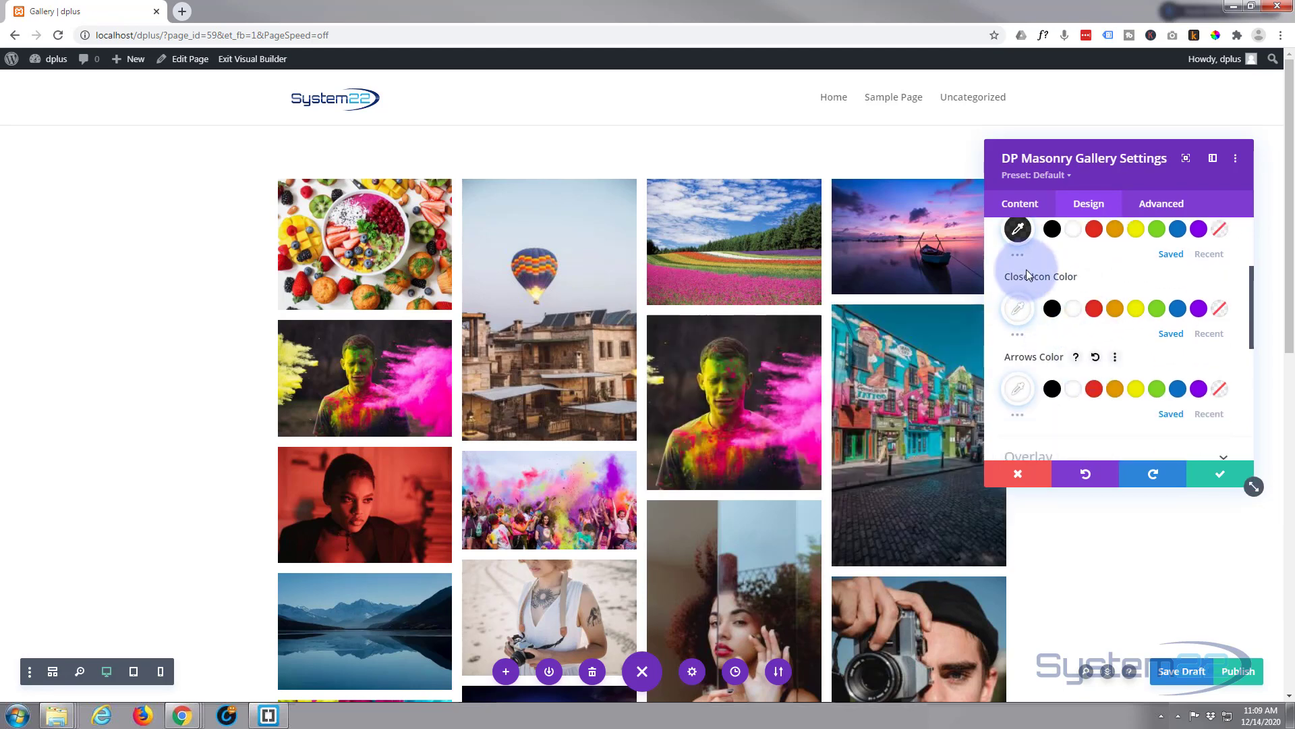
pyautogui.scroll(-1, 1059, 344)
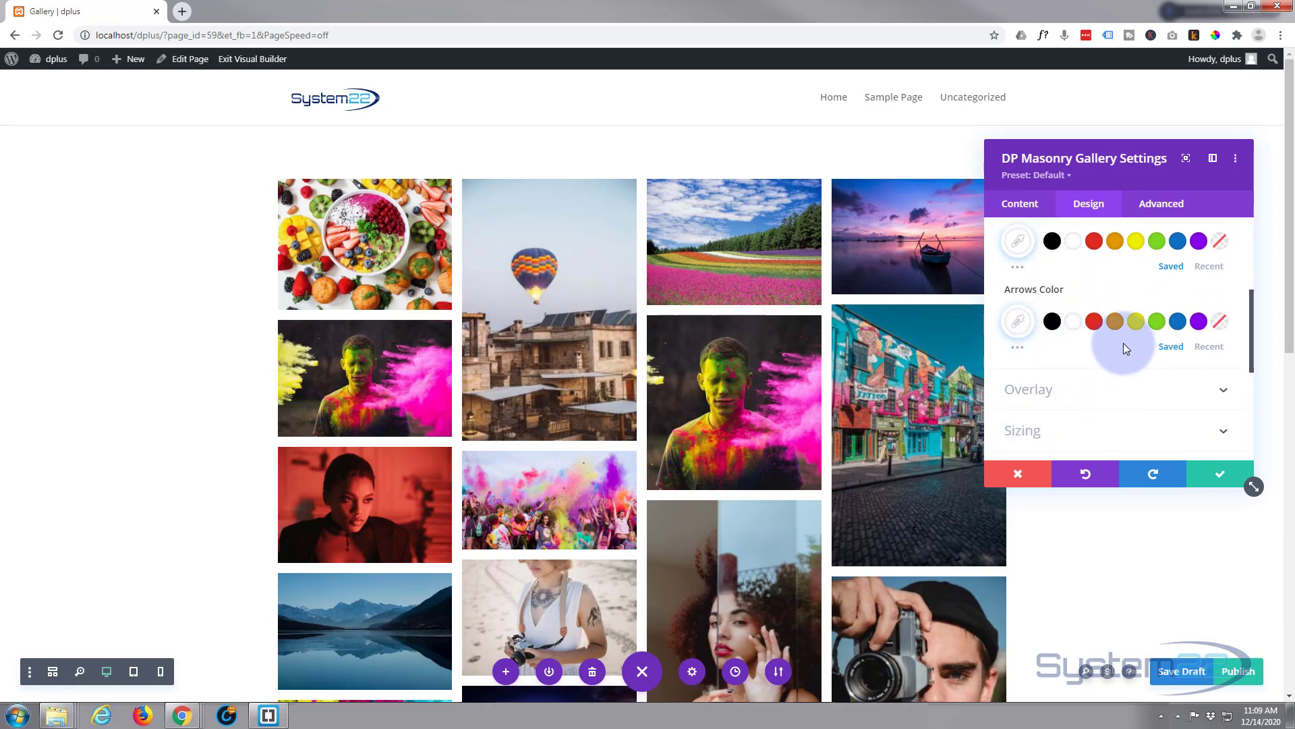
pyautogui.scroll(-1, 1124, 343)
pyautogui.click(1114, 322)
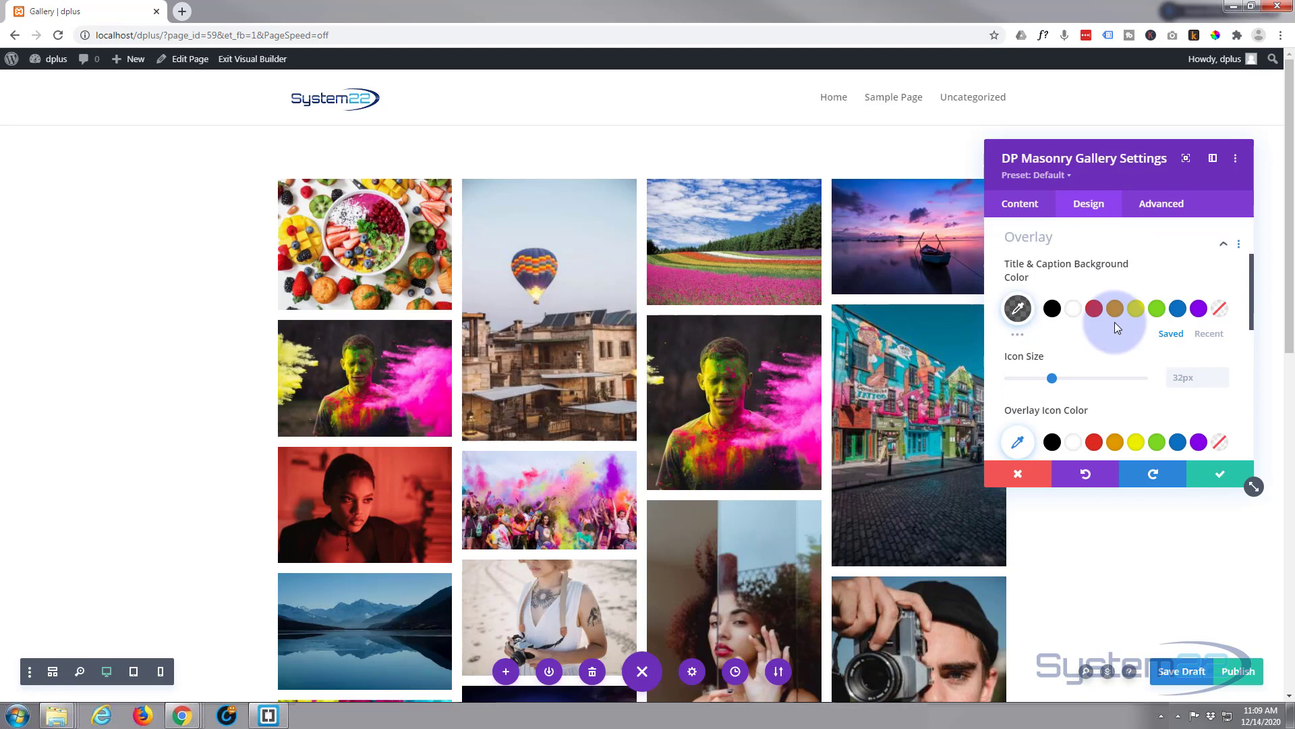
pyautogui.click(735, 407)
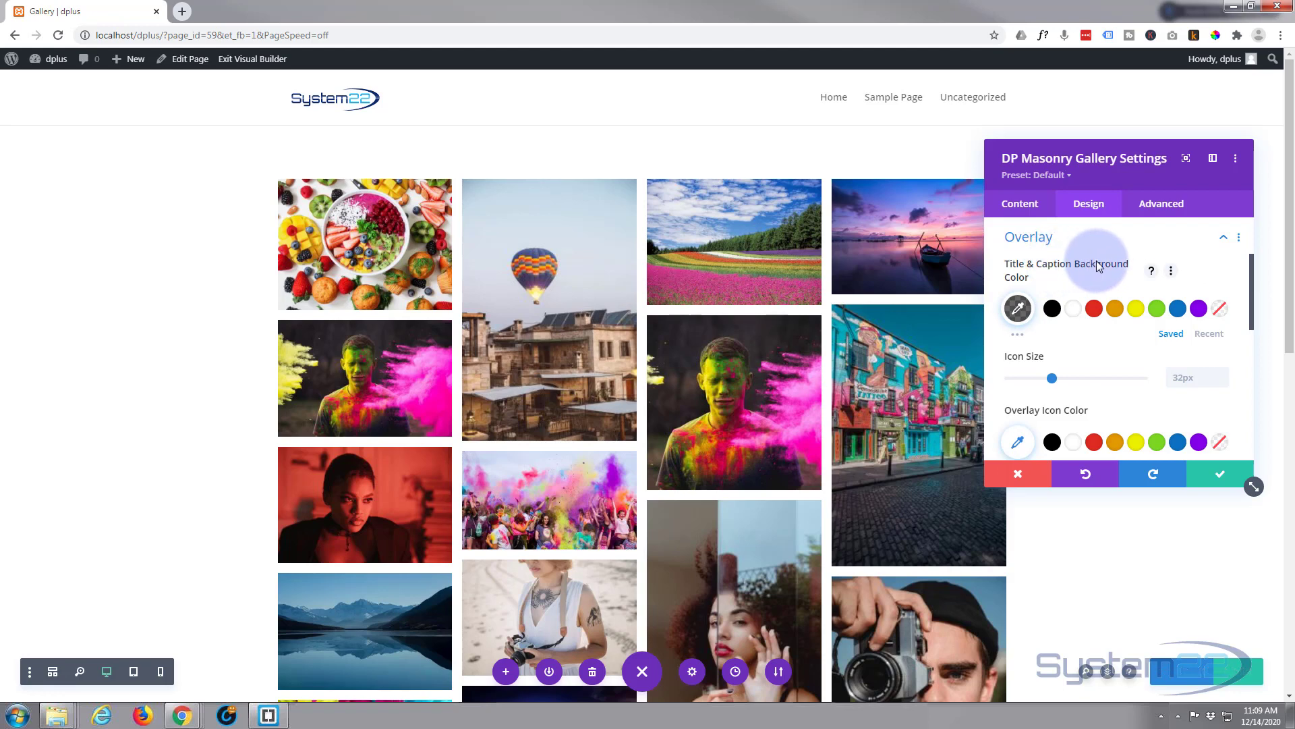
# Make the overlay icon white and the background purple, appending 60 to get #8300e960
pyautogui.scroll(-2, 1102, 338)
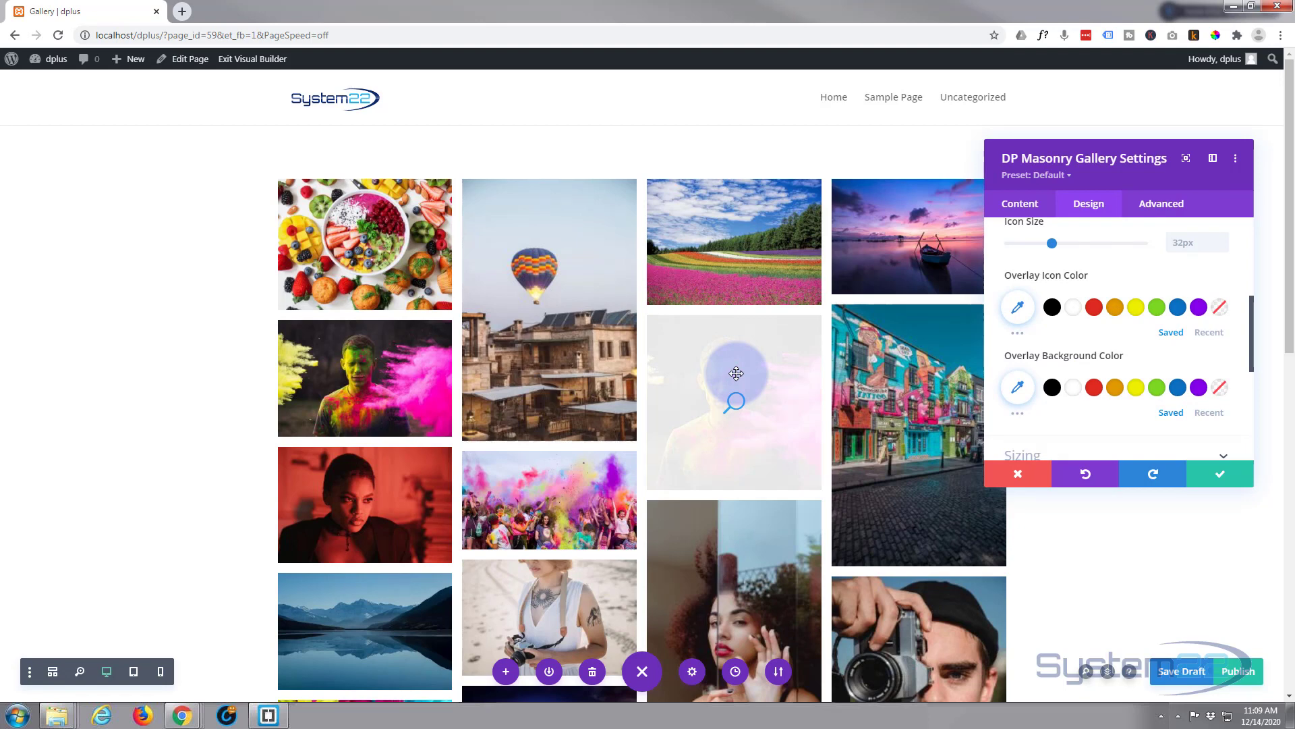
pyautogui.click(1078, 312)
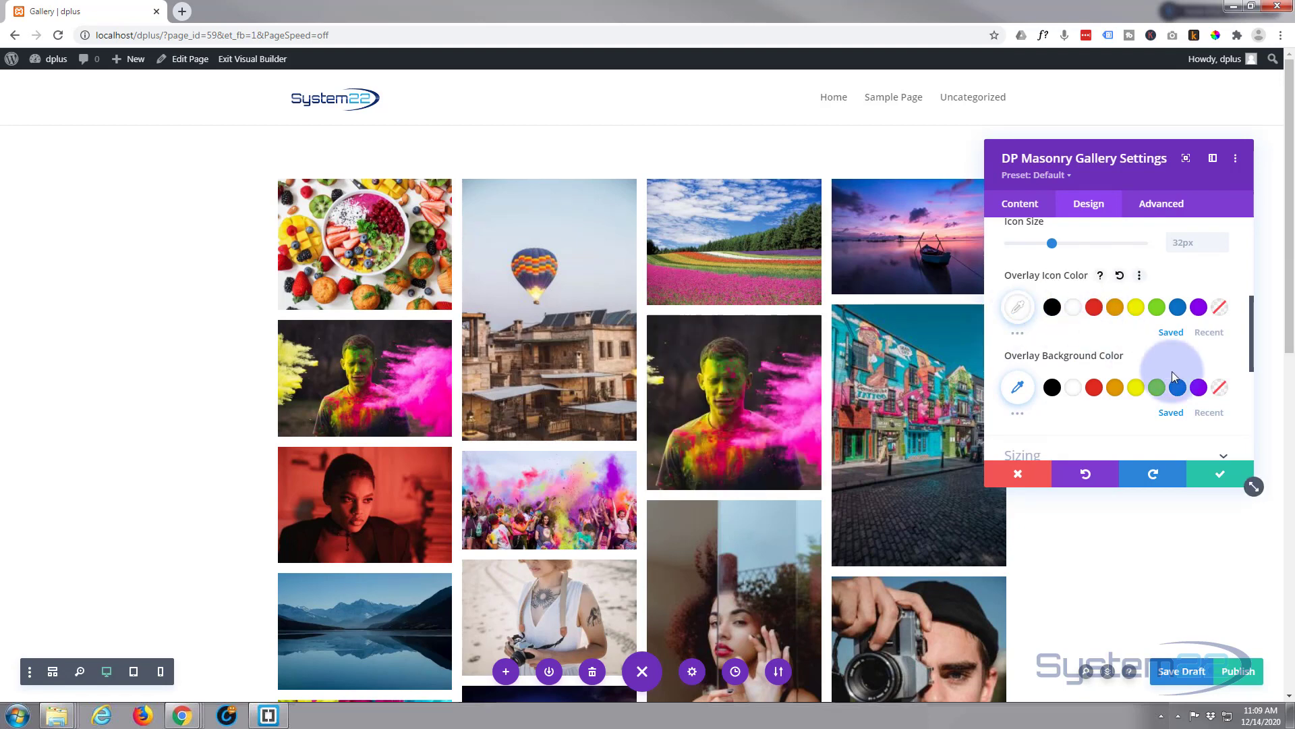
pyautogui.click(1198, 388)
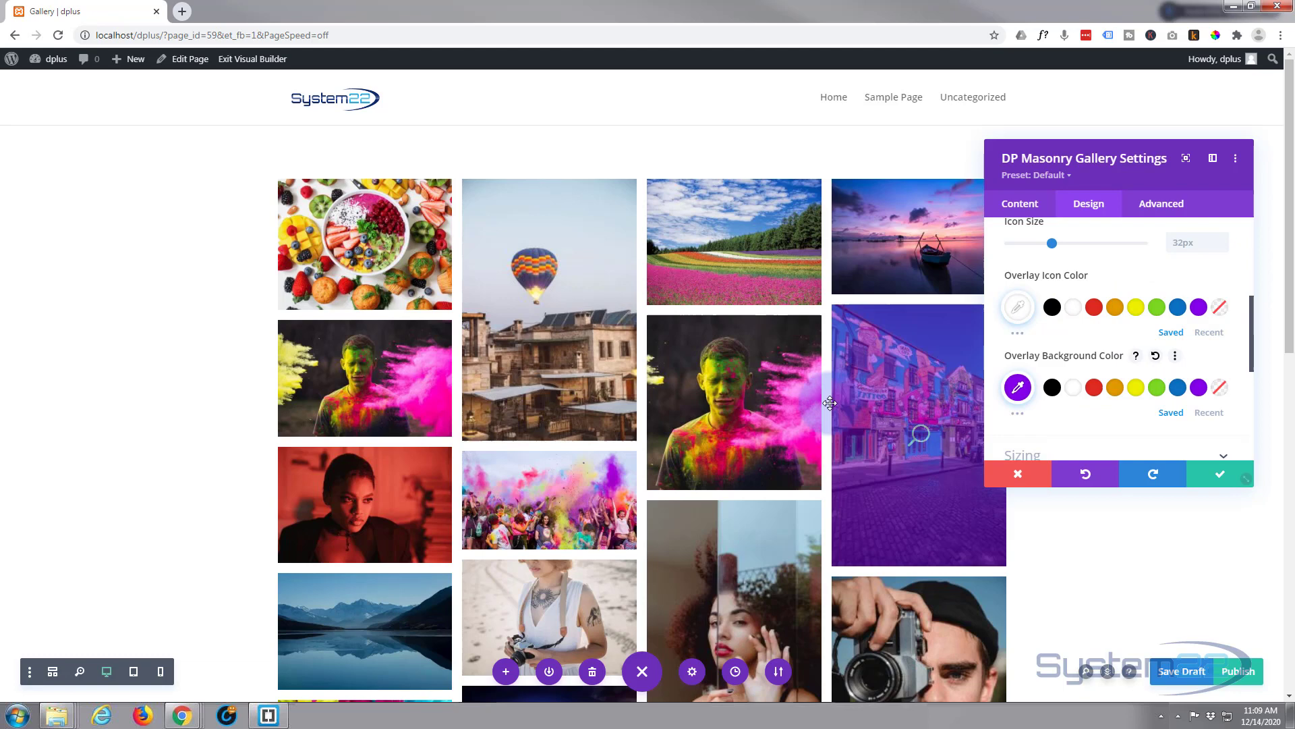
pyautogui.click(1018, 387)
pyautogui.click(1034, 397)
pyautogui.click(1048, 423)
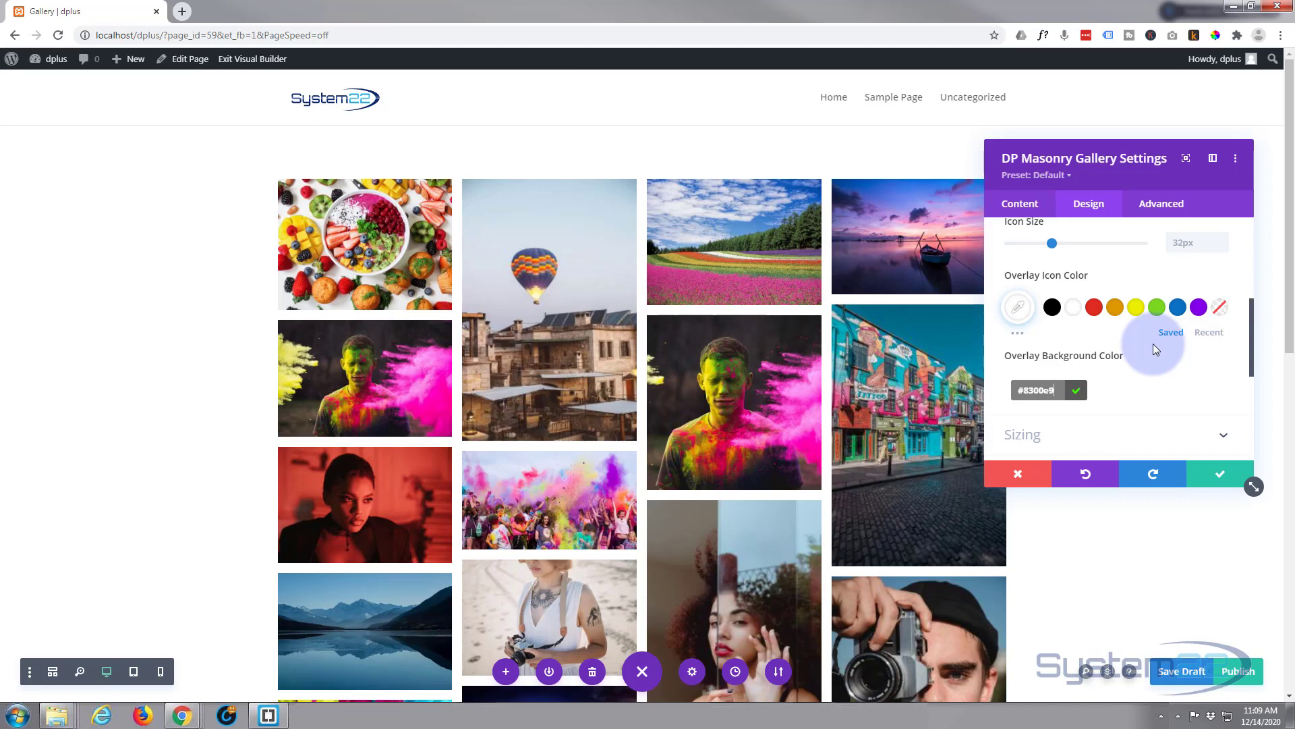
pyautogui.write('60')
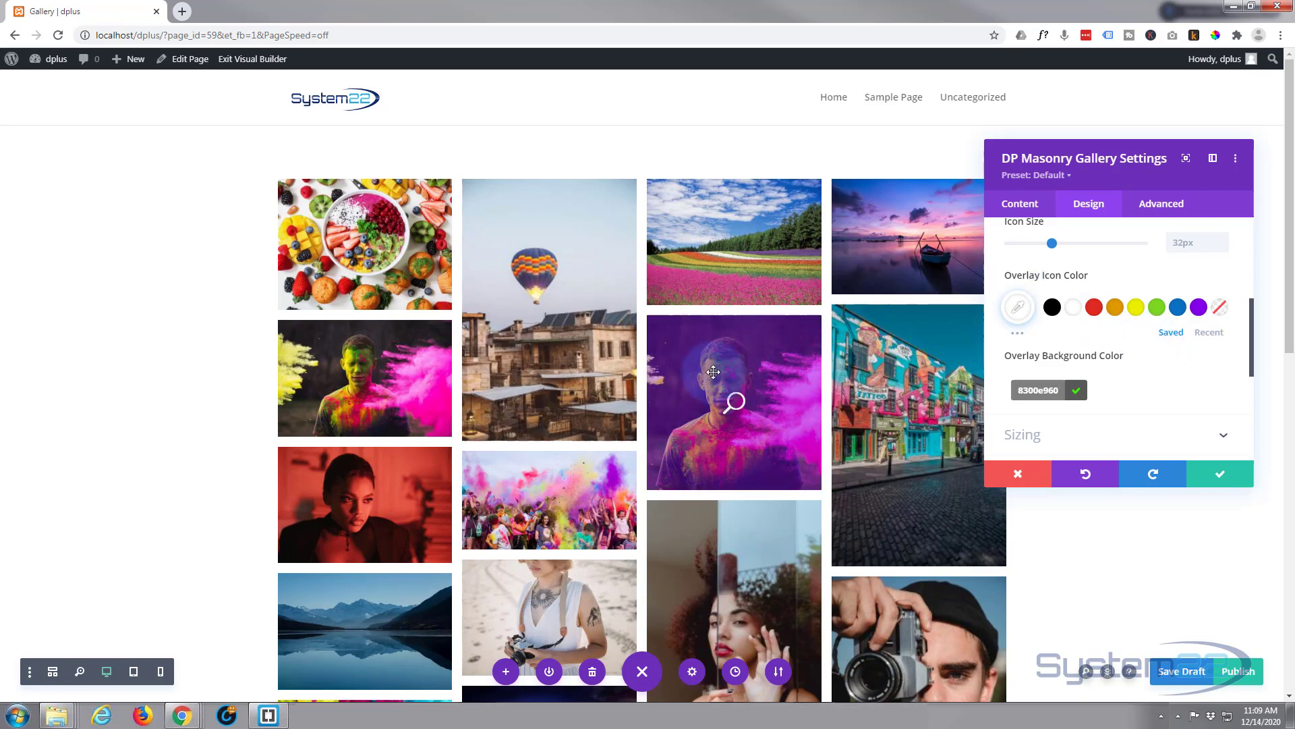
# Check the Sizing options, then return to Content and expand Configuration to see columns and image size
pyautogui.scroll(-2, 1129, 356)
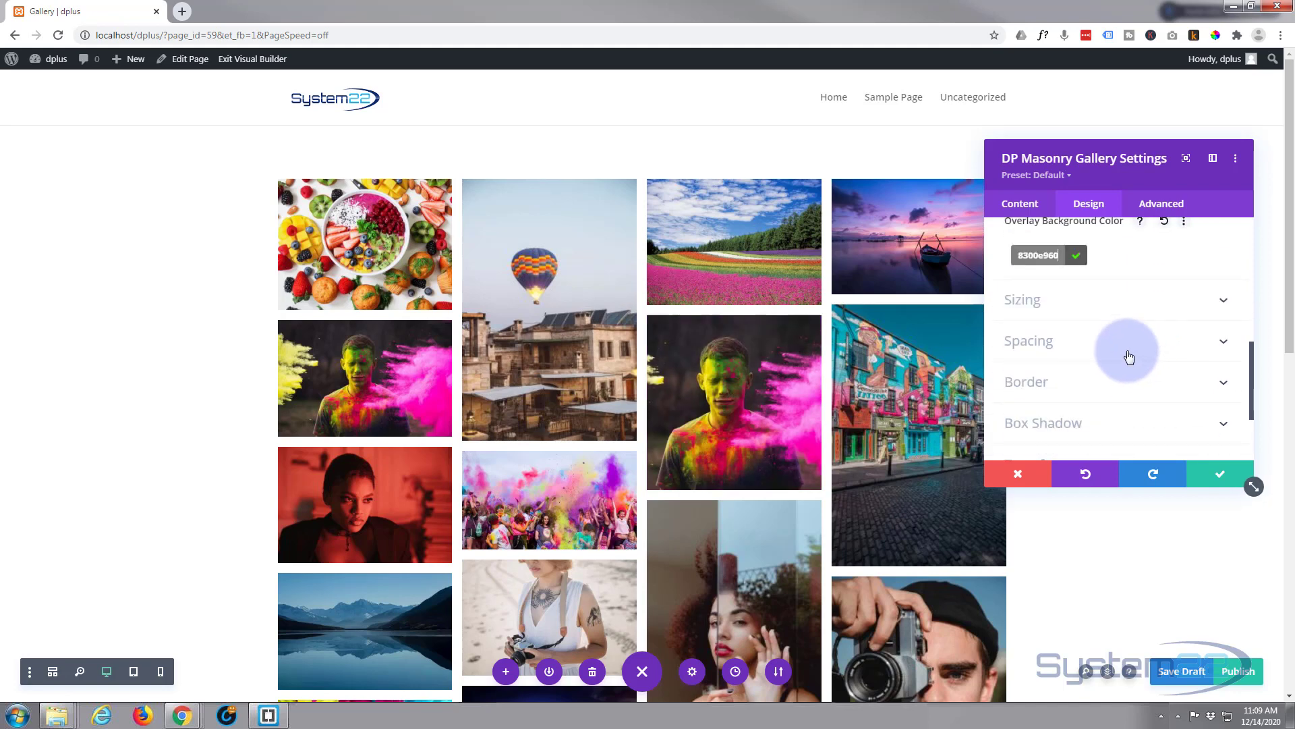
pyautogui.click(1107, 315)
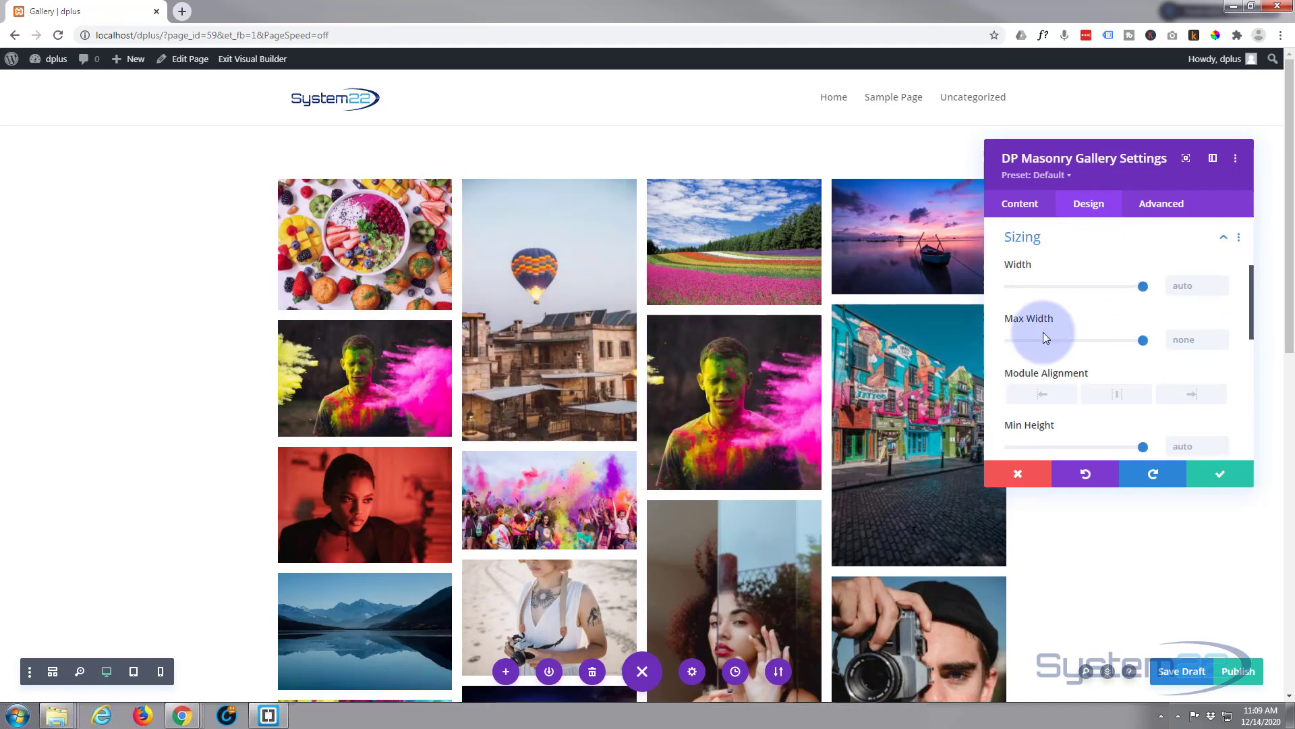
pyautogui.scroll(-2, 1094, 374)
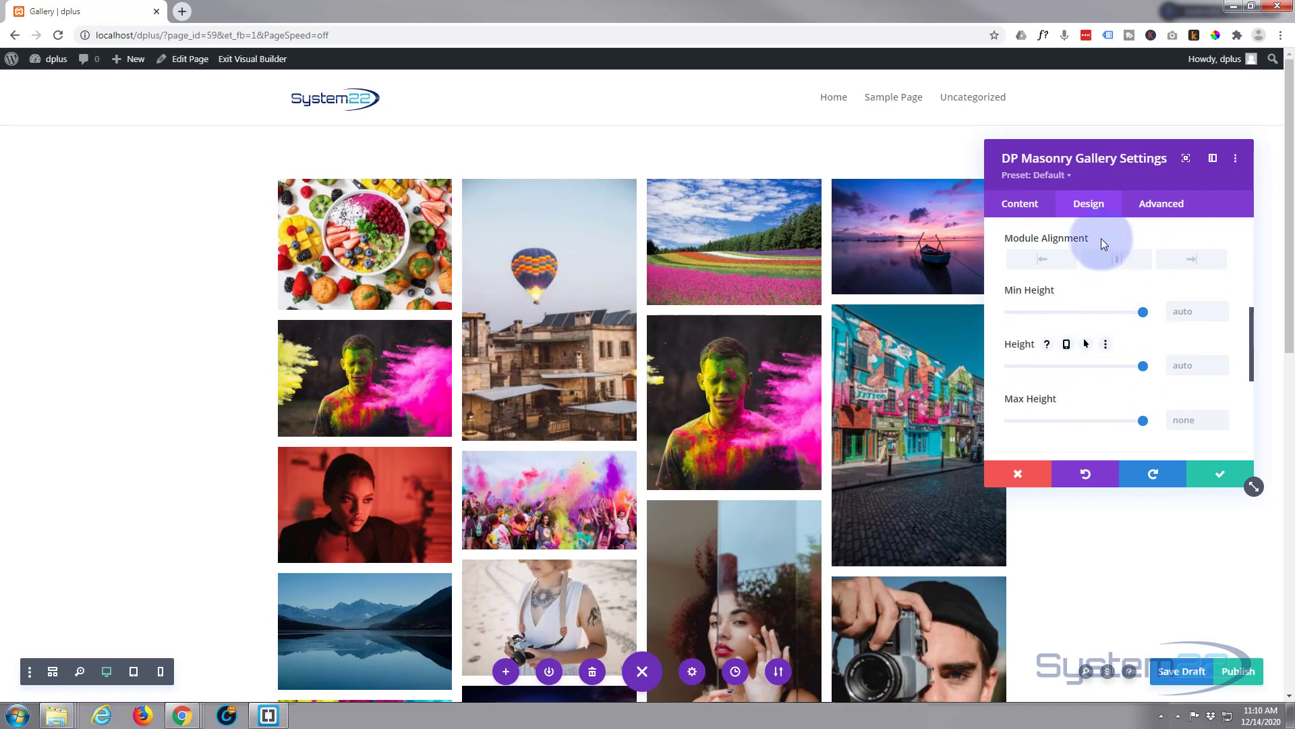
pyautogui.scroll(-3, 1107, 347)
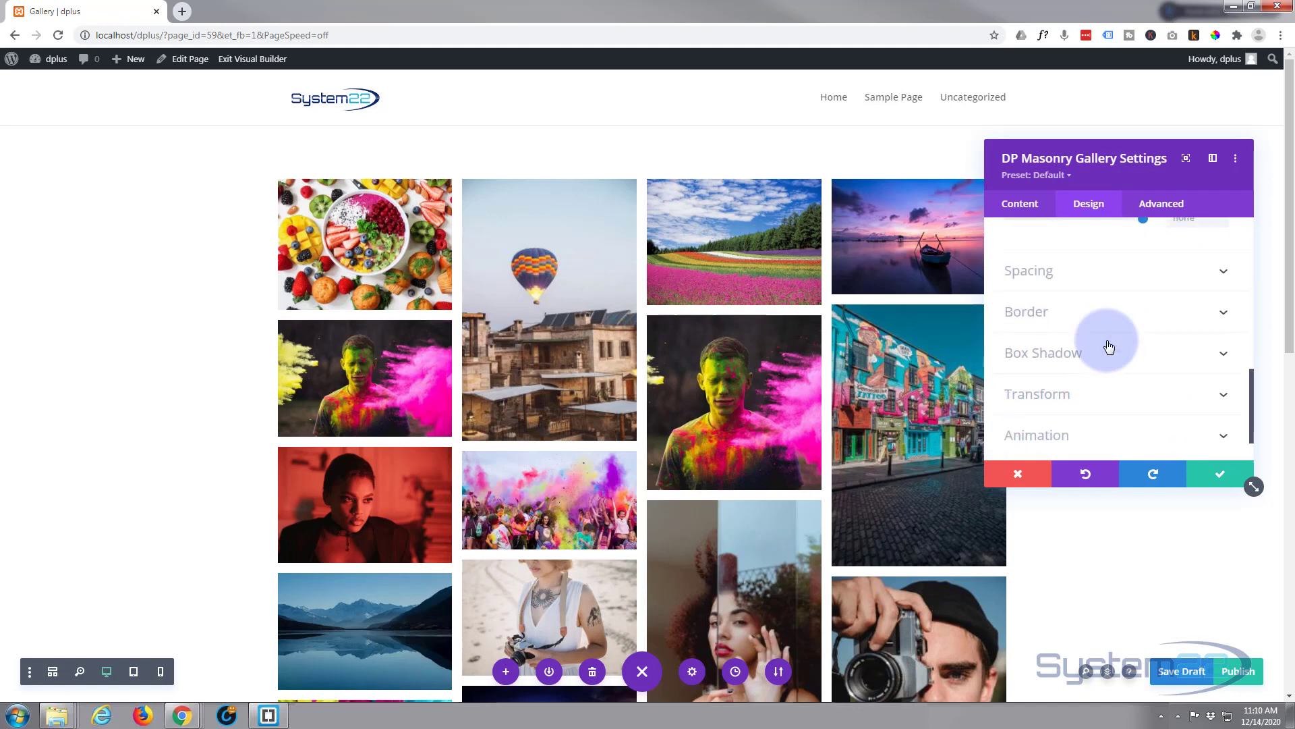
pyautogui.scroll(-1, 1109, 346)
pyautogui.scroll(1, 1107, 345)
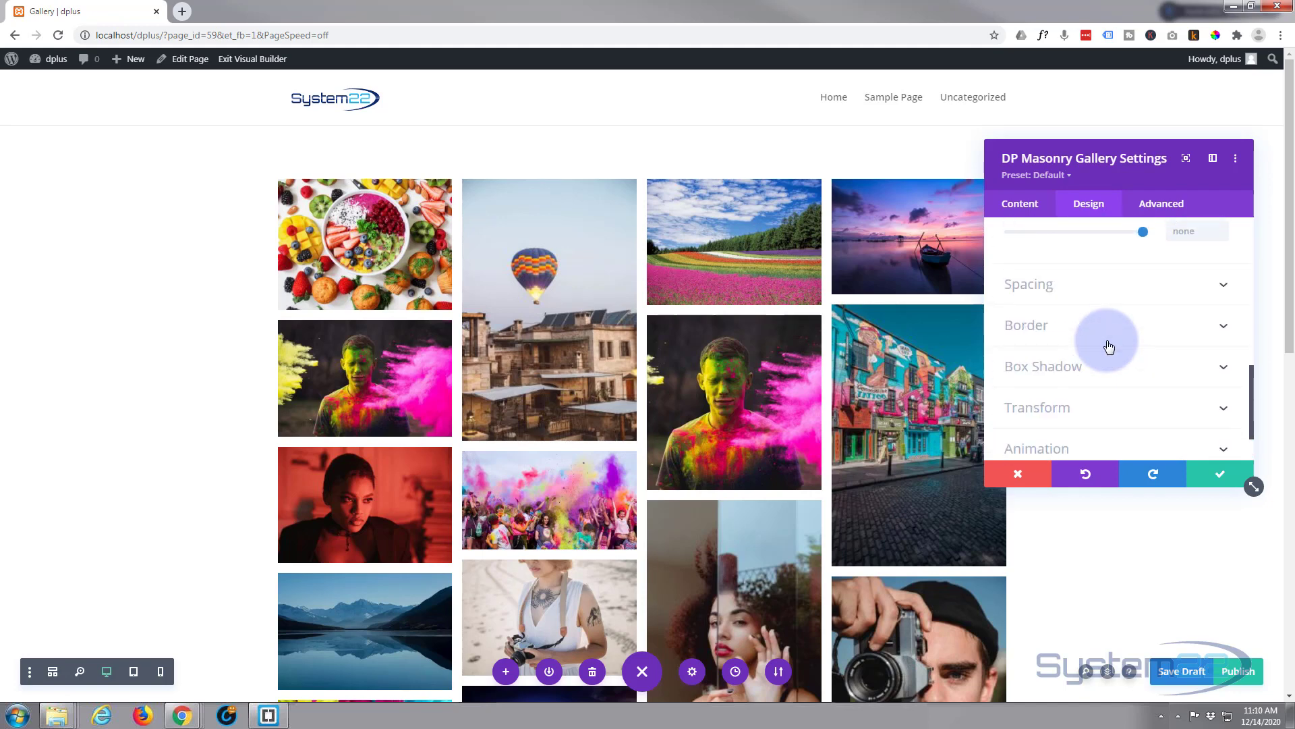
pyautogui.click(1018, 212)
pyautogui.scroll(1, 1128, 294)
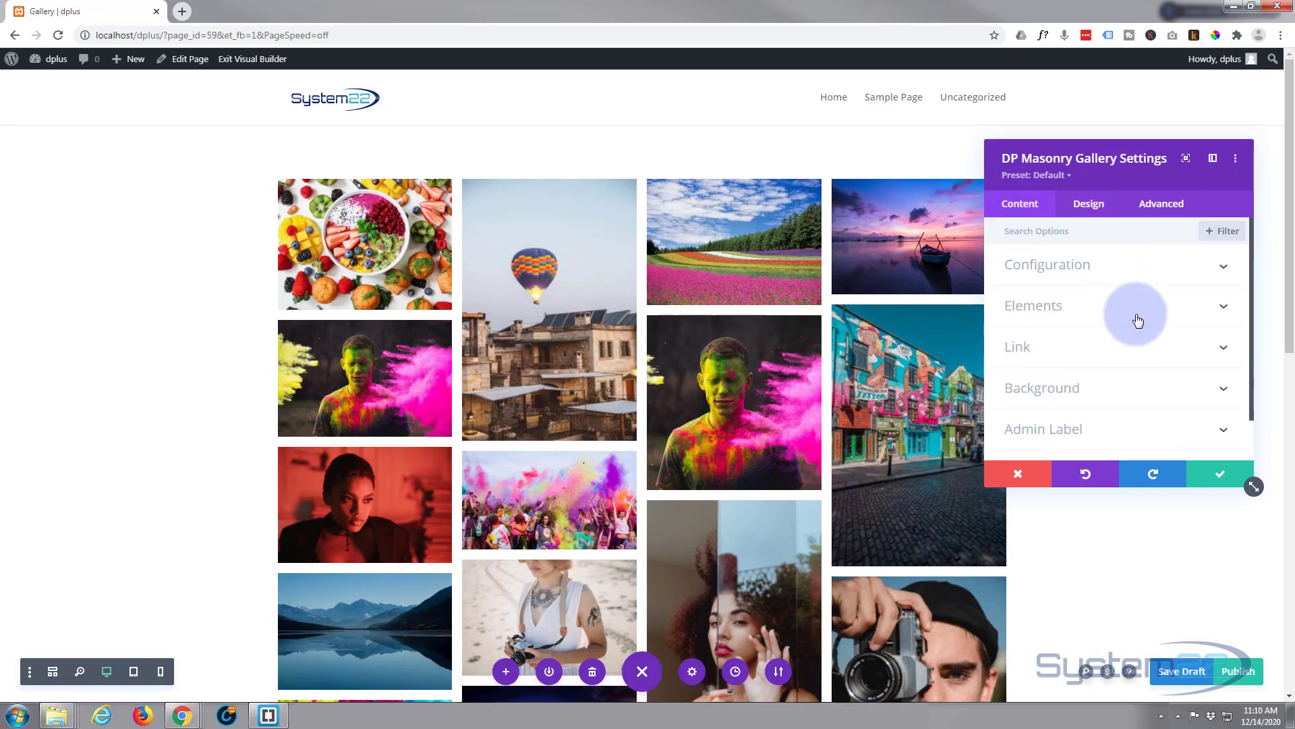
pyautogui.click(1140, 269)
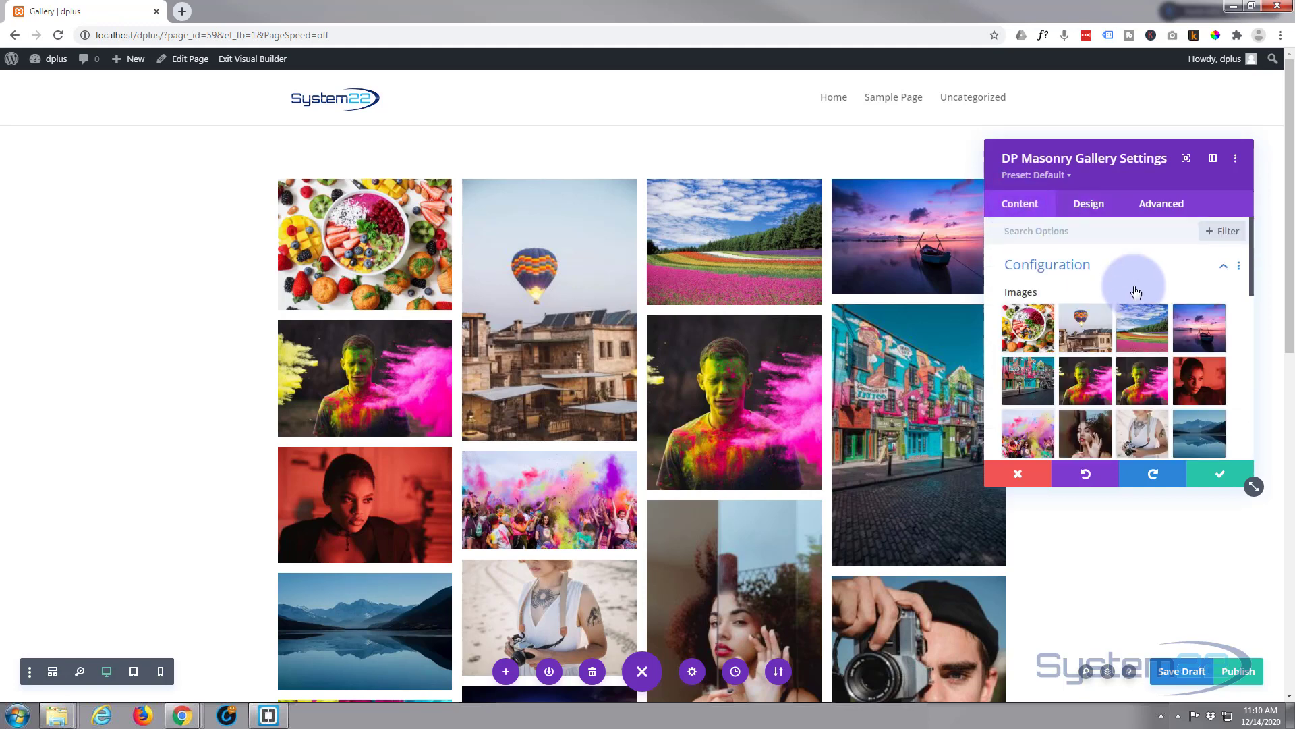
pyautogui.scroll(-3, 1141, 337)
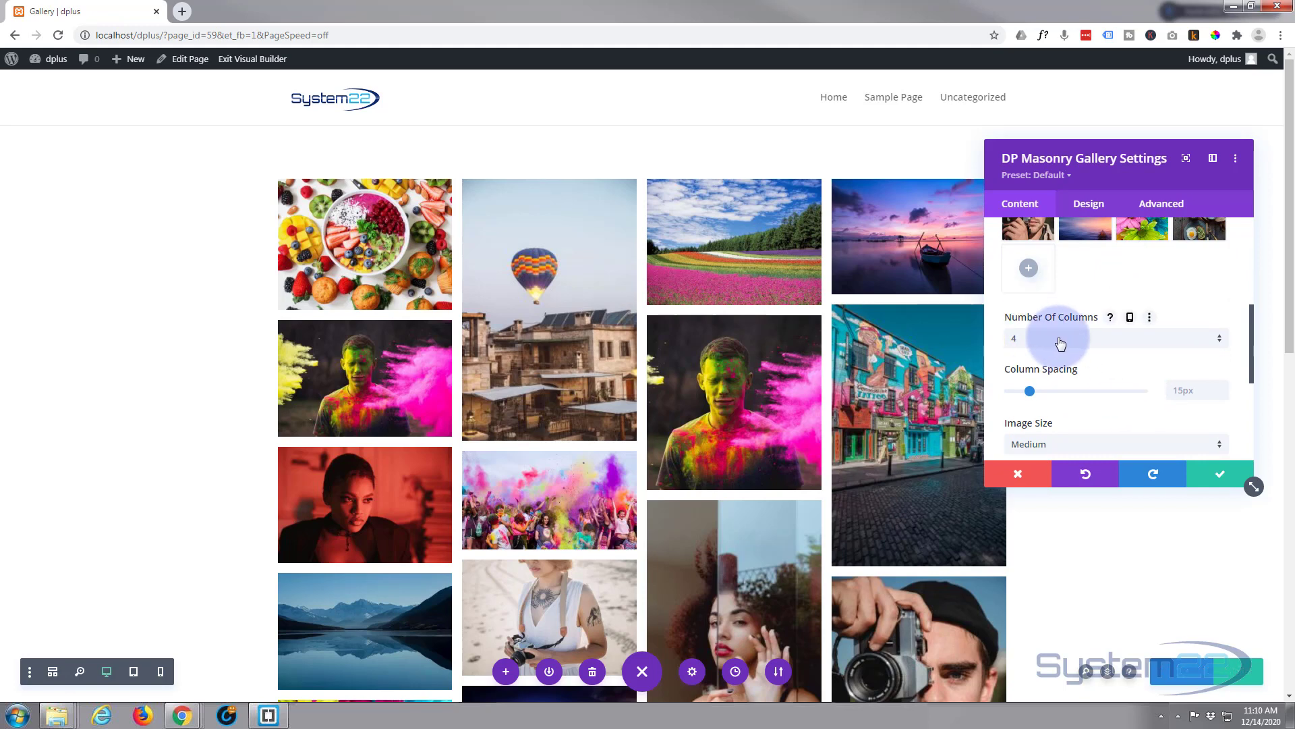
# Set the gallery to 3 columns with Large image size, then expand Elements to check lightbox and overlay
pyautogui.click(1086, 343)
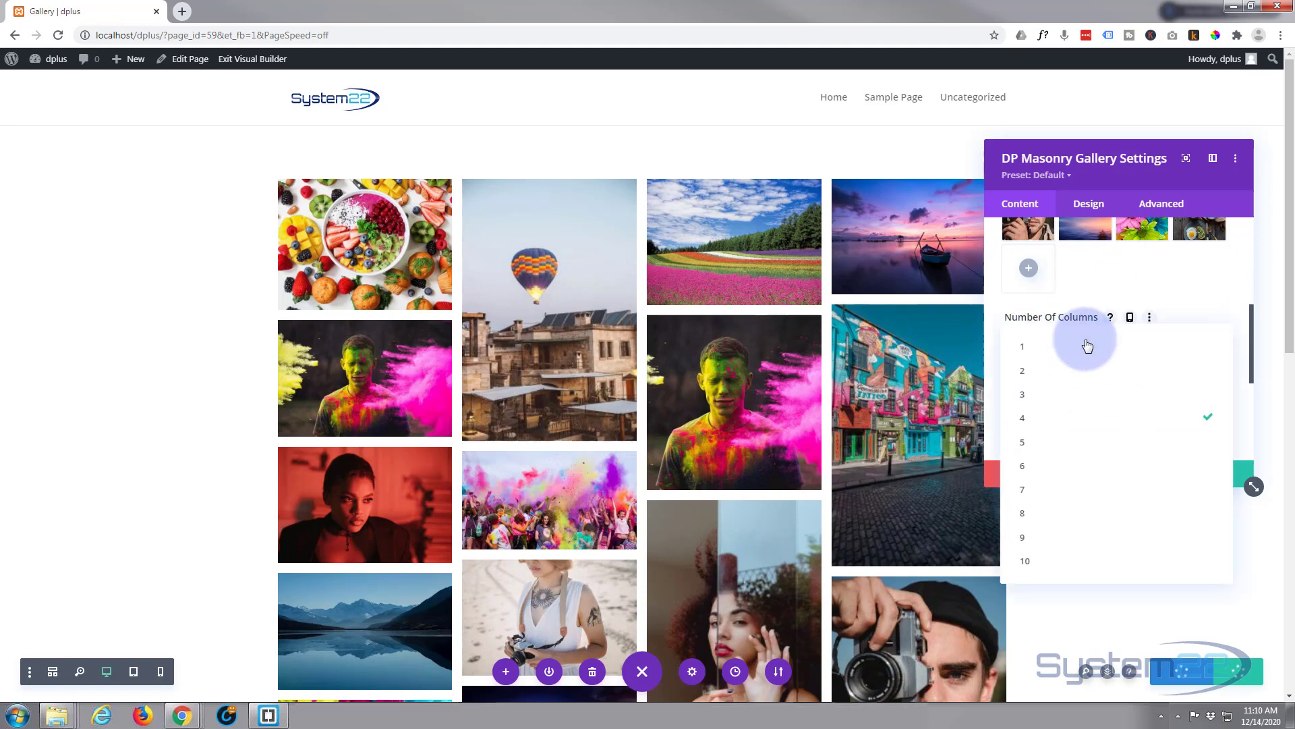
pyautogui.click(1057, 399)
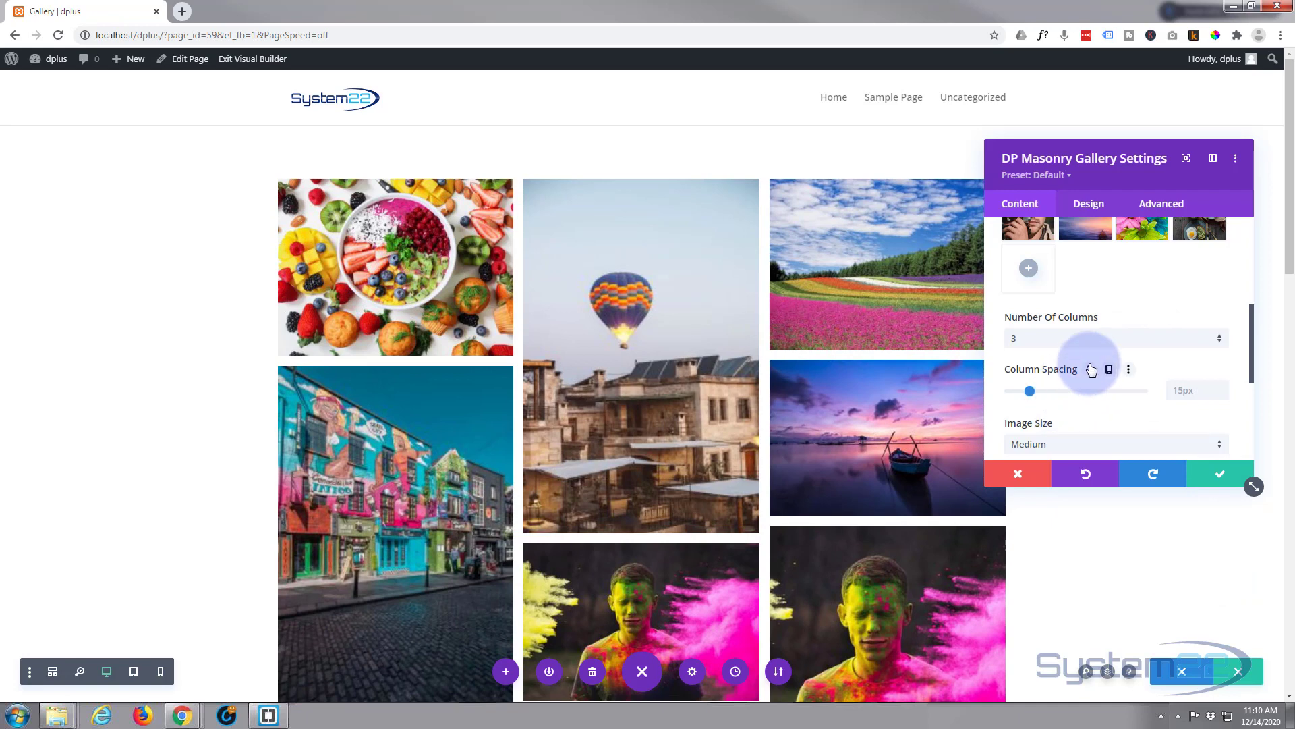
pyautogui.scroll(-2, 1086, 371)
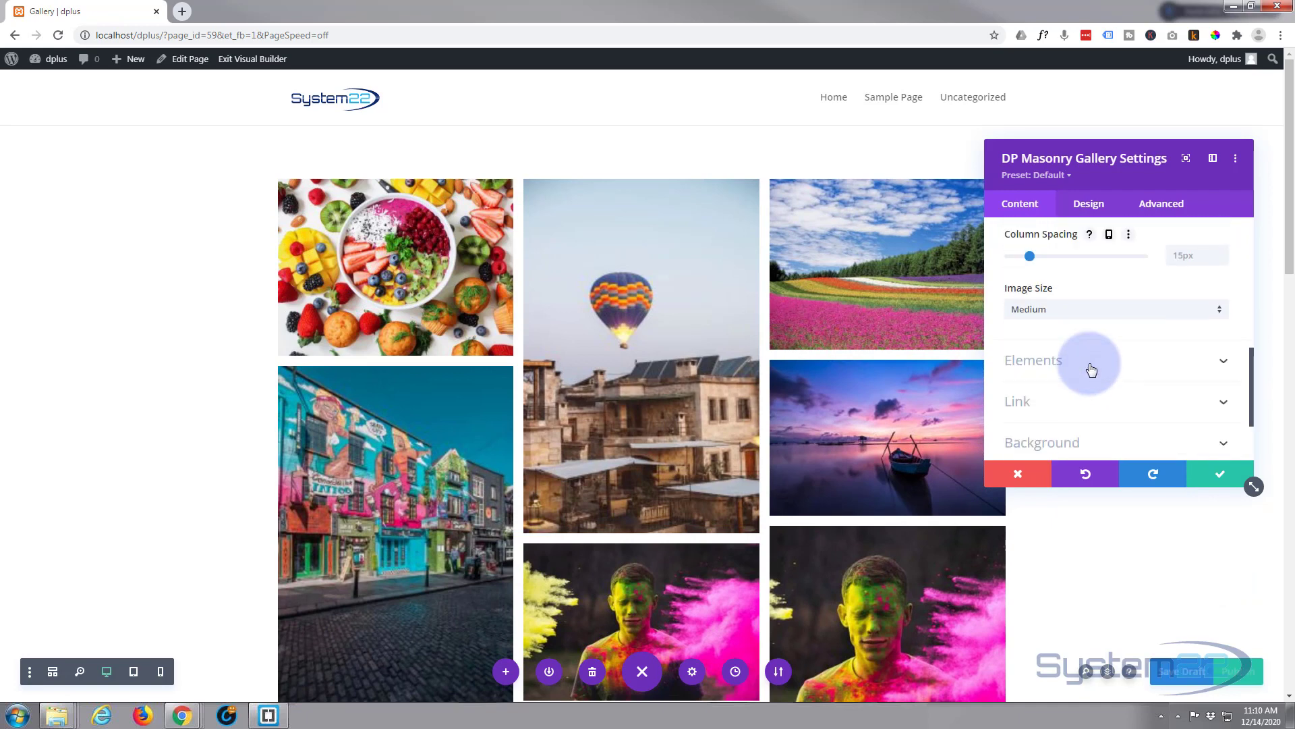
pyautogui.click(1077, 310)
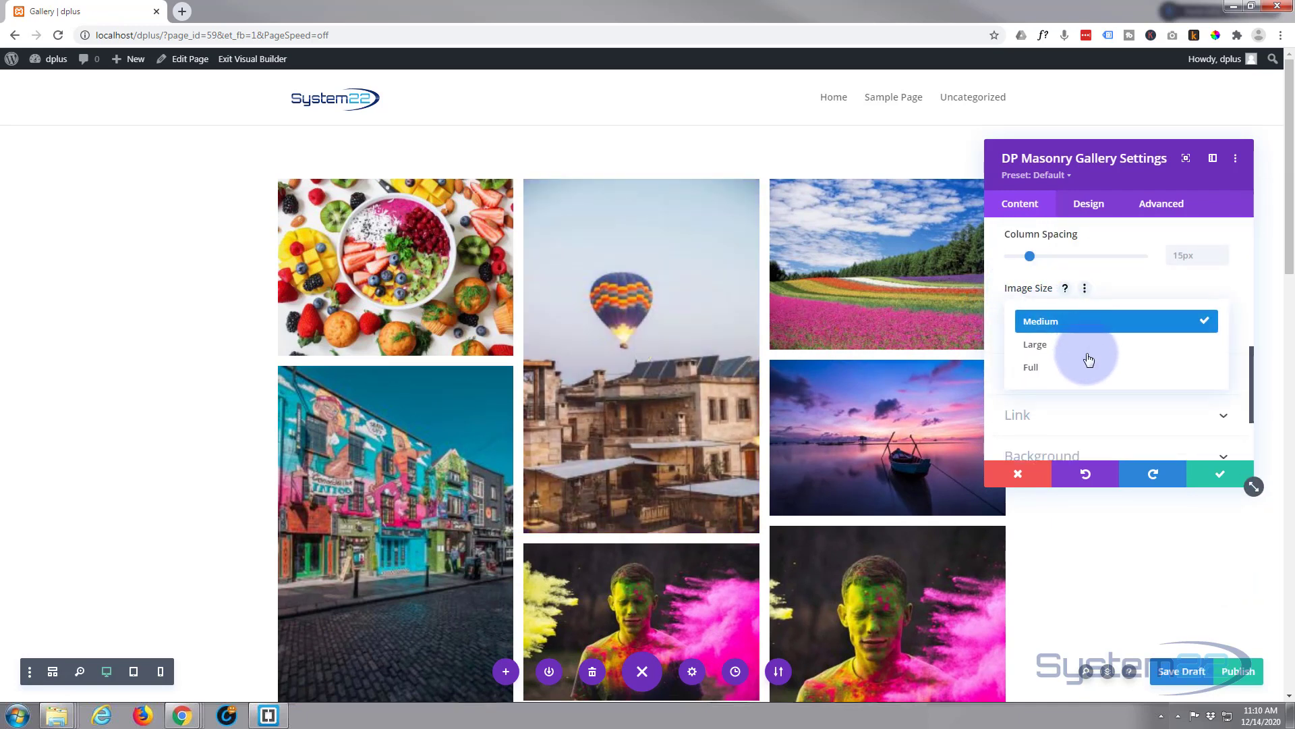
pyautogui.click(1082, 346)
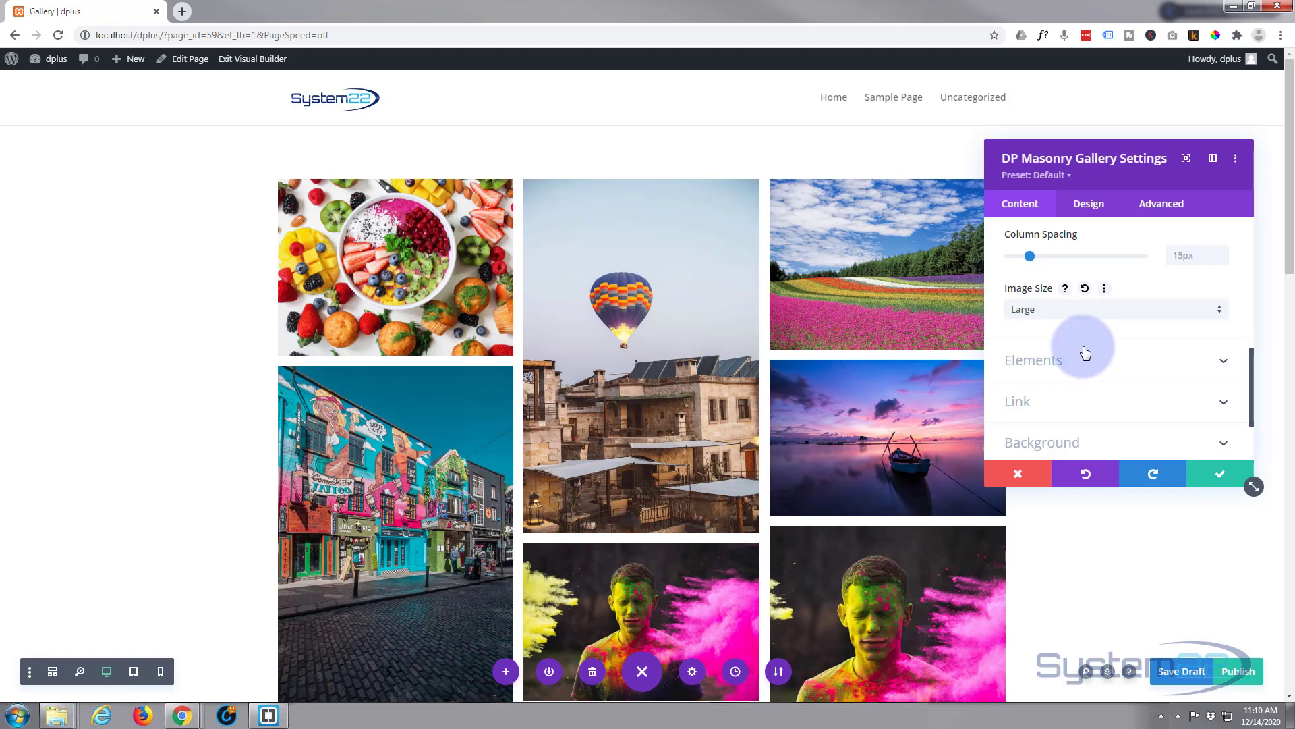
pyautogui.click(1093, 361)
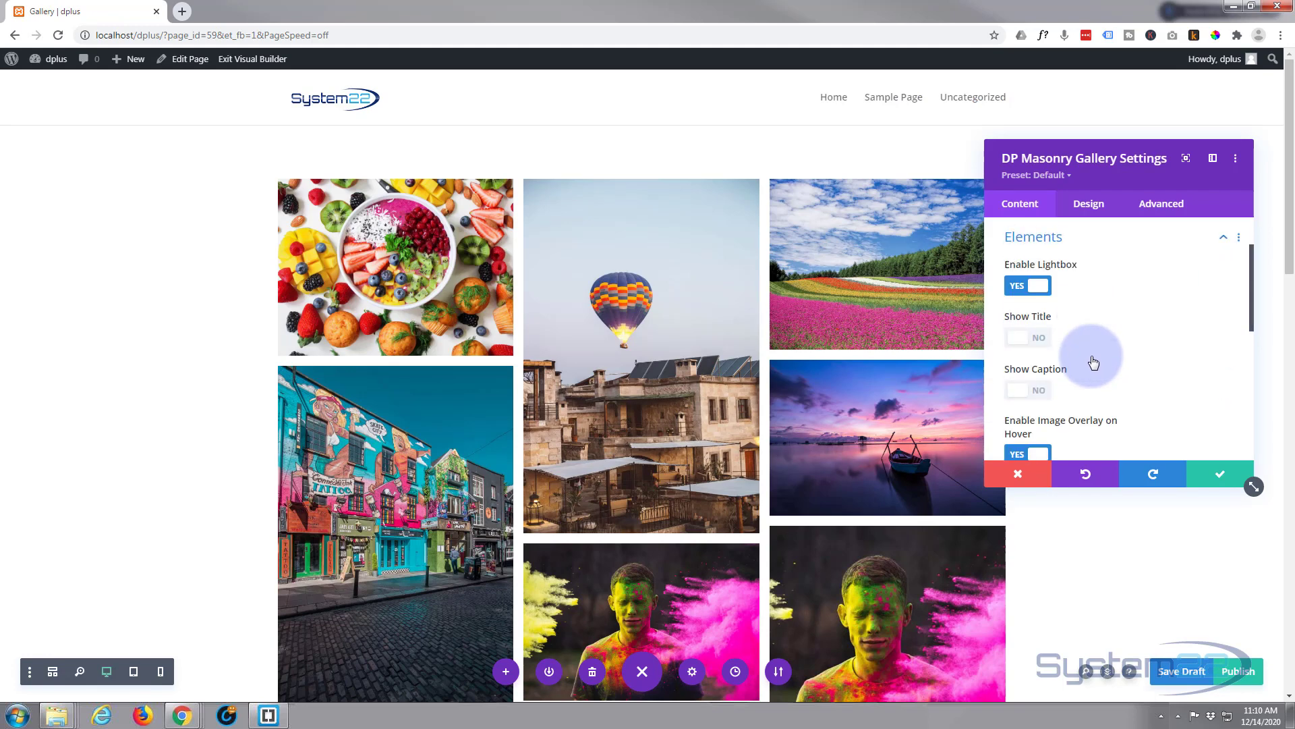
pyautogui.scroll(-2, 1091, 338)
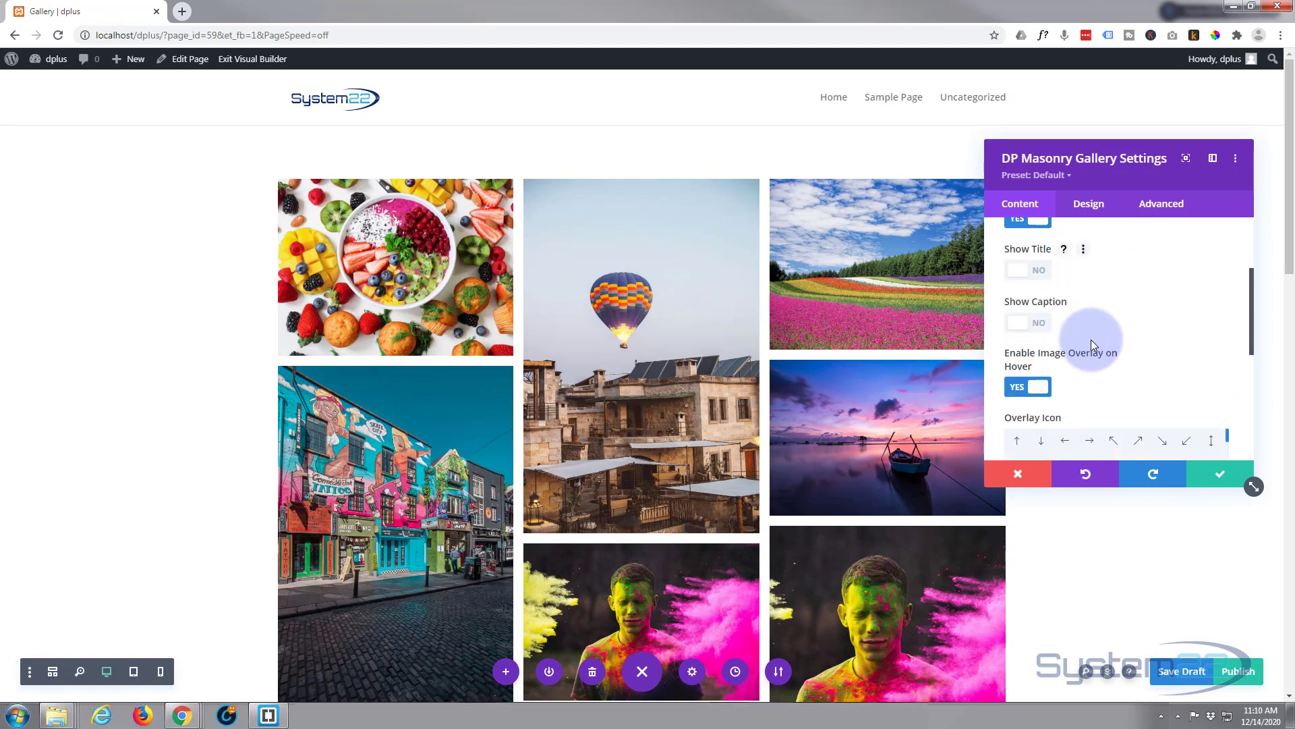
pyautogui.scroll(-2, 1091, 338)
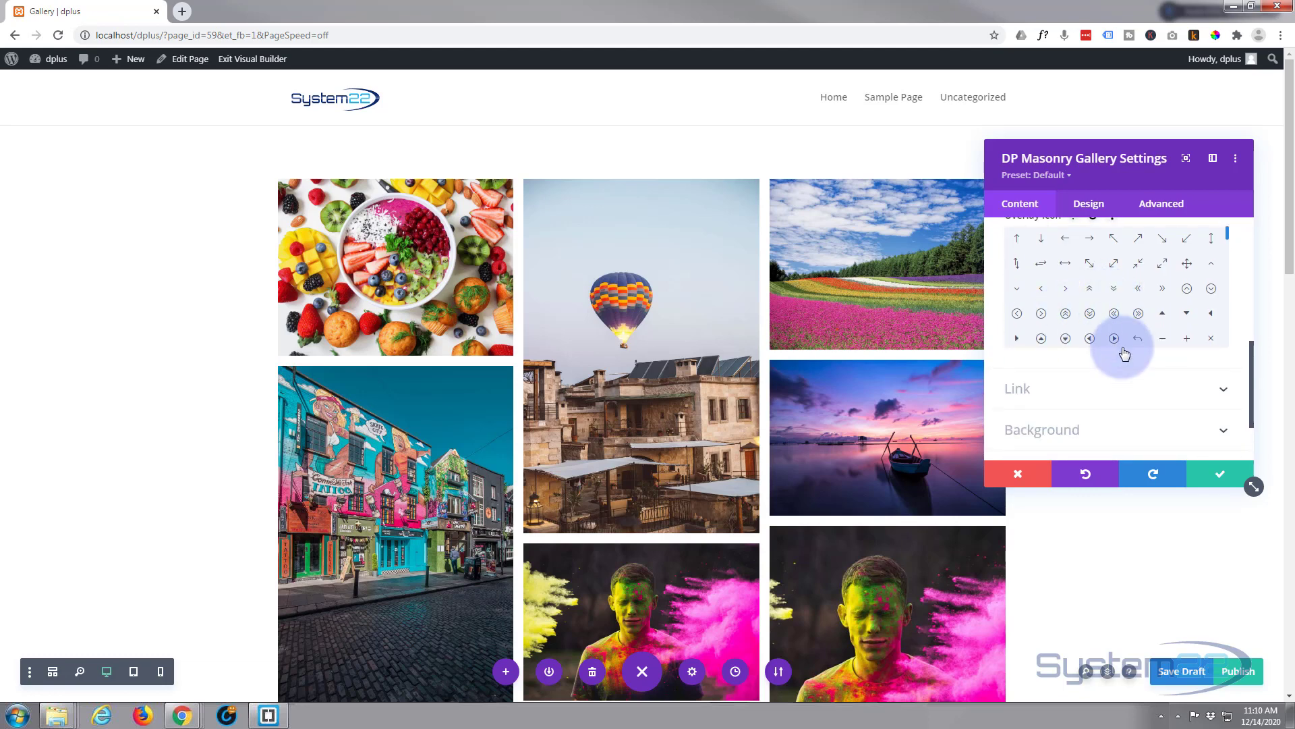
pyautogui.scroll(-1, 1127, 364)
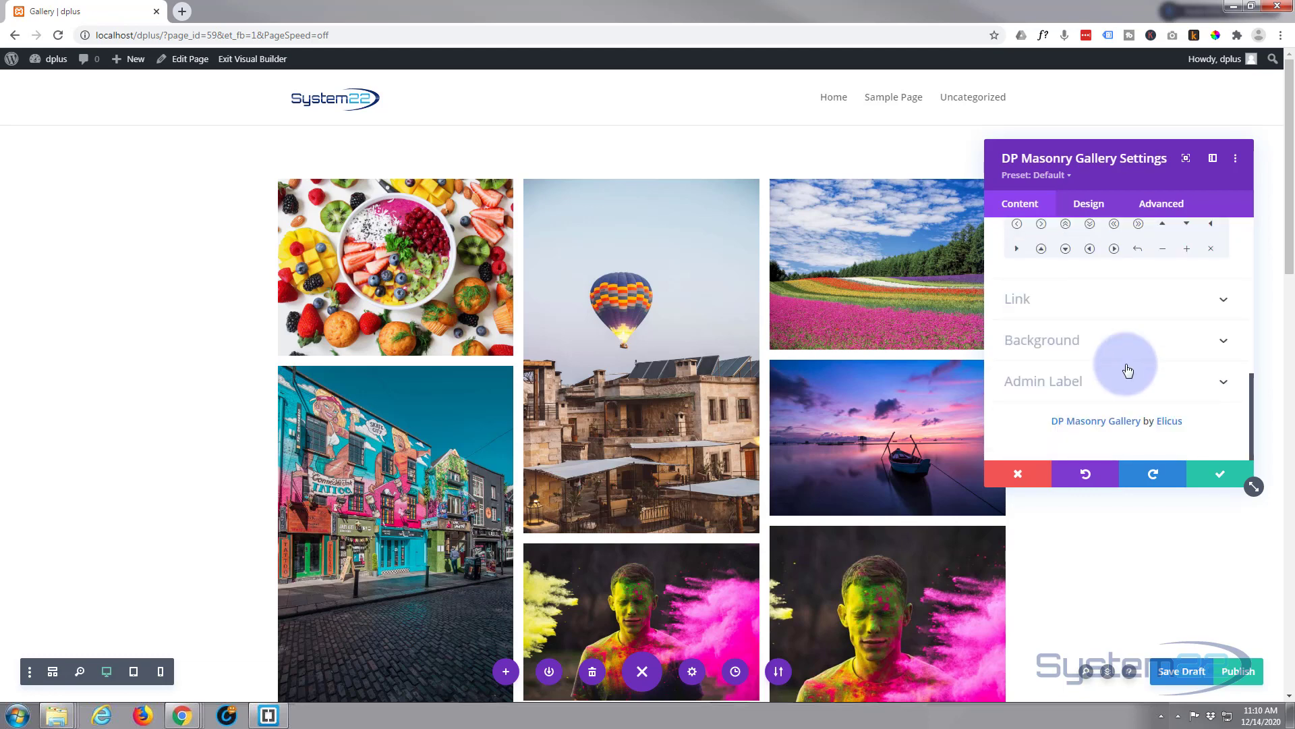
# Confirm the gallery module settings, save the page as a draft and exit the Visual Builder
pyautogui.click(1211, 479)
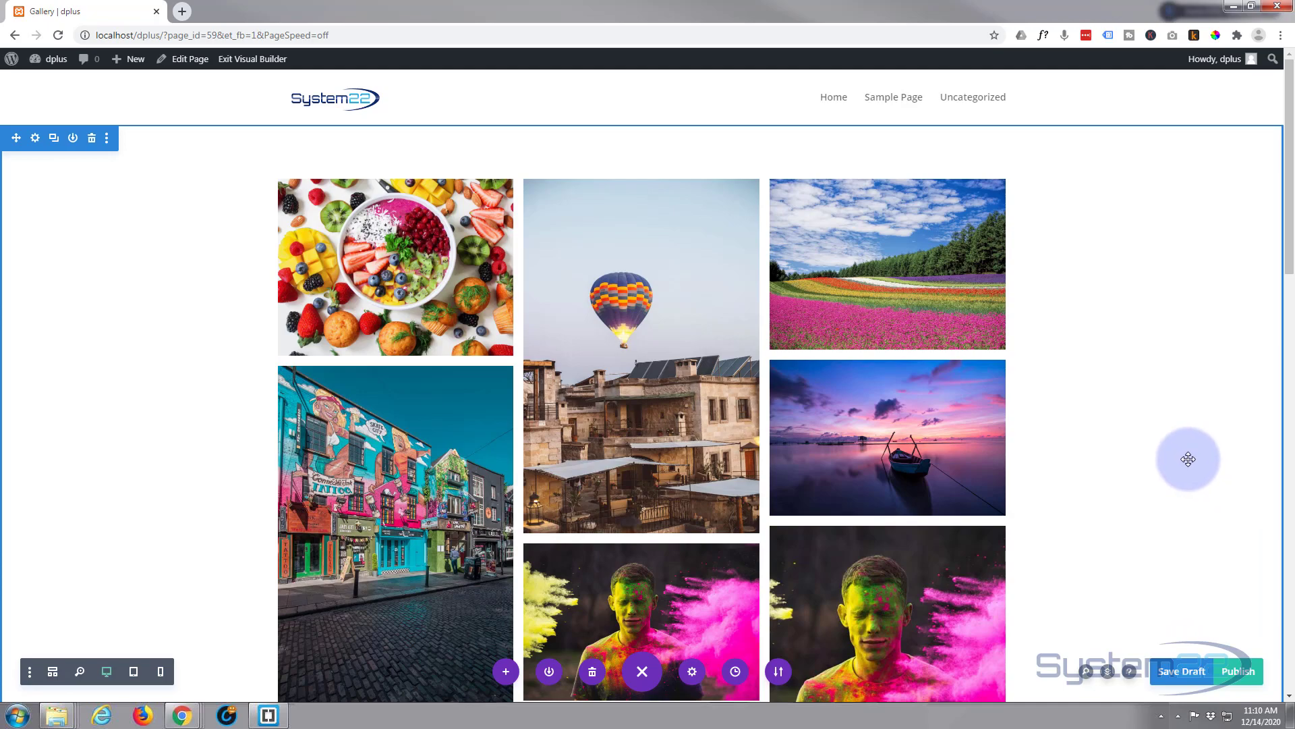
pyautogui.scroll(-7, 1128, 389)
pyautogui.scroll(-6, 1128, 389)
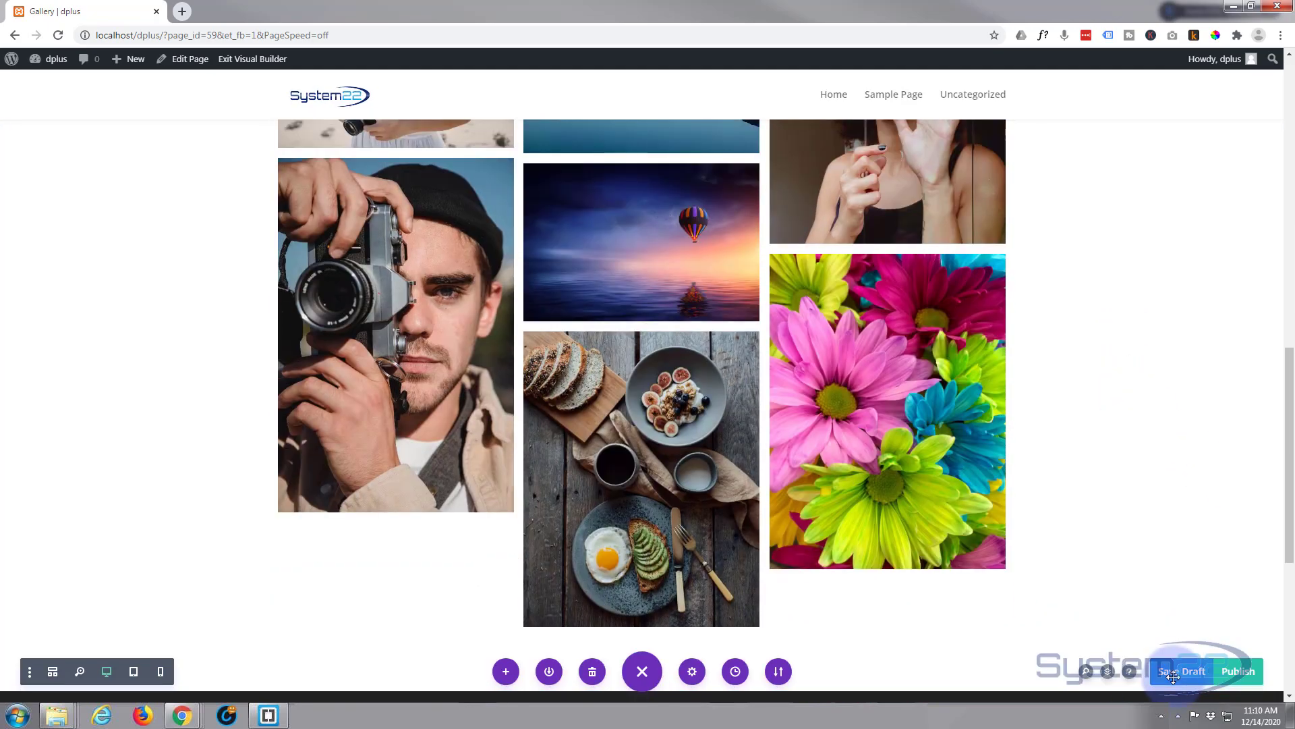
pyautogui.click(1178, 676)
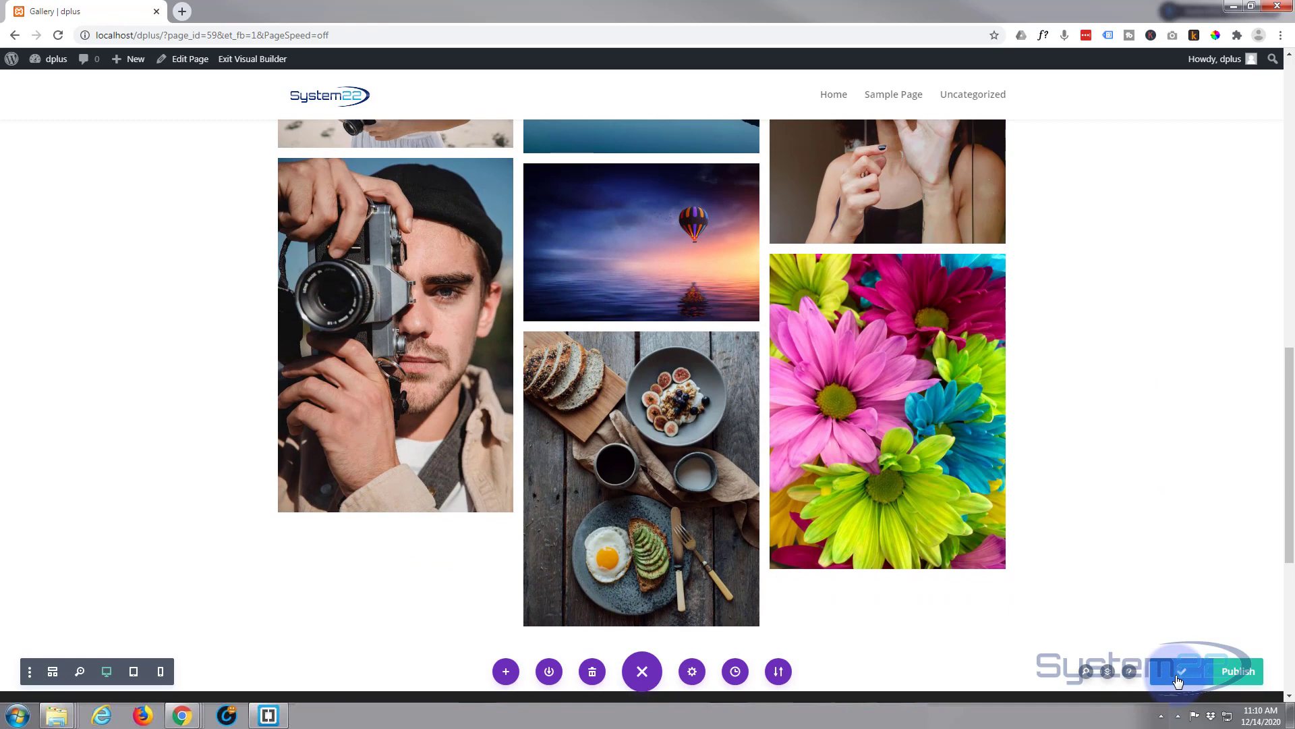
pyautogui.click(243, 62)
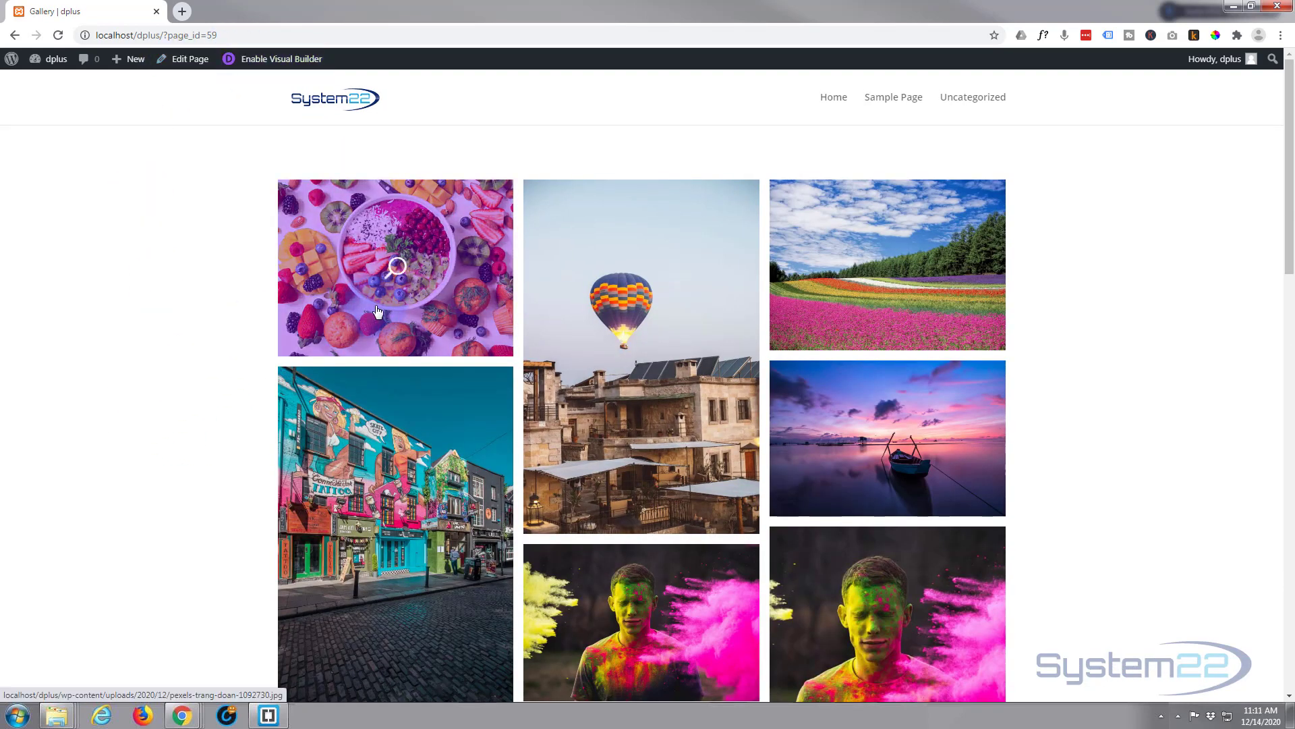
# Open the fruit-bowl image in the lightbox and advance through the next five images
pyautogui.click(398, 270)
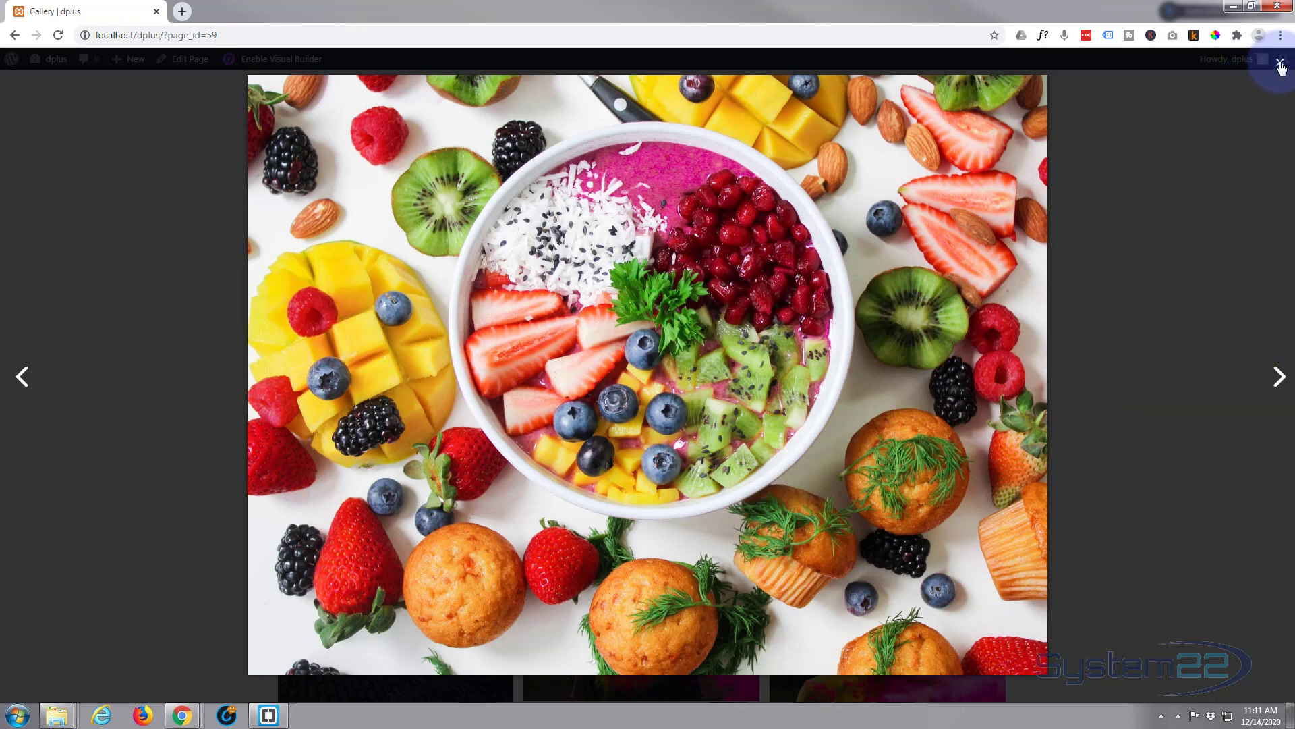
pyautogui.click(1280, 377)
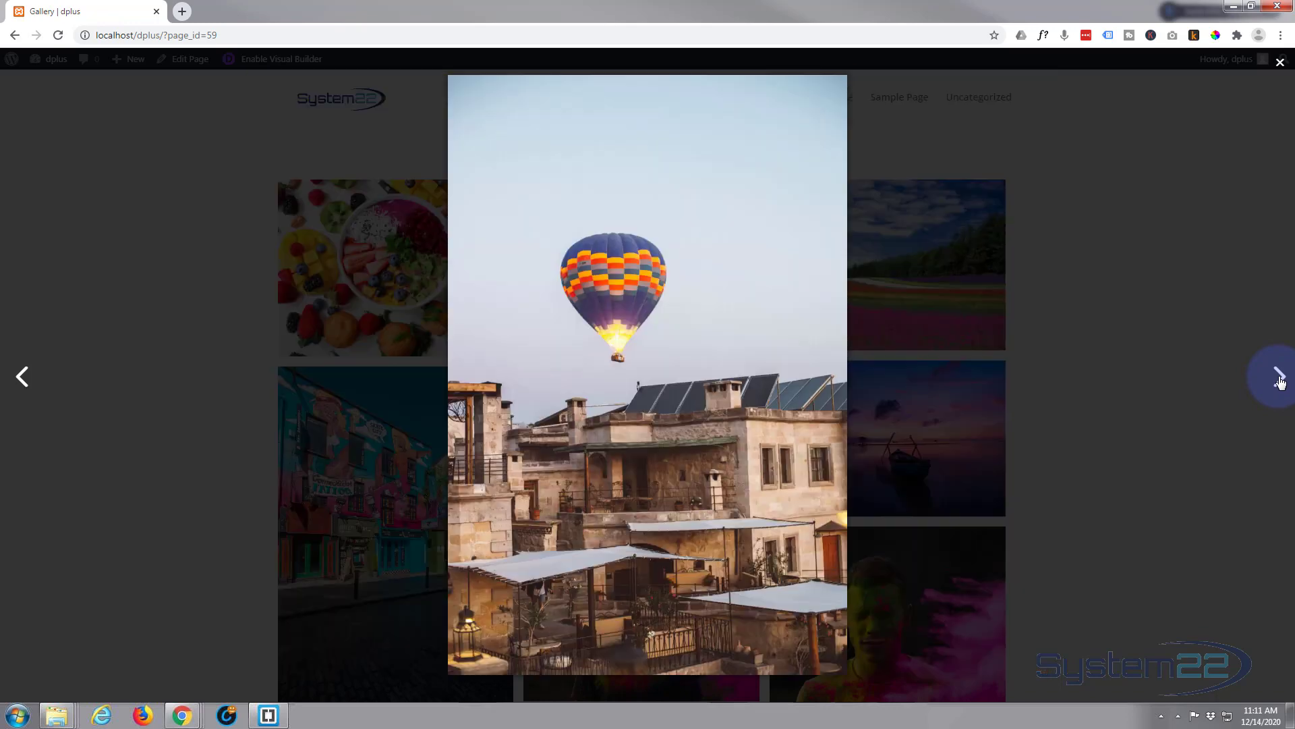
pyautogui.click(1281, 380)
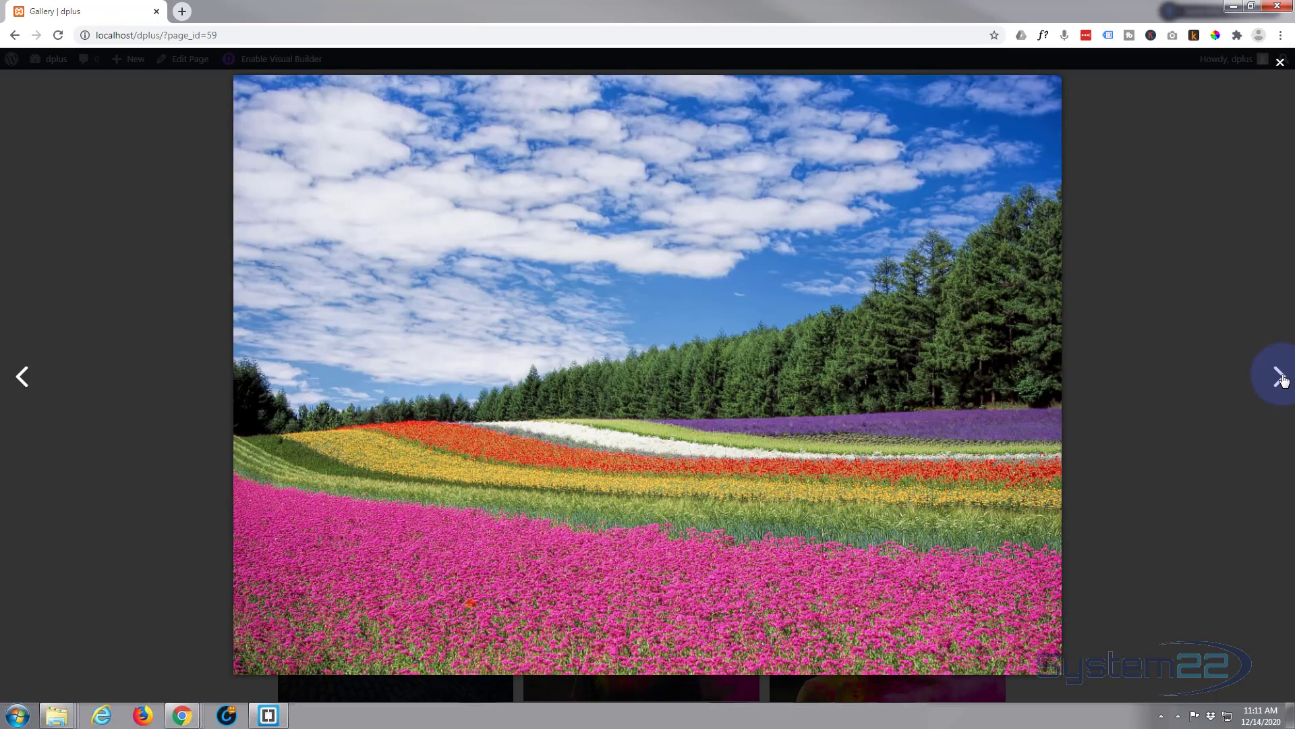
pyautogui.click(1282, 381)
pyautogui.click(1282, 382)
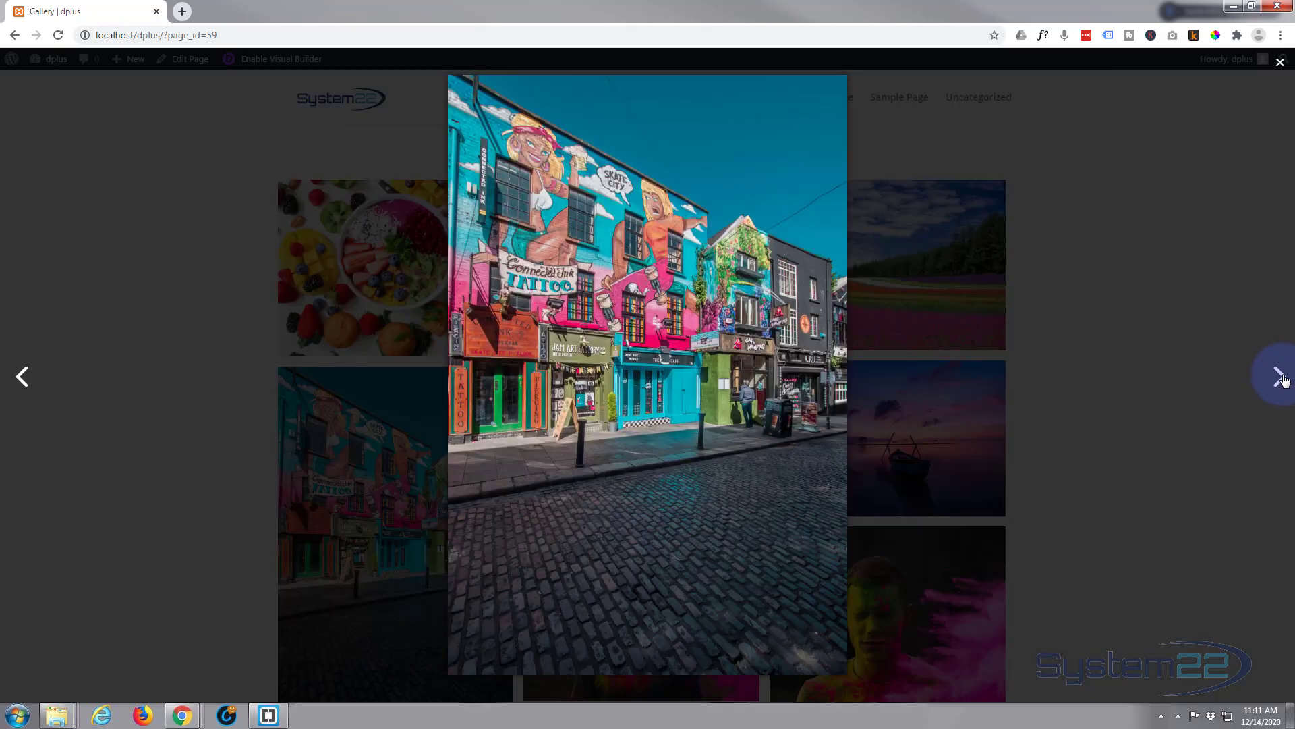
pyautogui.click(1281, 380)
pyautogui.click(1281, 63)
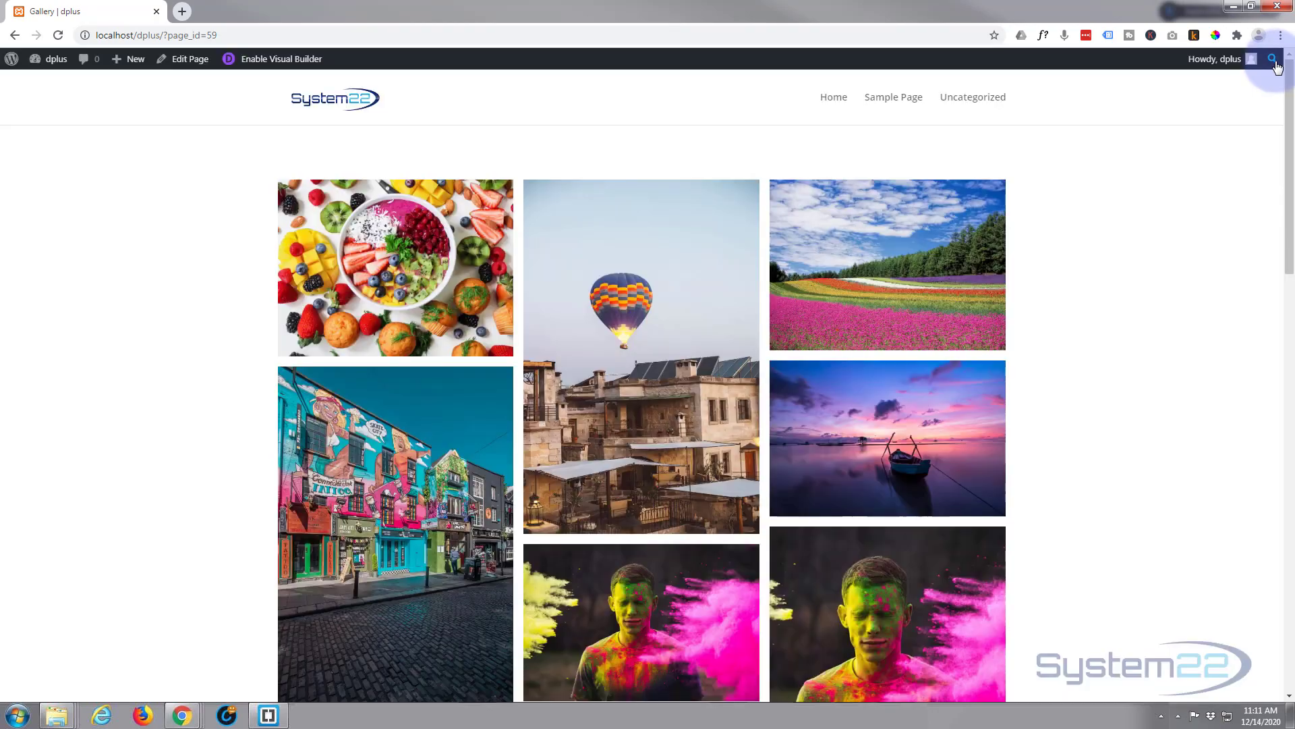
pyautogui.scroll(-13, 1070, 365)
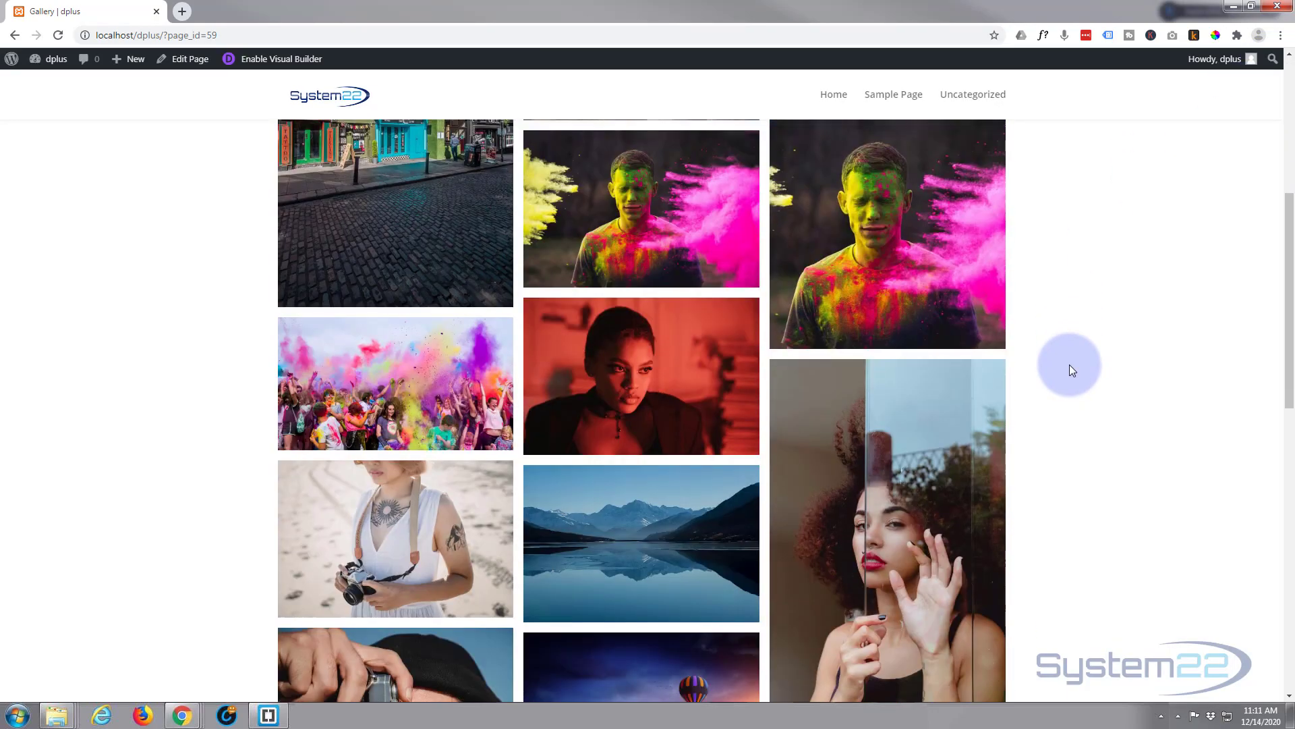
pyautogui.scroll(-2, 1070, 363)
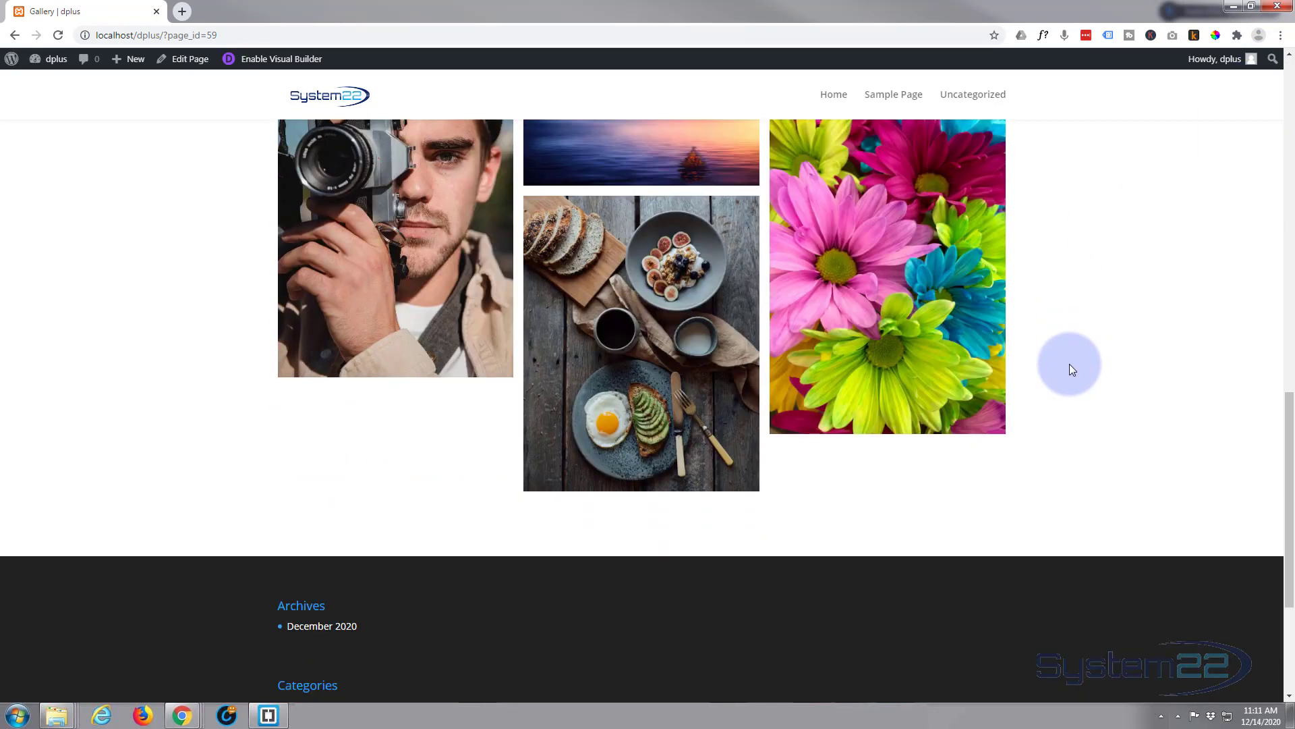
pyautogui.scroll(5, 1071, 363)
pyautogui.scroll(10, 1071, 363)
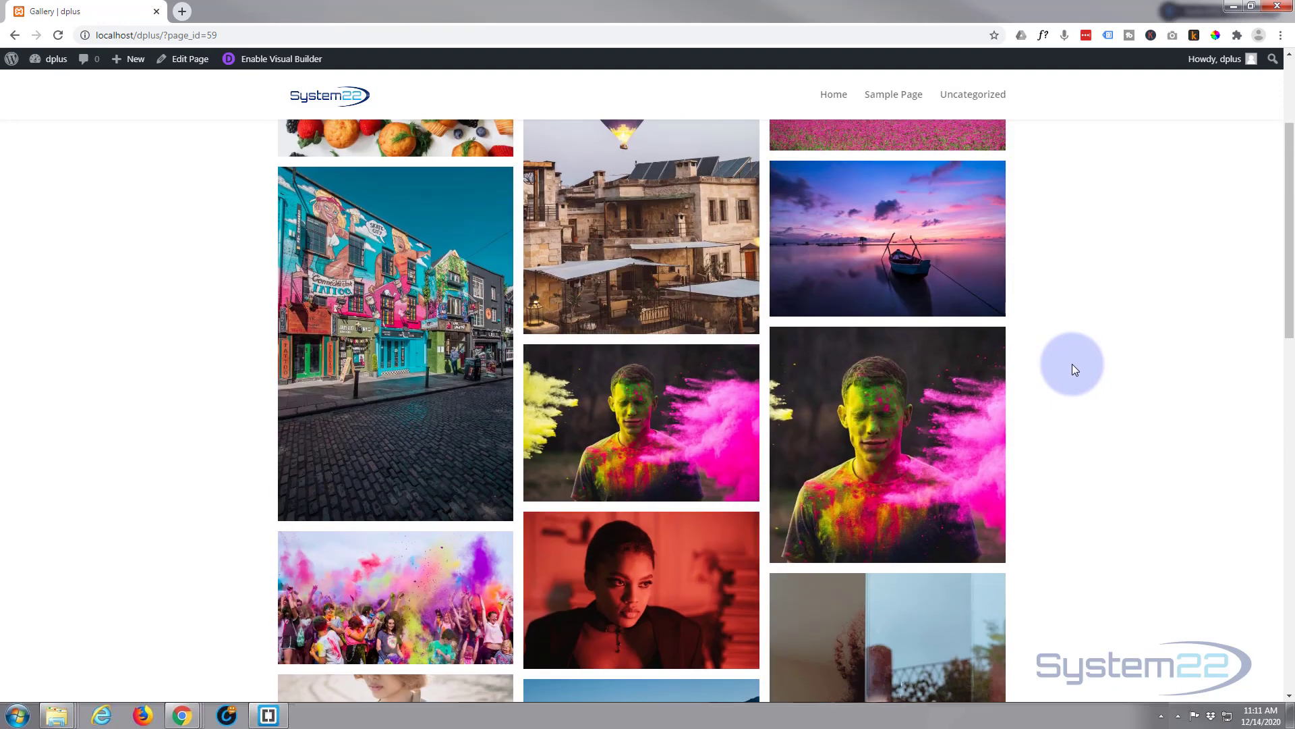